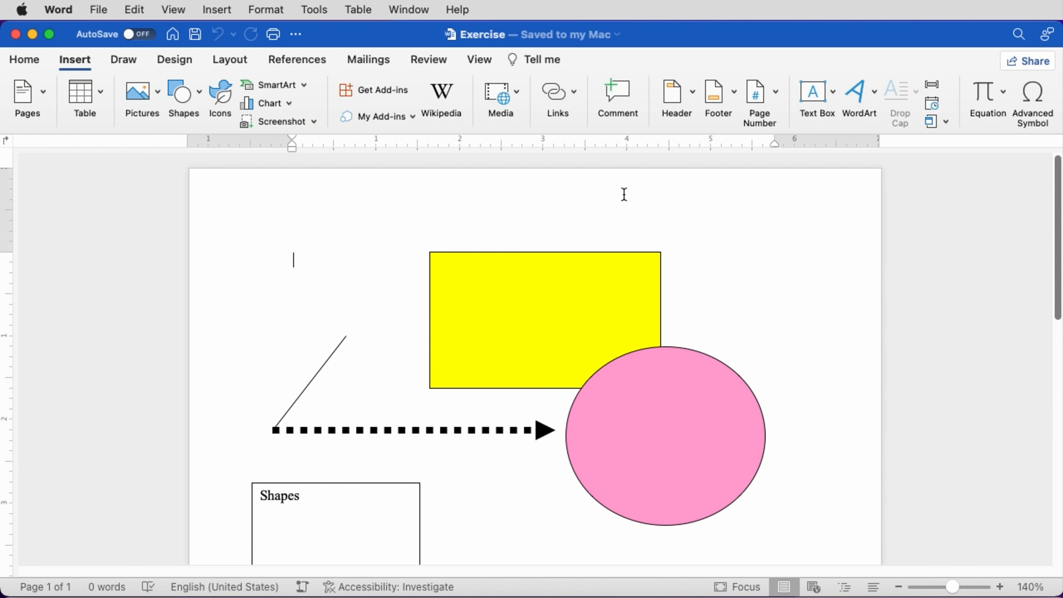
- Draw a horizontal text box about 0.59" high and 1.62" wide in the page's upper-left corner area
{"action": "left_click", "coordinate": [818, 93]}
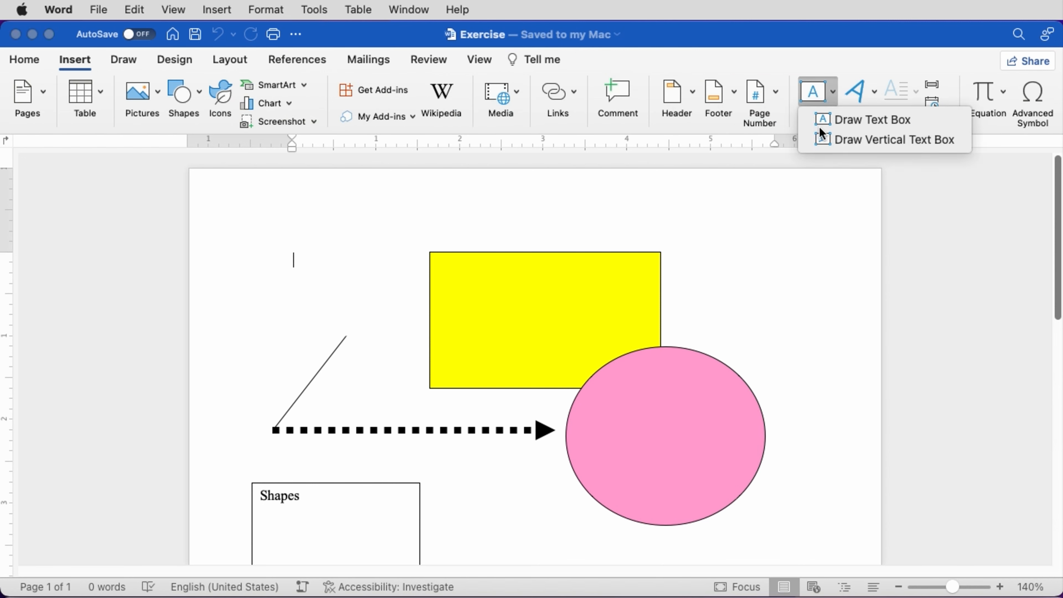
{"action": "left_click", "coordinate": [831, 116]}
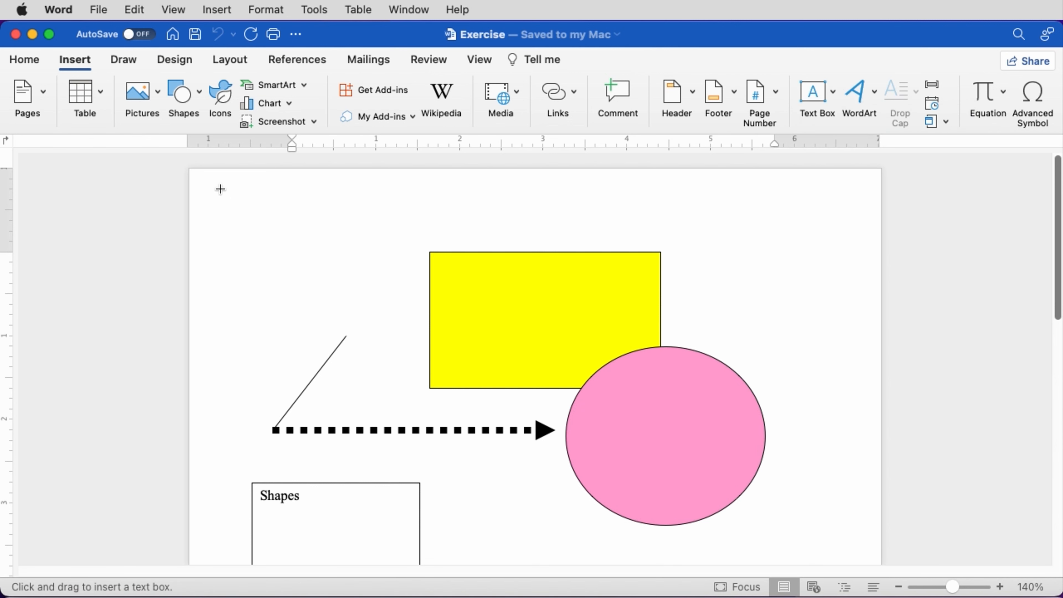
{"action": "left_click_drag", "start_coordinate": [198, 178], "coordinate": [334, 228]}
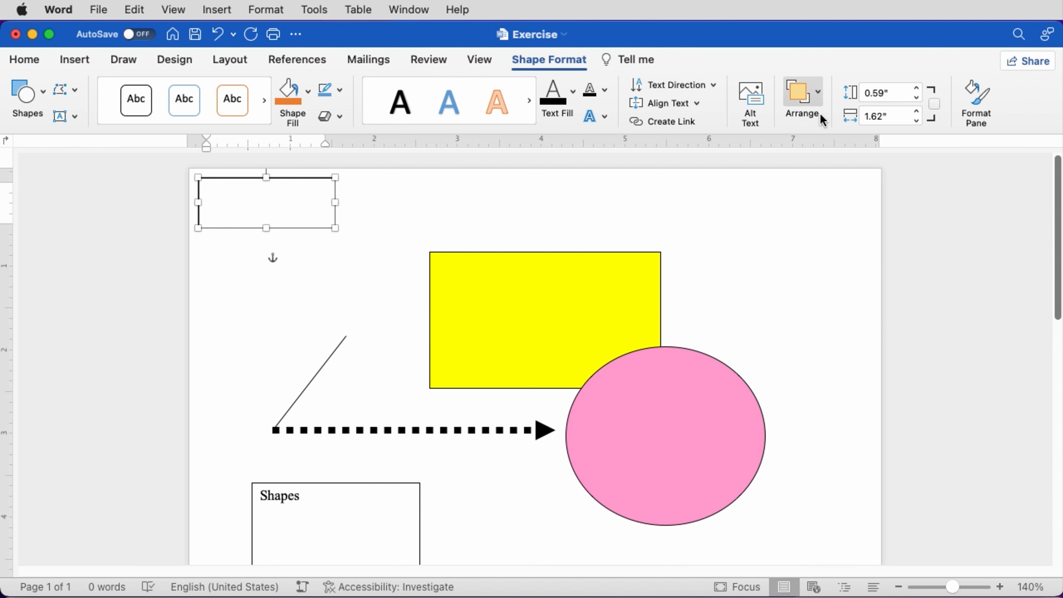
- Set the text box's alignment reference to the page and align the box to the page's top edge
{"action": "left_click", "coordinate": [819, 98]}
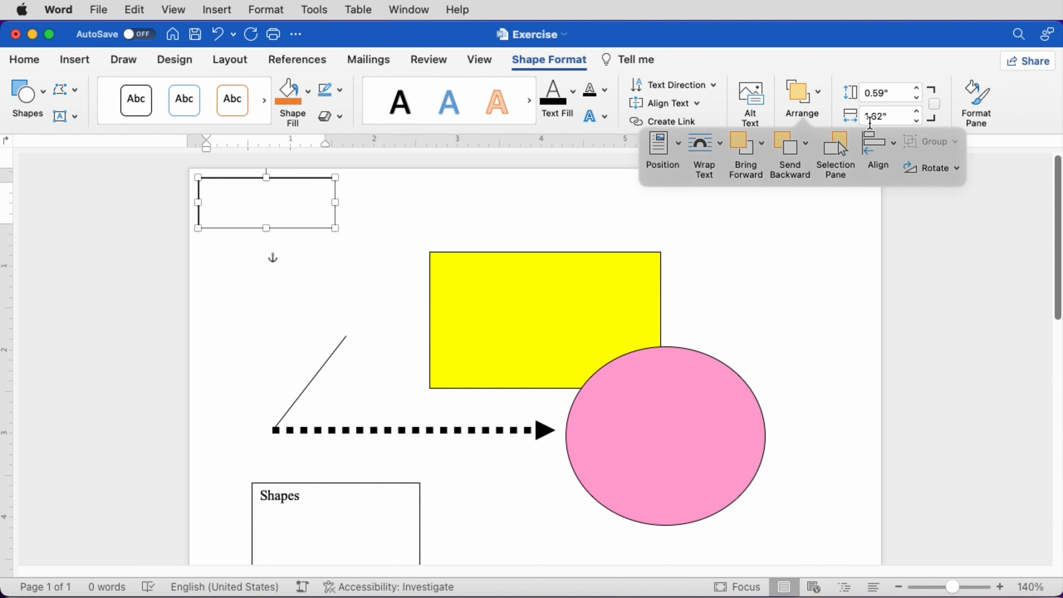
{"action": "left_click", "coordinate": [895, 144]}
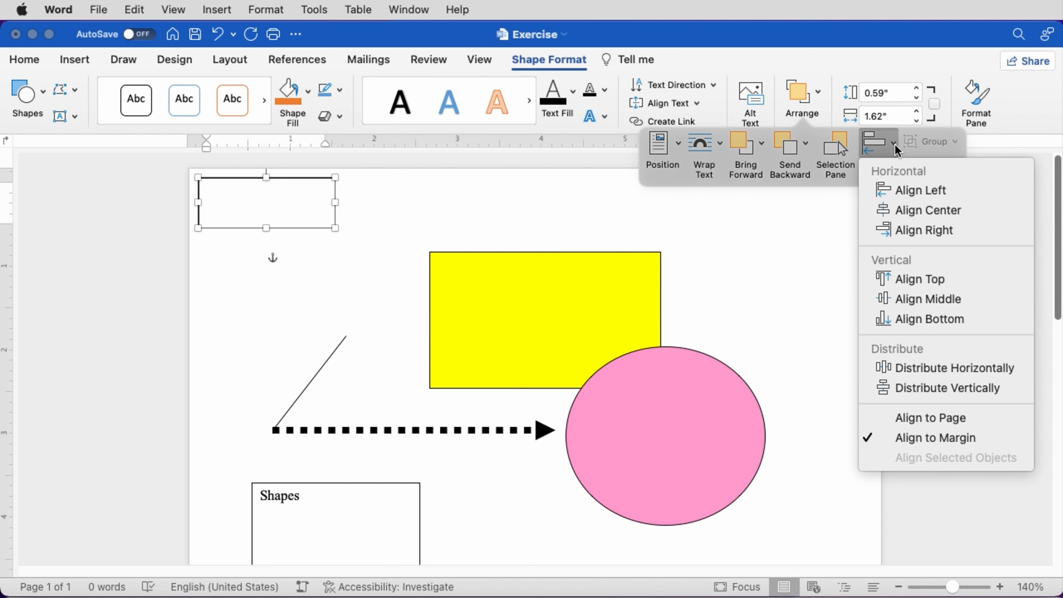
{"action": "left_click", "coordinate": [905, 421]}
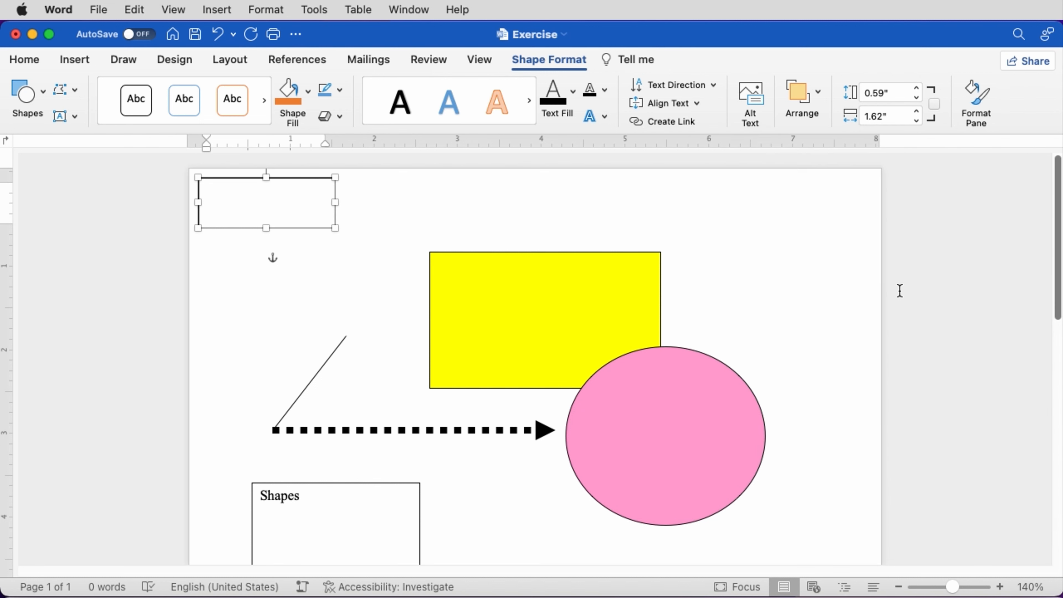
{"action": "left_click", "coordinate": [820, 100]}
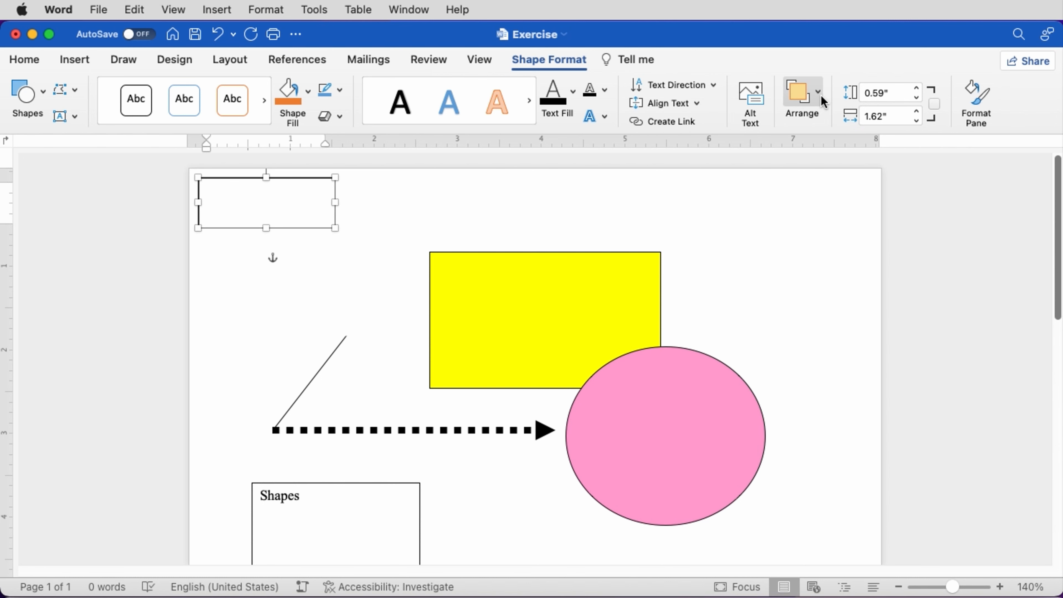
{"action": "left_click", "coordinate": [817, 91]}
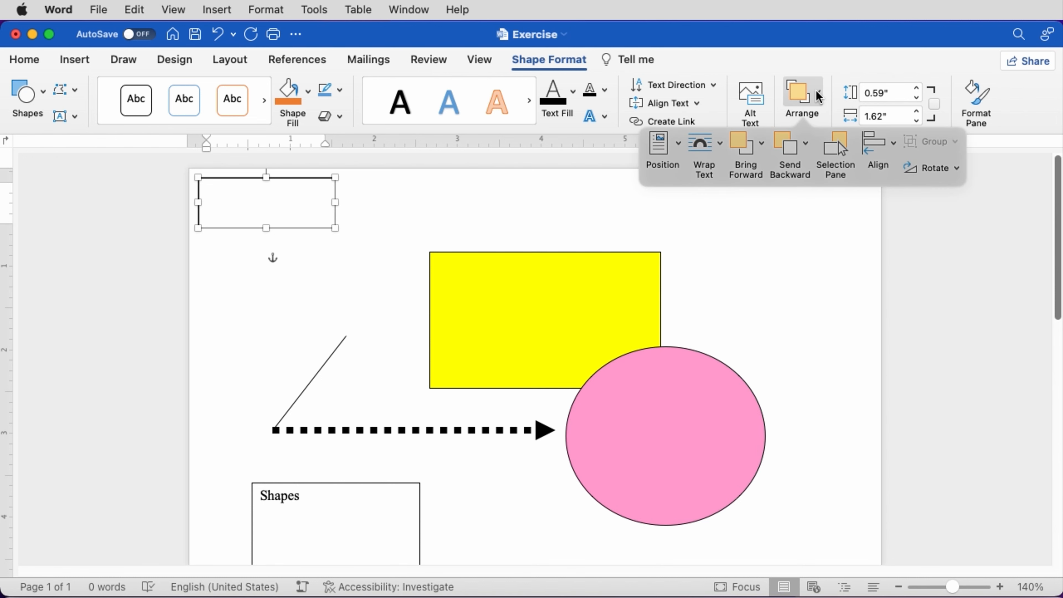
{"action": "left_click", "coordinate": [892, 147]}
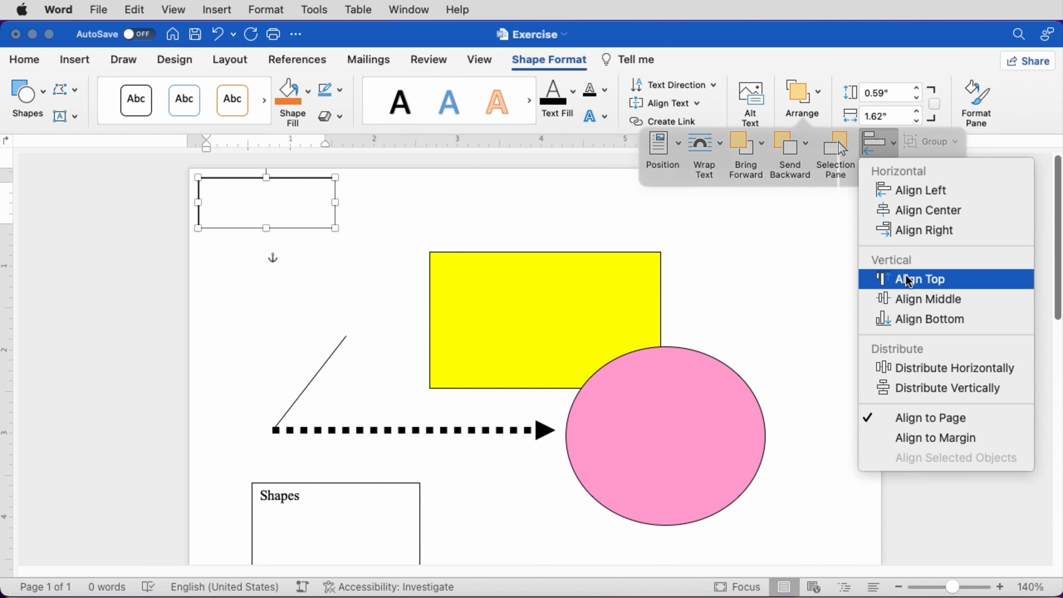
{"action": "left_click", "coordinate": [909, 285]}
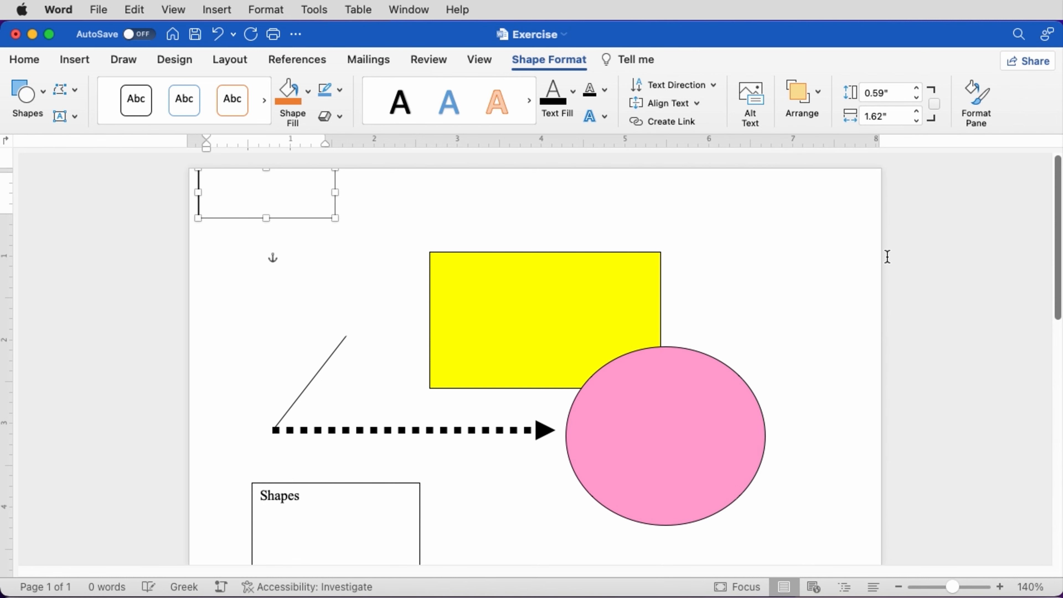
- Align the text box to the page's left edge and save the document
{"action": "left_click", "coordinate": [828, 111]}
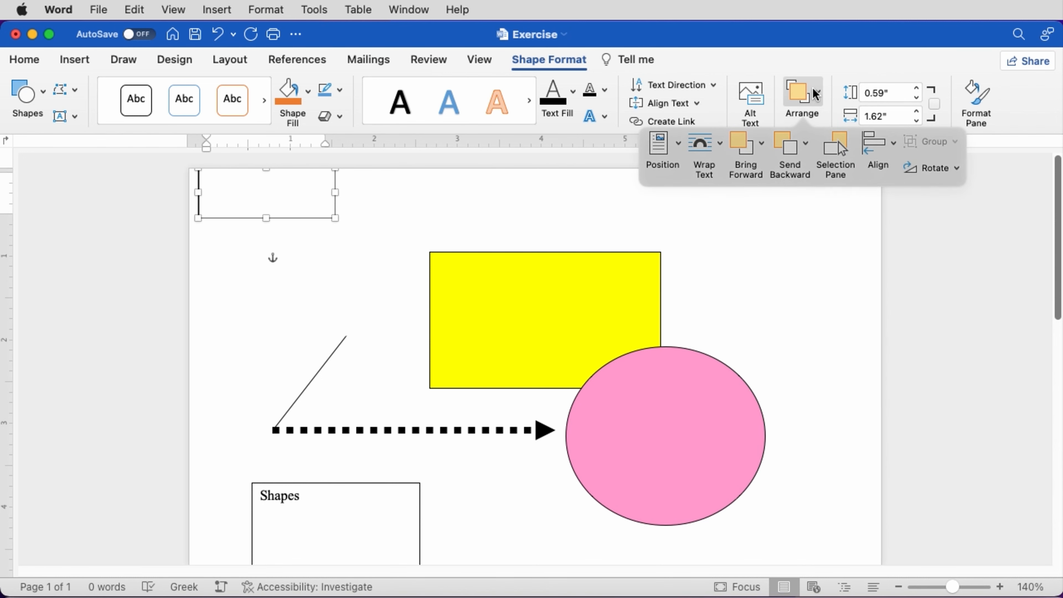
{"action": "left_click", "coordinate": [879, 146]}
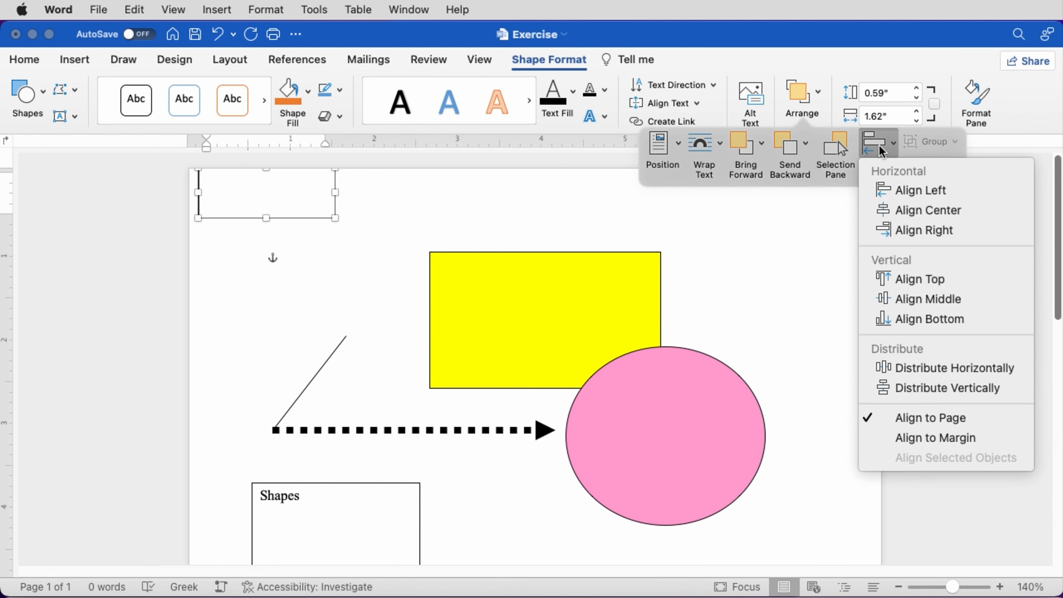
{"action": "left_click", "coordinate": [901, 195]}
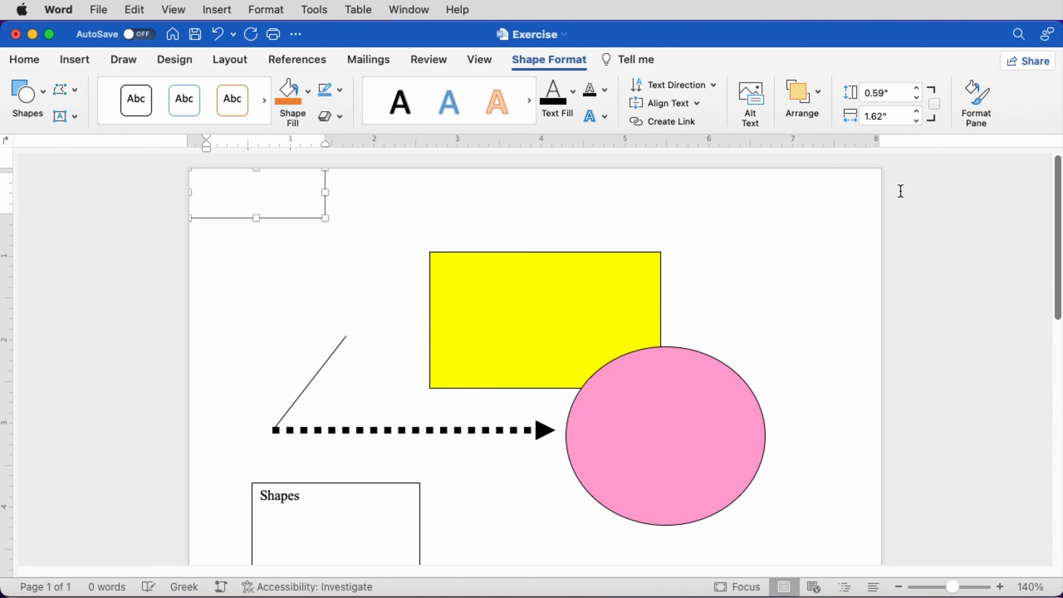
{"action": "left_click", "coordinate": [193, 36]}
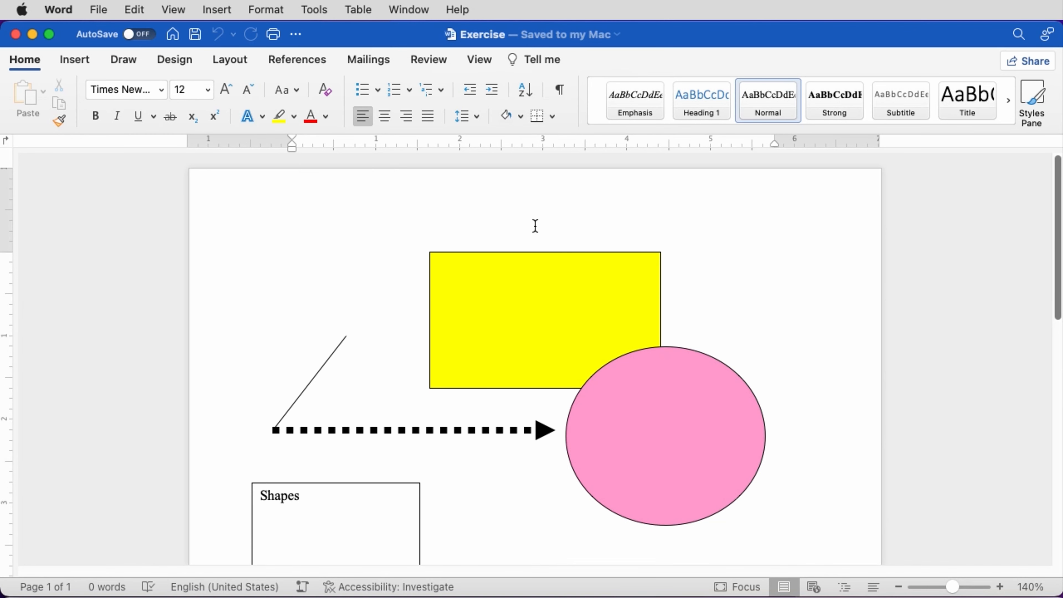
- Draw a plain rectangle about 0.52" high and 1.29" wide near the page's upper-right corner
{"action": "left_click", "coordinate": [72, 62]}
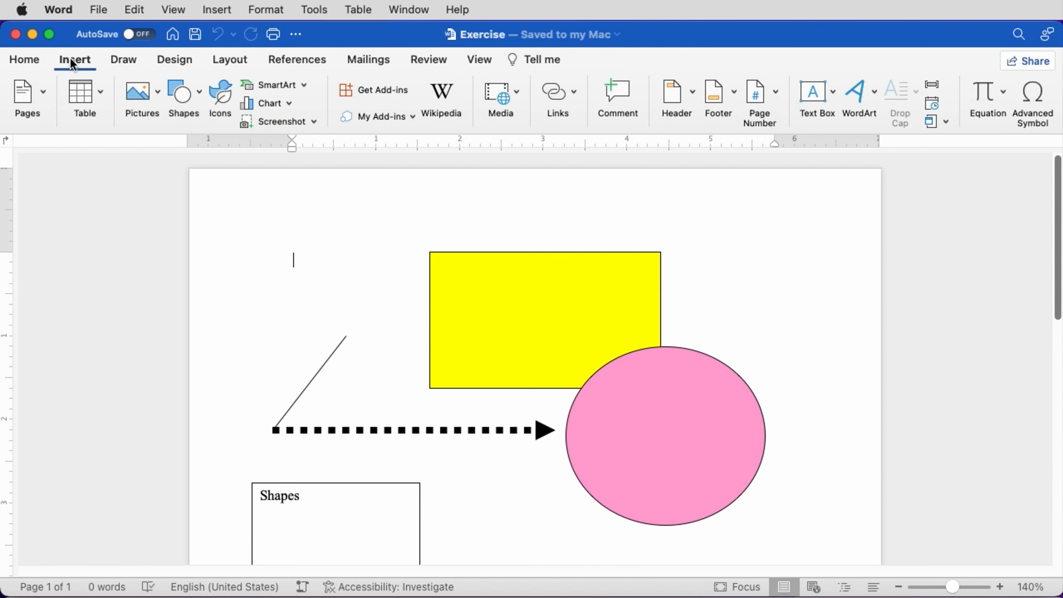
{"action": "left_click", "coordinate": [184, 97]}
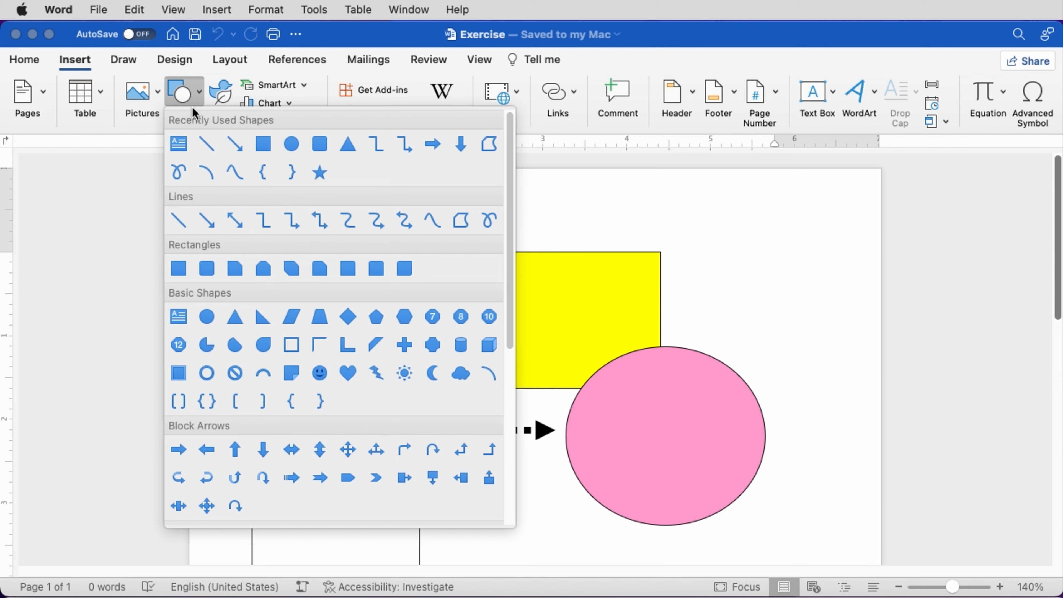
{"action": "left_click", "coordinate": [177, 273]}
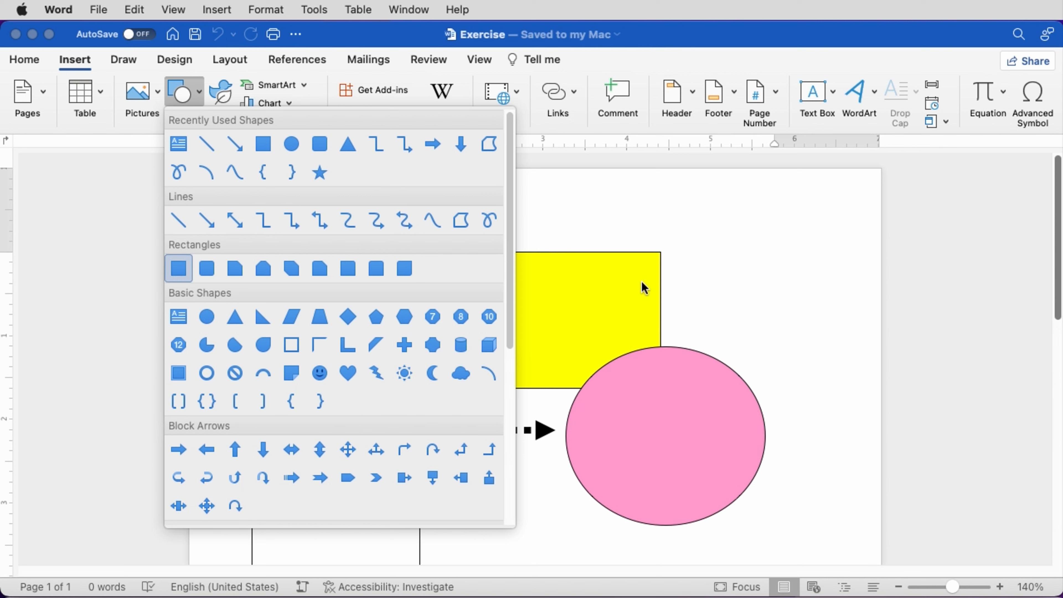
{"action": "left_click_drag", "start_coordinate": [764, 186], "coordinate": [871, 229]}
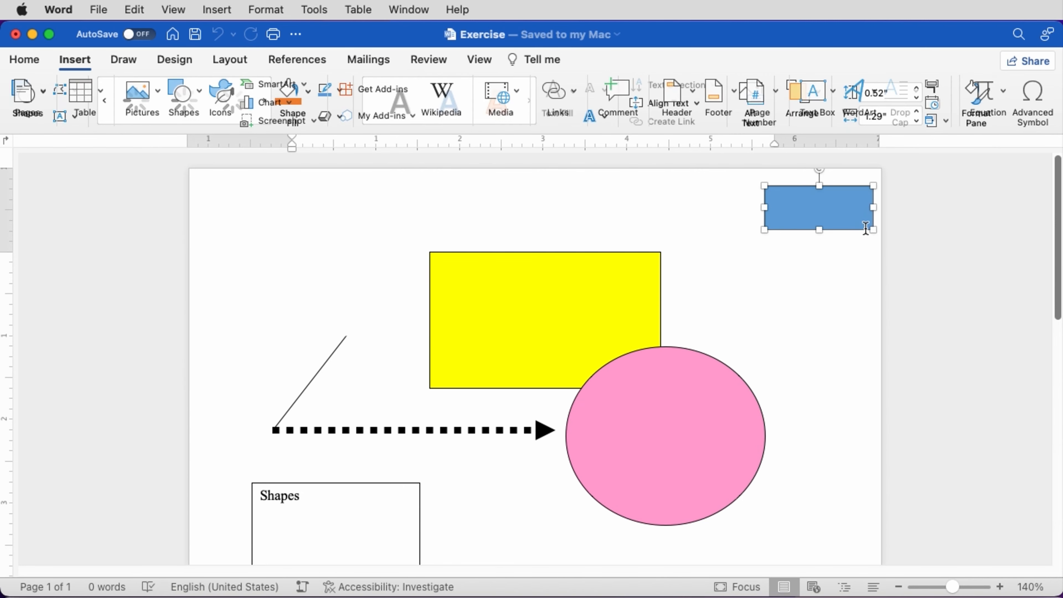
- Set the blue rectangle's alignment reference to the page and align it to the page's right edge
{"action": "left_click", "coordinate": [816, 93]}
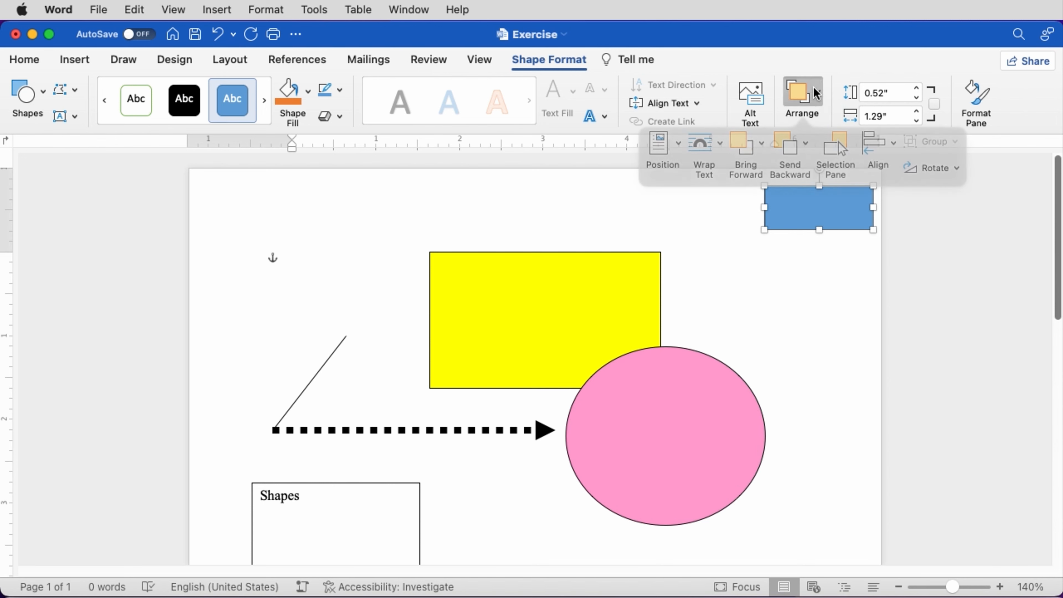
{"action": "left_click", "coordinate": [881, 147]}
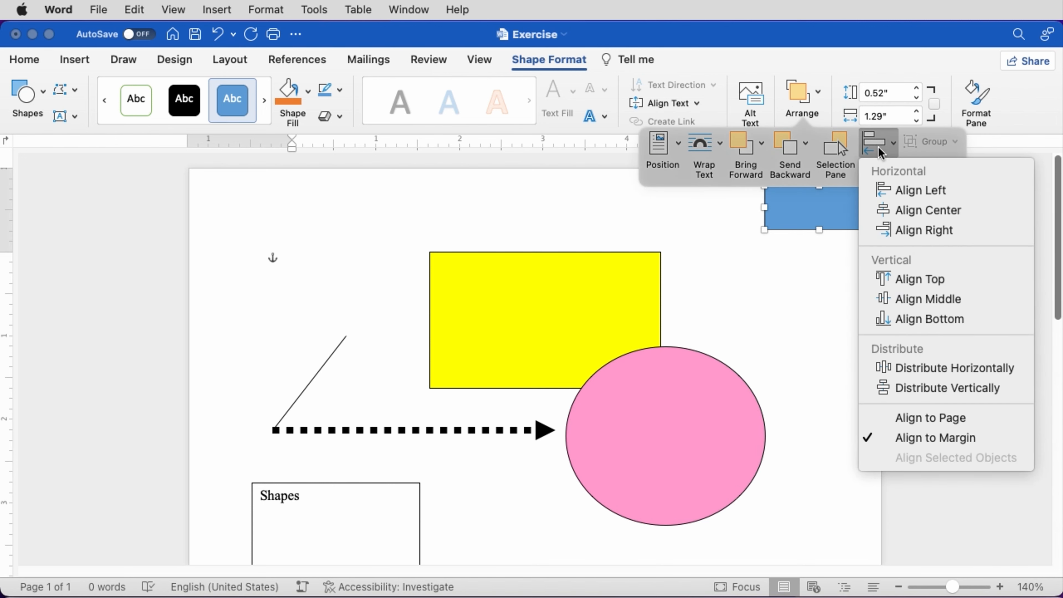
{"action": "left_click", "coordinate": [917, 419]}
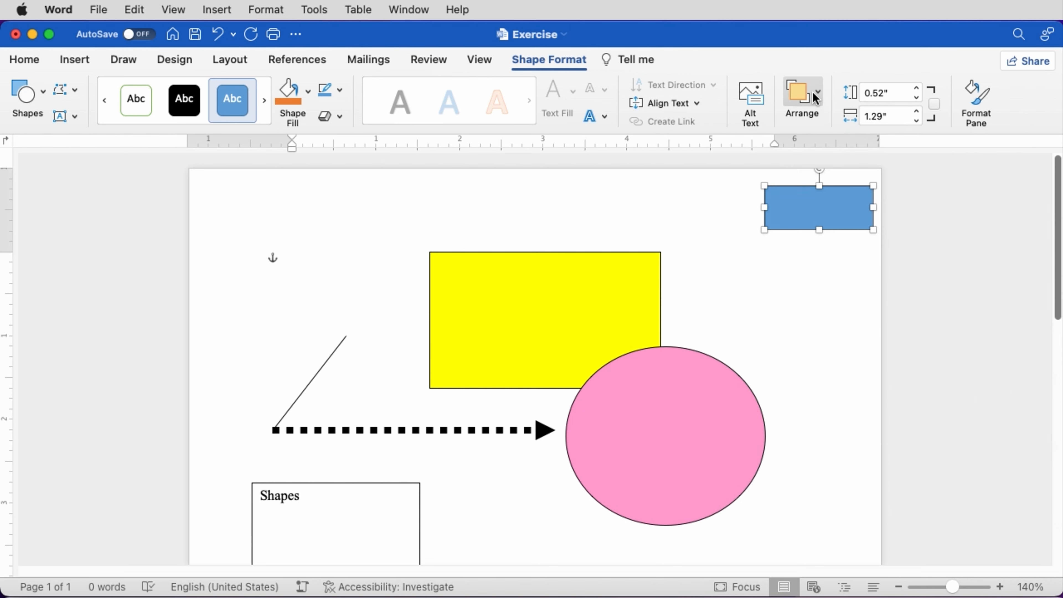
{"action": "left_click", "coordinate": [822, 110]}
{"action": "left_click", "coordinate": [873, 147]}
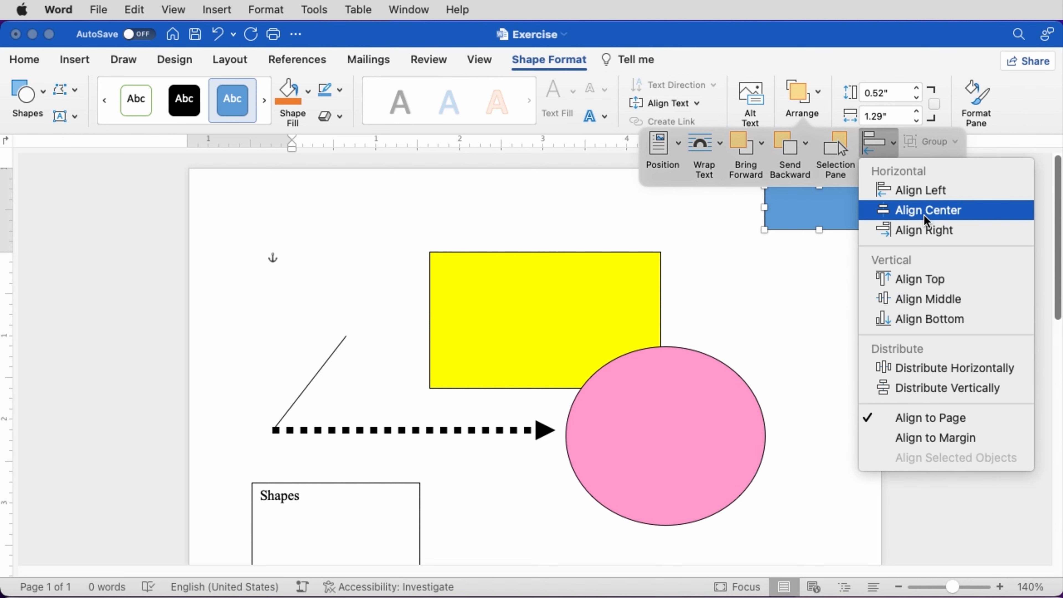
{"action": "left_click", "coordinate": [923, 232]}
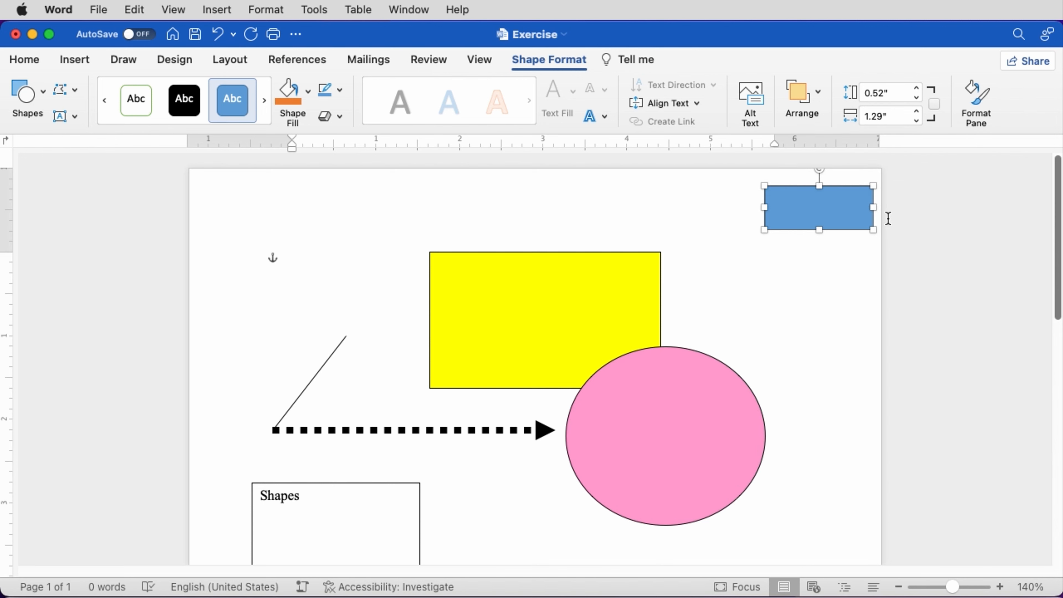
- Align the blue rectangle to the page's top edge and save the document
{"action": "left_click", "coordinate": [801, 96]}
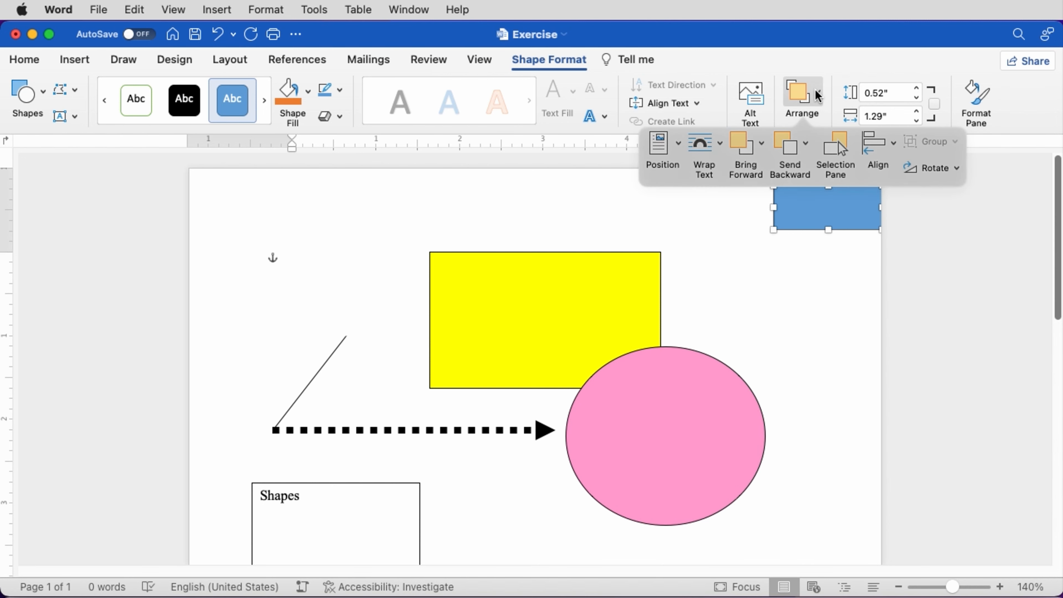
{"action": "left_click", "coordinate": [869, 154]}
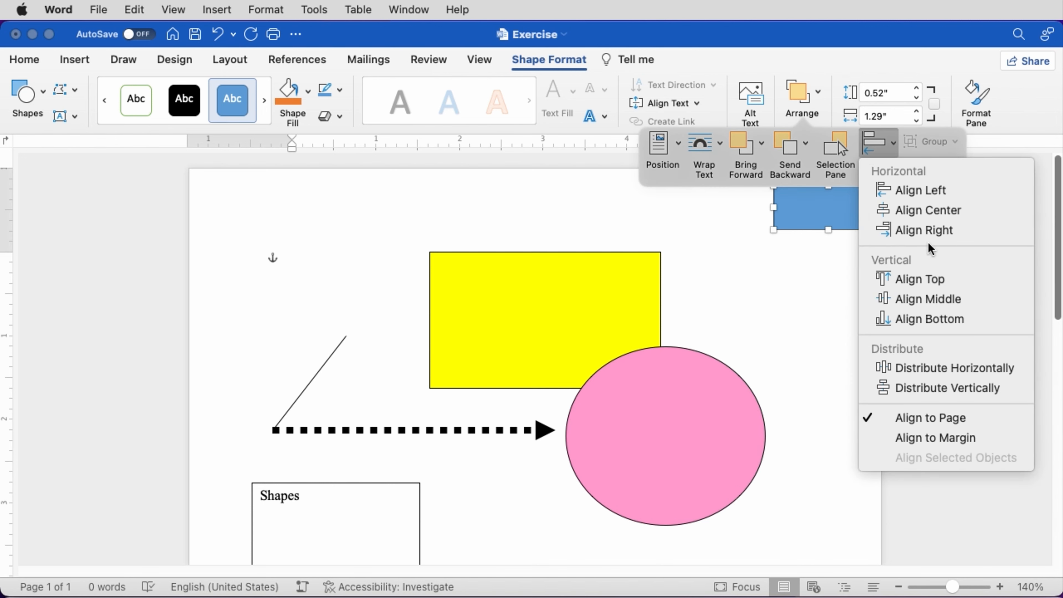
{"action": "left_click", "coordinate": [919, 279]}
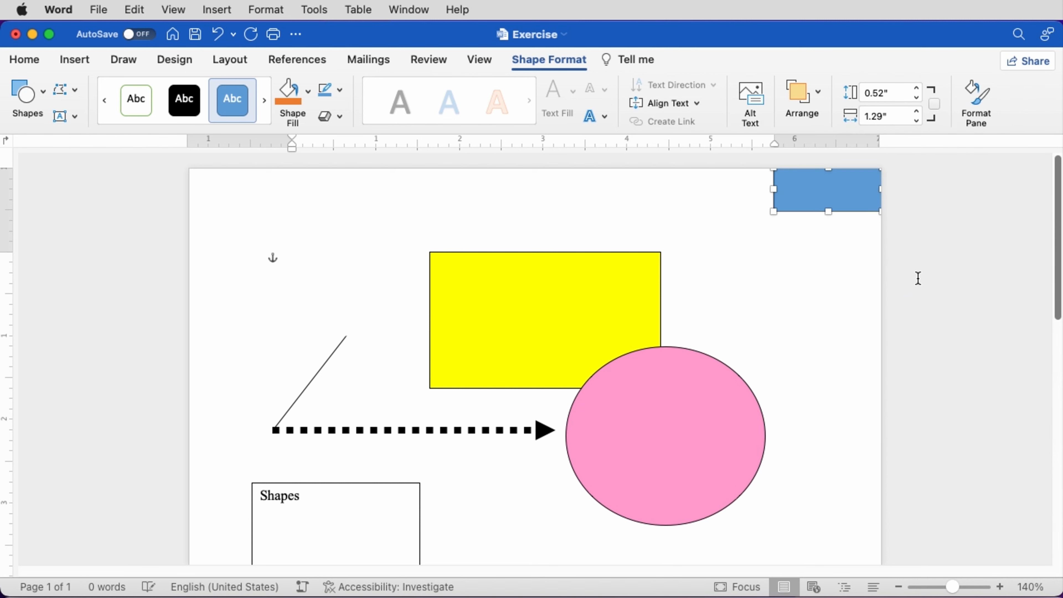
{"action": "left_click", "coordinate": [195, 35]}
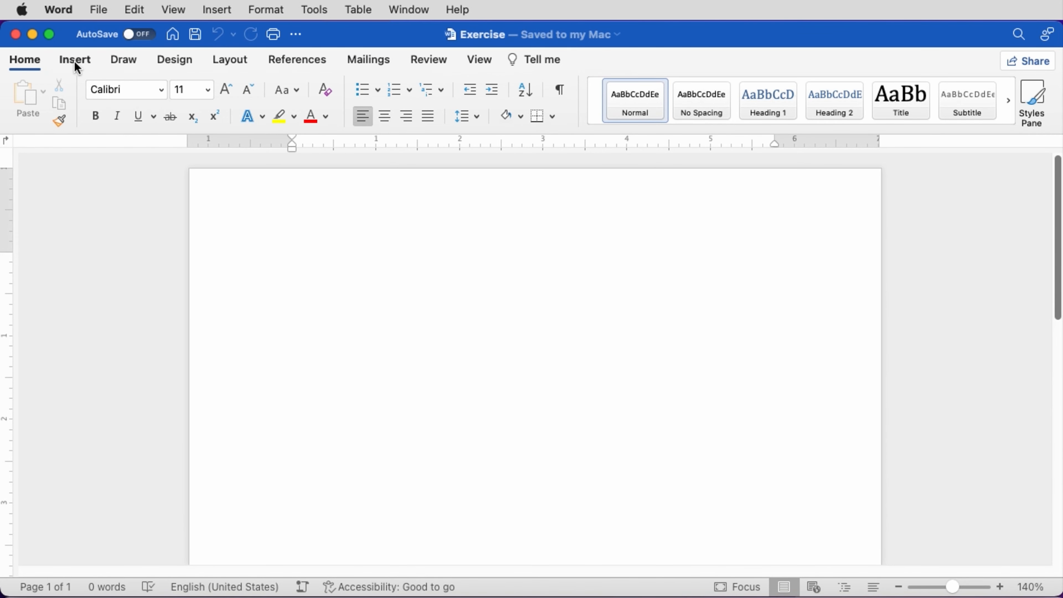
- Insert the Pyramid SmartArt graphic that is divided into four triangular segments into the blank document
{"action": "left_click", "coordinate": [75, 61]}
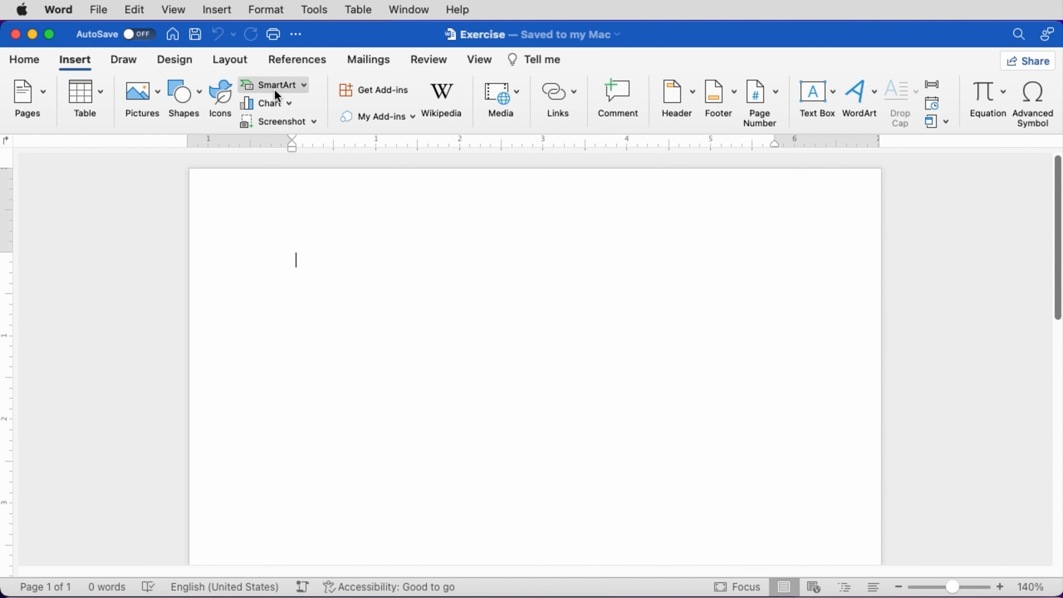
{"action": "left_click", "coordinate": [304, 87]}
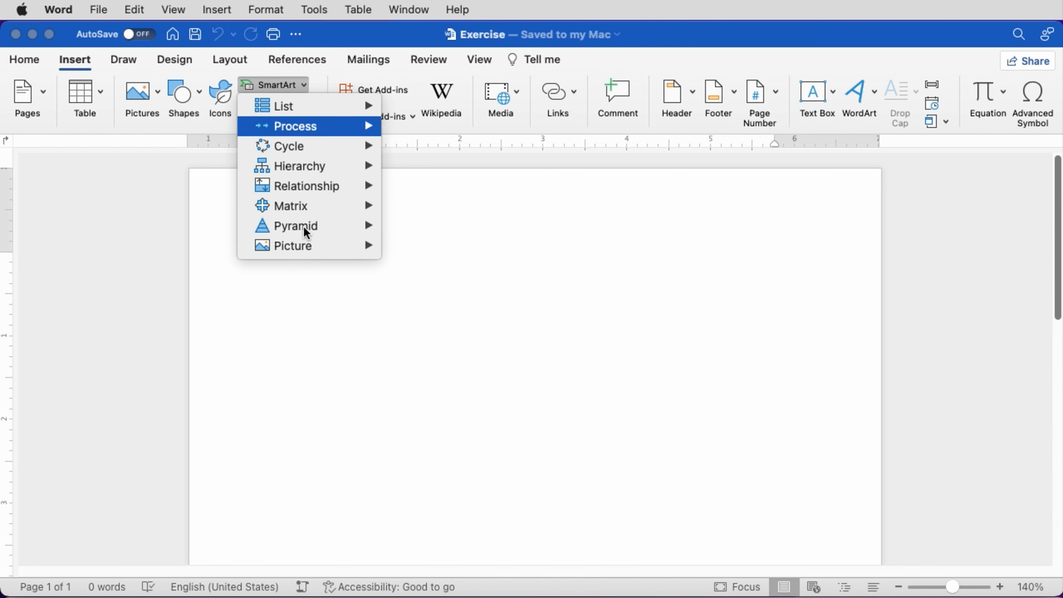
{"action": "mouse_move", "coordinate": [308, 232]}
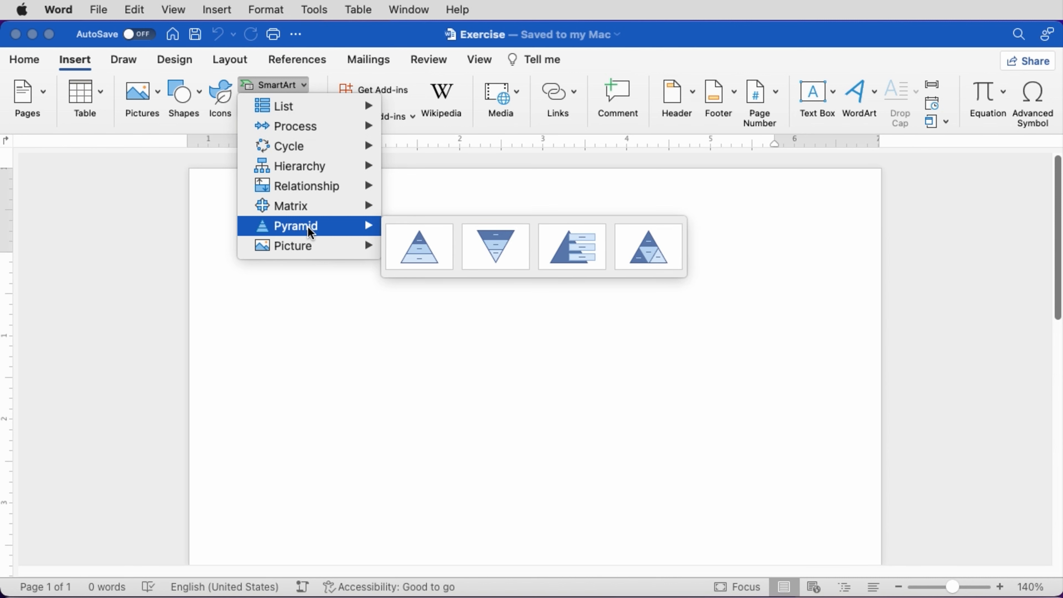
{"action": "left_click", "coordinate": [647, 250]}
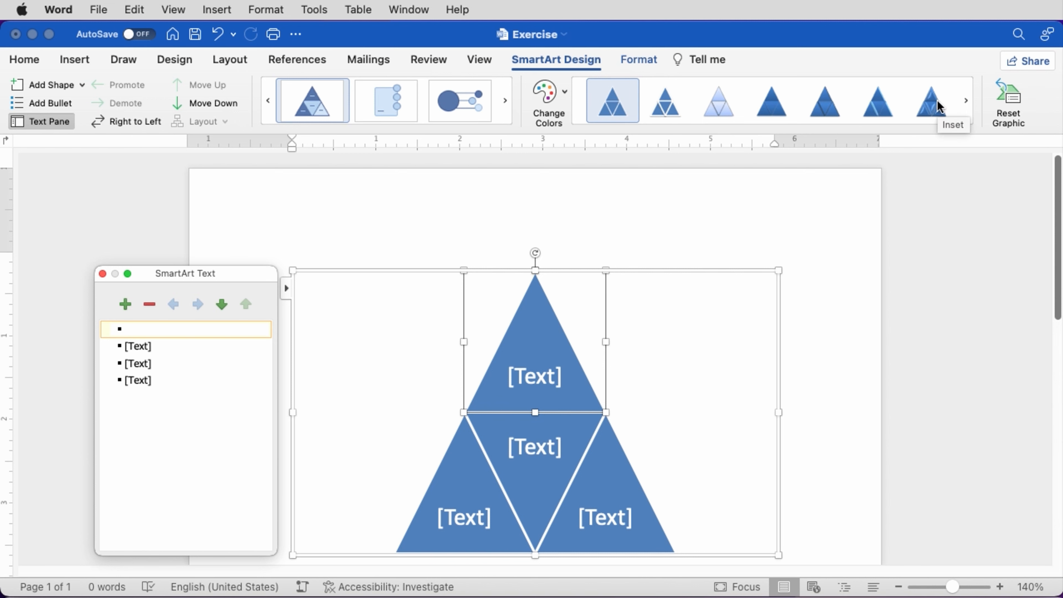
- Apply the glossy, dark-outlined SmartArt style to the pyramid and recolor it with the first Colorful color scheme
{"action": "left_click", "coordinate": [967, 105]}
{"action": "left_click", "coordinate": [967, 104]}
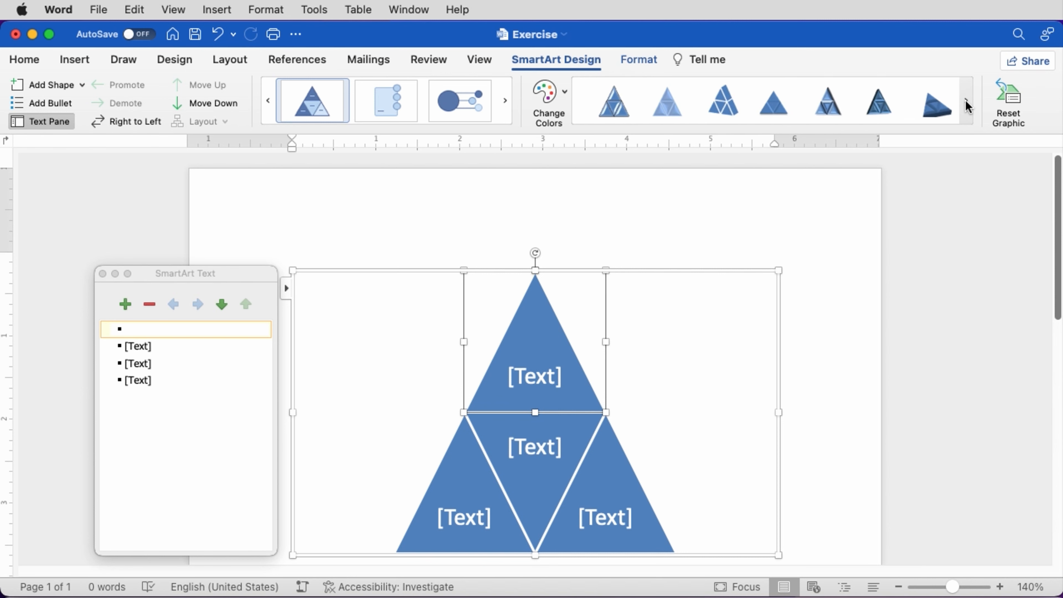
{"action": "left_click", "coordinate": [609, 112]}
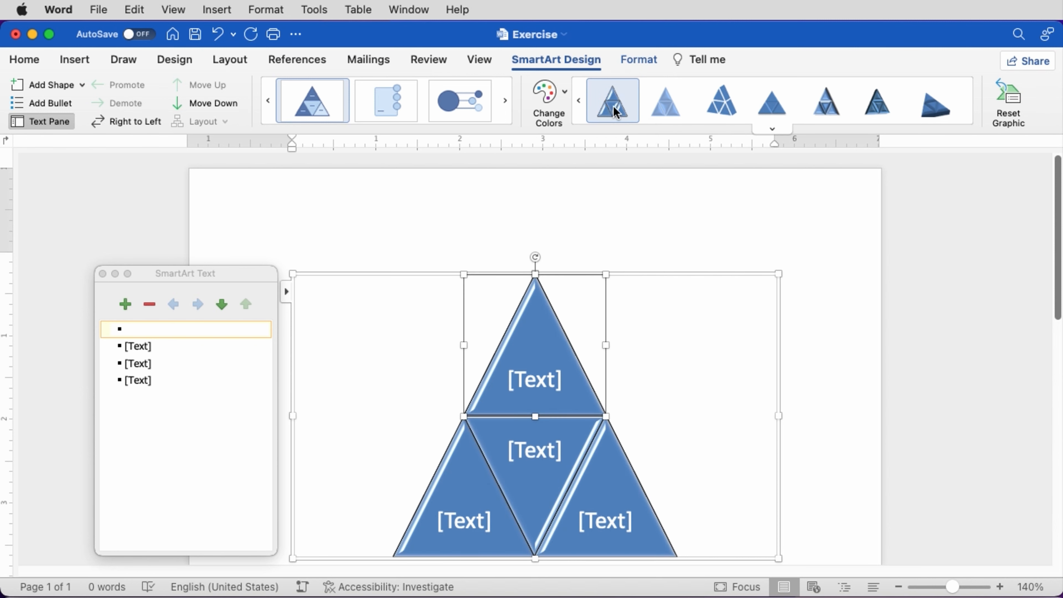
{"action": "left_click", "coordinate": [565, 96]}
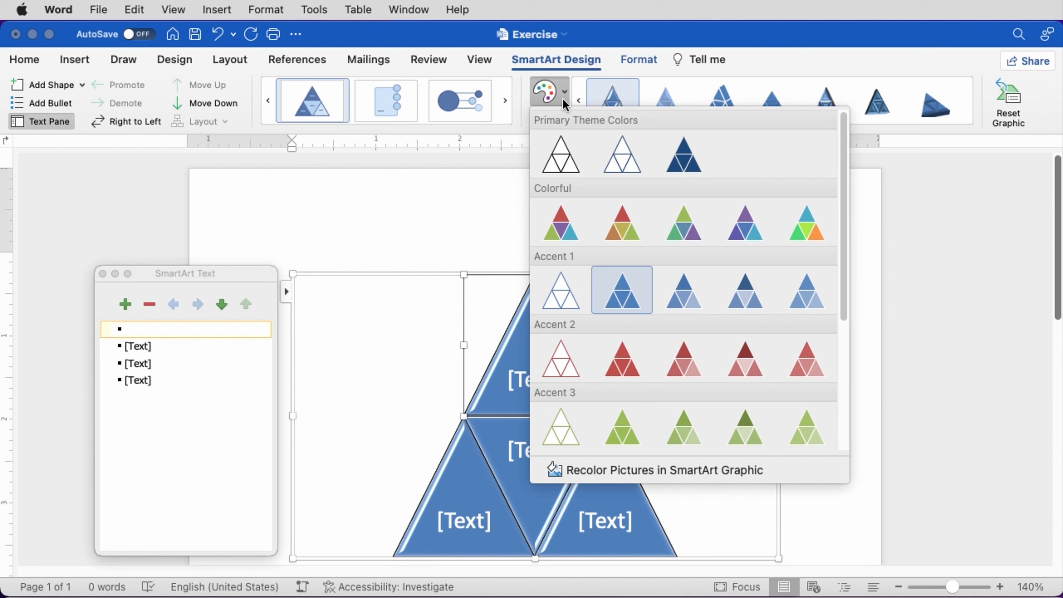
{"action": "left_click", "coordinate": [560, 231]}
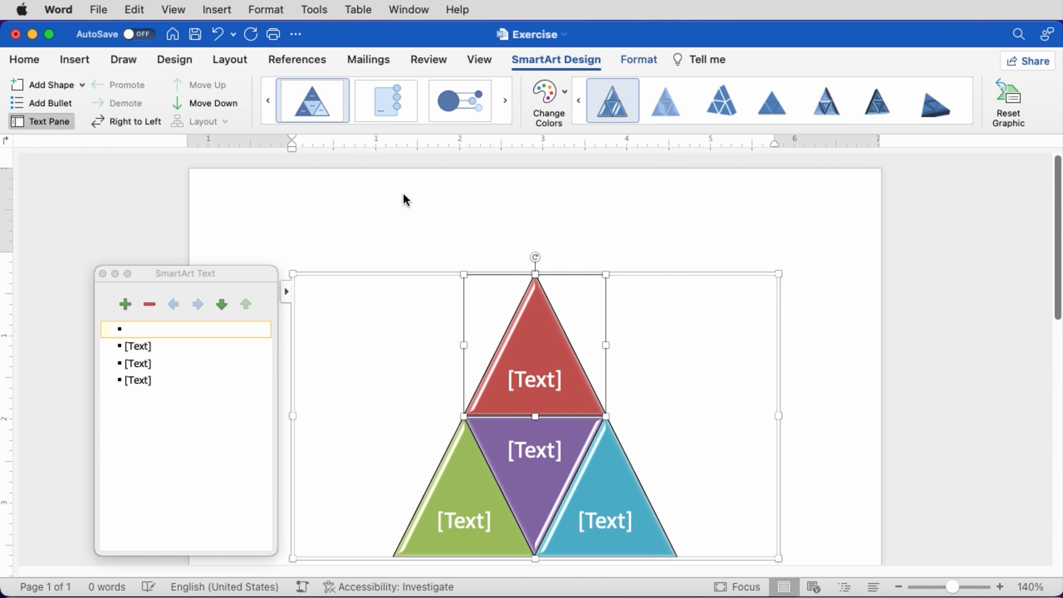
- Save the document containing the recolored pyramid SmartArt
{"action": "left_click", "coordinate": [194, 37]}
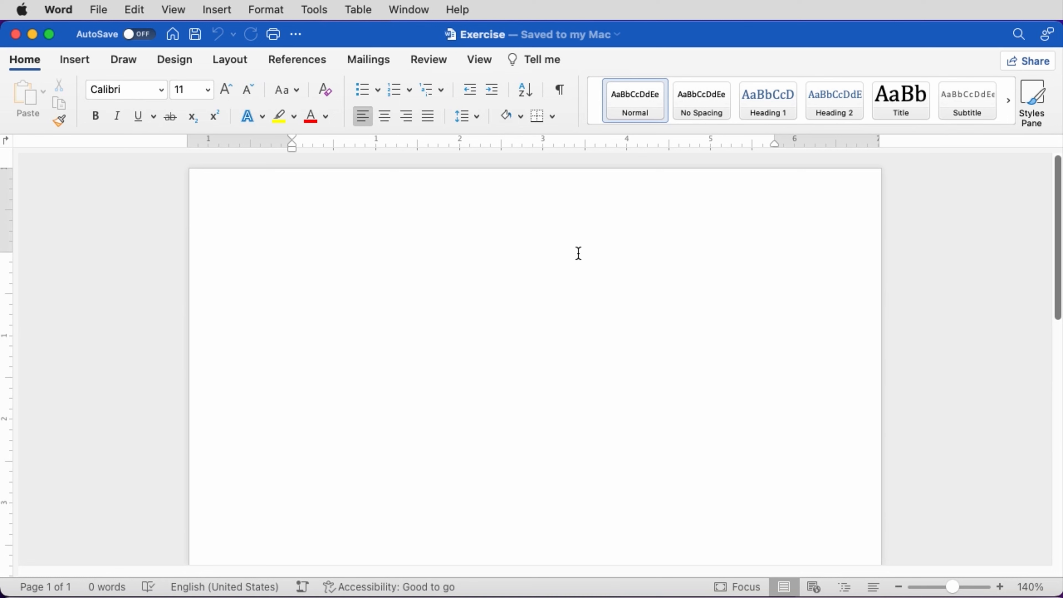
- Draw a horizontal-text text box about 3.73" high and 0.96" wide near the top middle of the blank page
{"action": "left_click", "coordinate": [73, 61]}
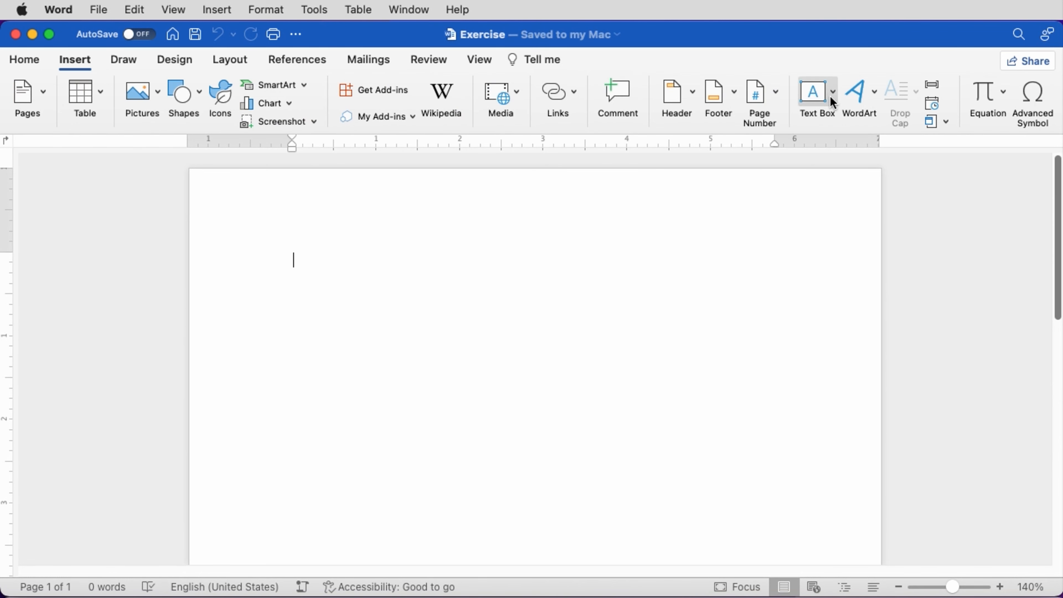
{"action": "left_click", "coordinate": [833, 100]}
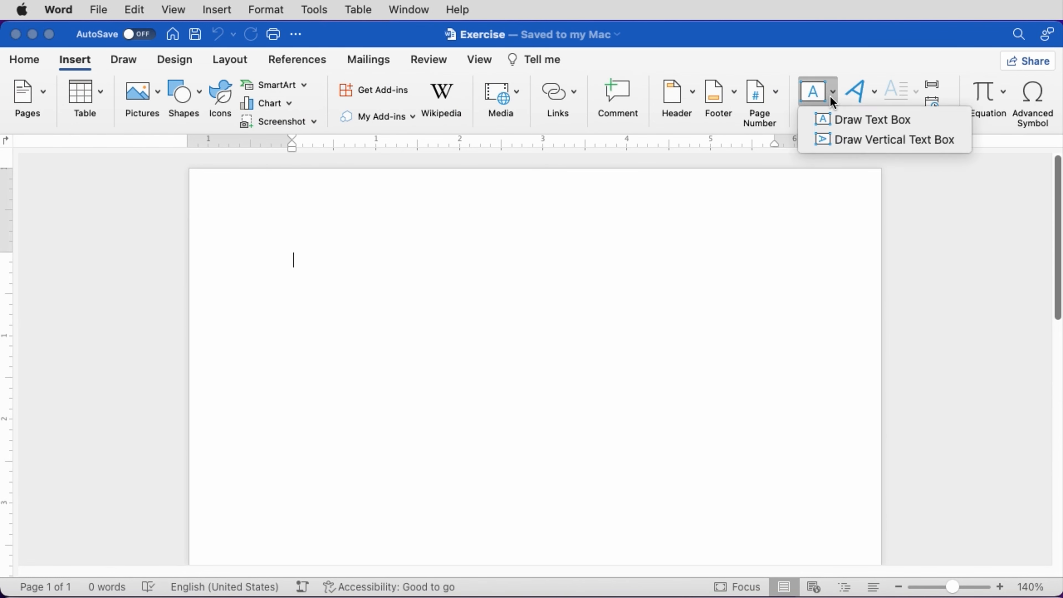
{"action": "left_click", "coordinate": [839, 119]}
{"action": "mouse_move", "coordinate": [465, 237]}
{"action": "left_mouse_down"}
{"action": "mouse_move", "coordinate": [543, 549]}
{"action": "mouse_move", "coordinate": [612, 486]}
{"action": "left_mouse_up"}
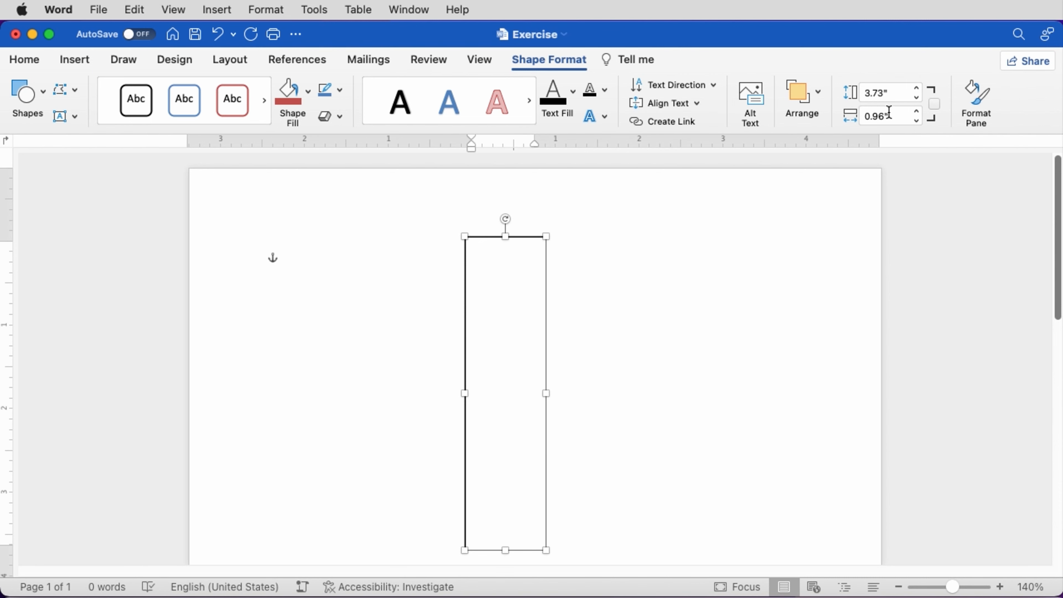
- Set the text box's height to 9.15" and its width to 2.1", and open its shape fill color choices
{"action": "left_click", "coordinate": [871, 92]}
{"action": "left_click", "coordinate": [853, 95]}
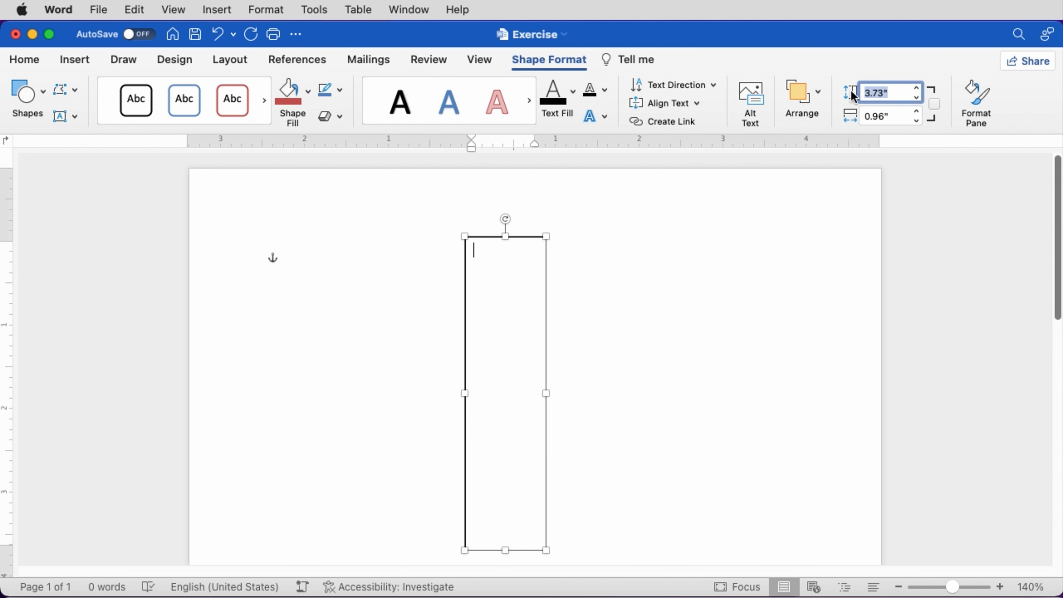
{"action": "type", "text": "9.15"}
{"action": "key", "text": "Tab"}
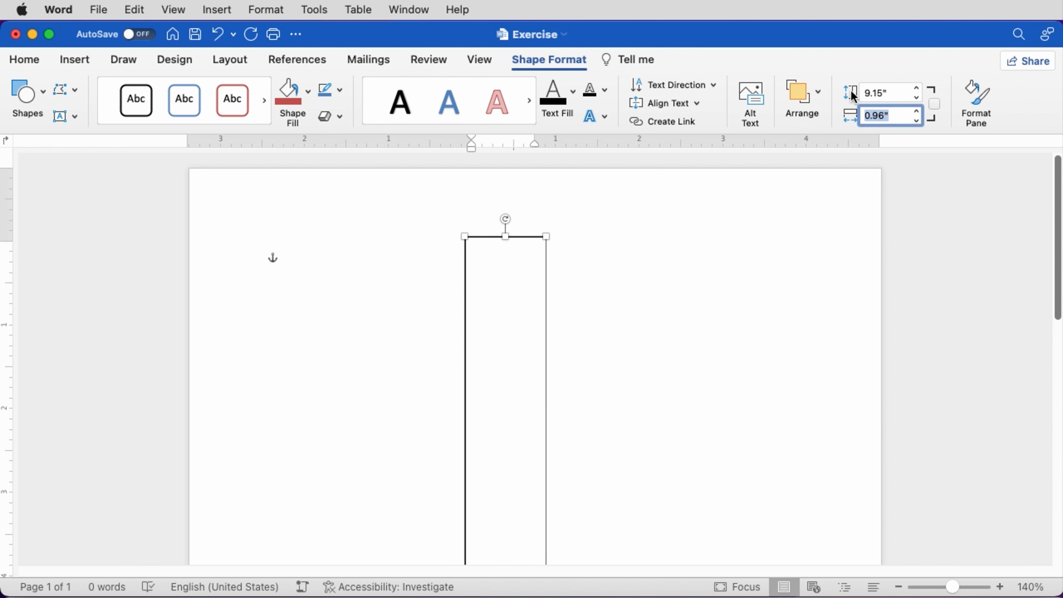
{"action": "type", "text": "2.1"}
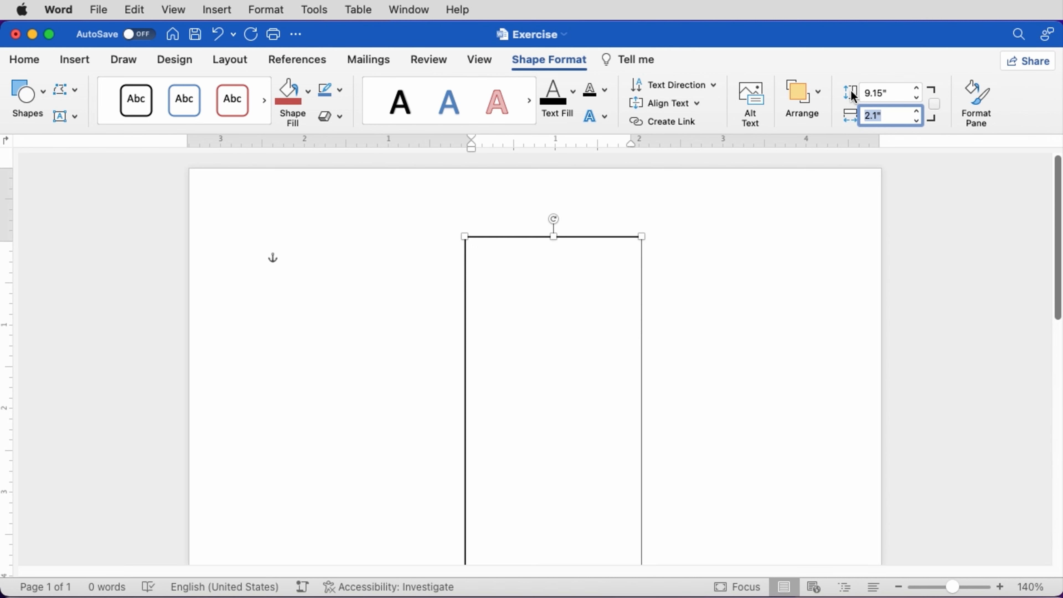
{"action": "left_click", "coordinate": [306, 96]}
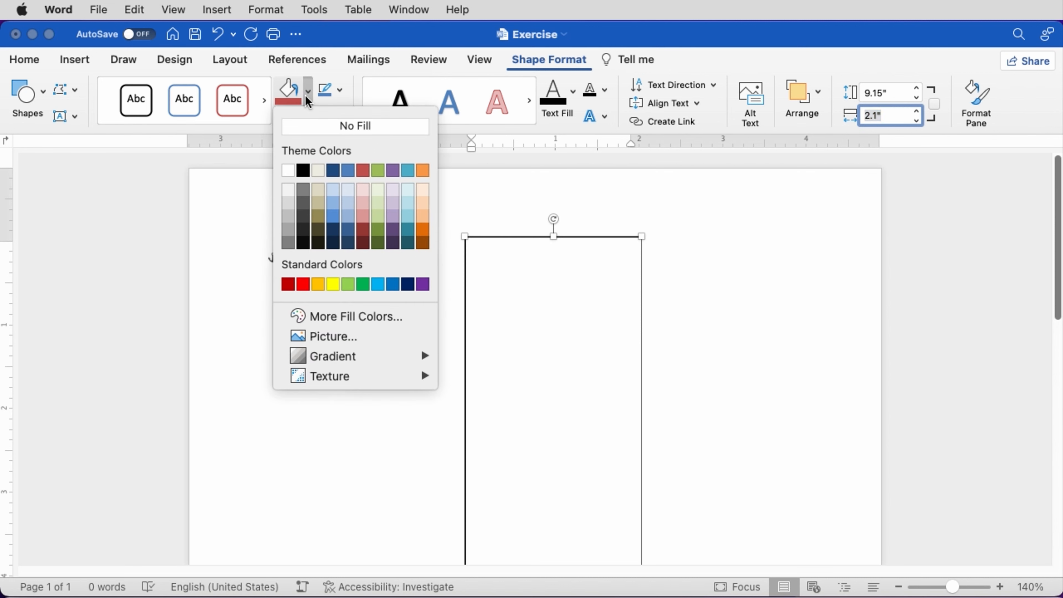
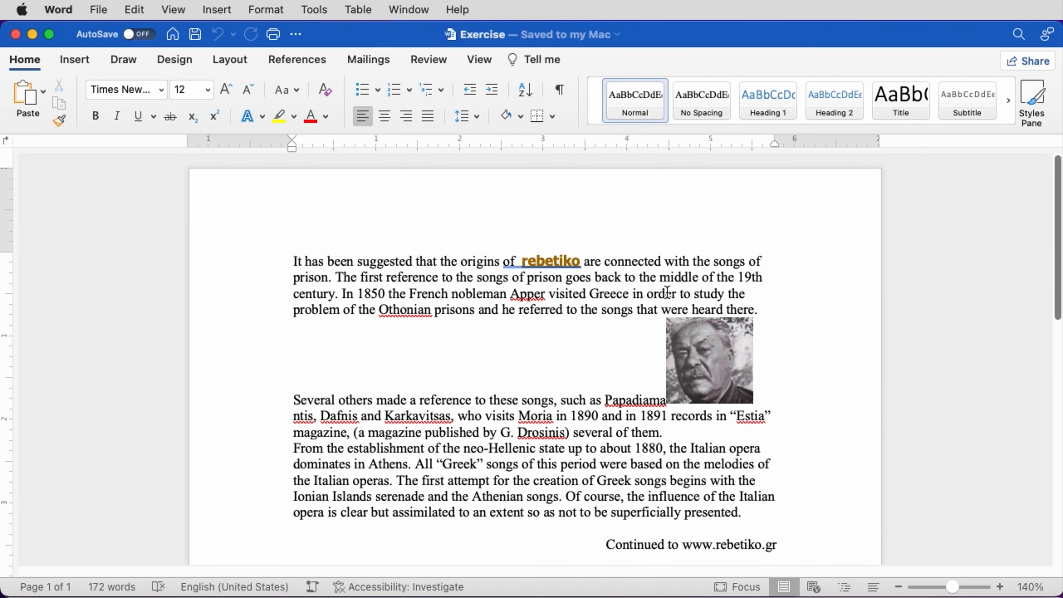
- Set the portrait picture's text wrapping to Square and save the document
{"action": "left_click", "coordinate": [693, 360]}
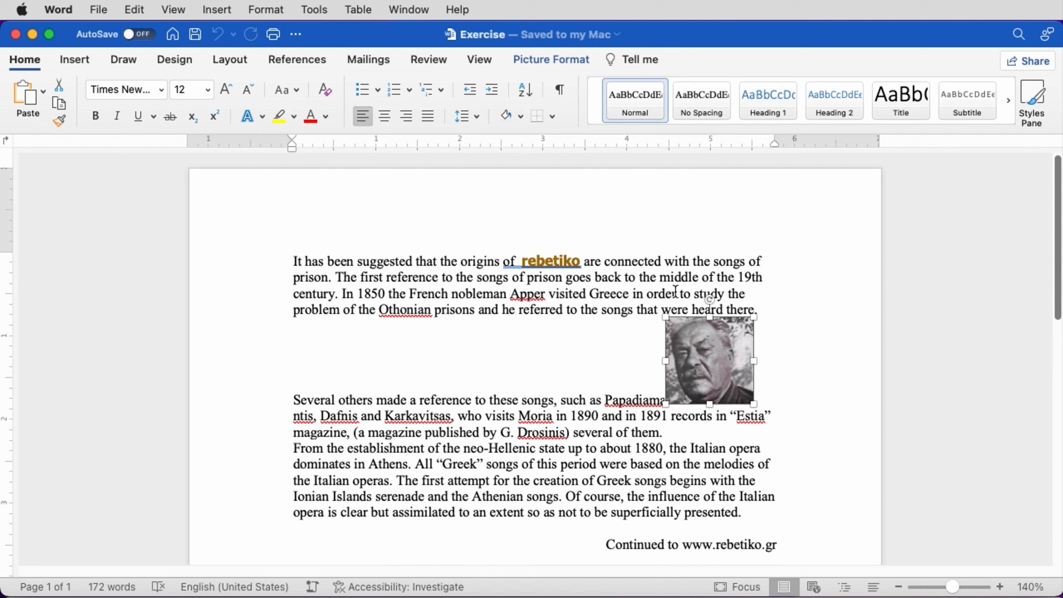
{"action": "left_click", "coordinate": [565, 65]}
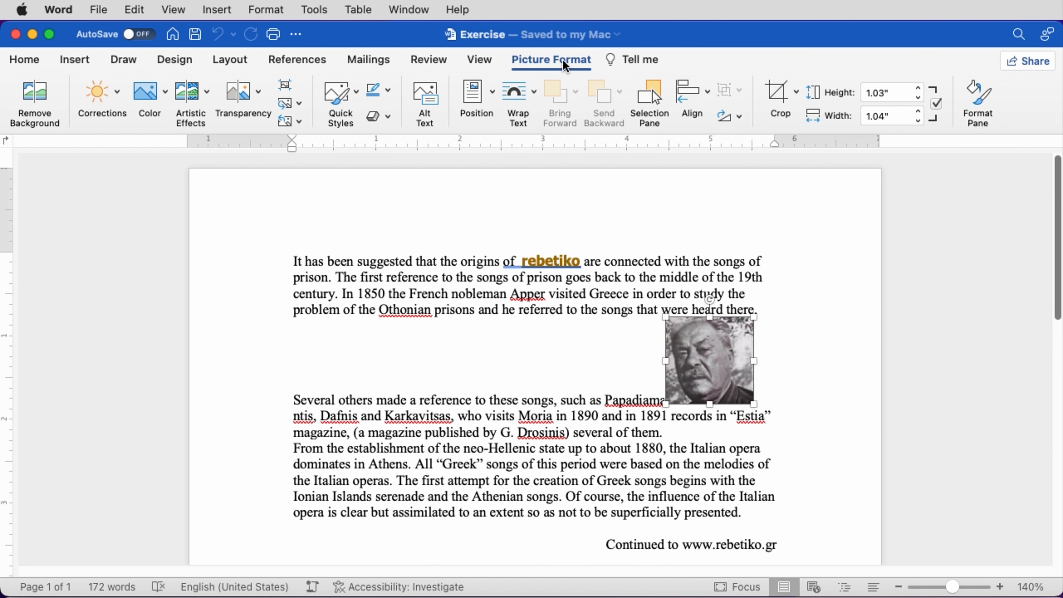
{"action": "left_click", "coordinate": [535, 89]}
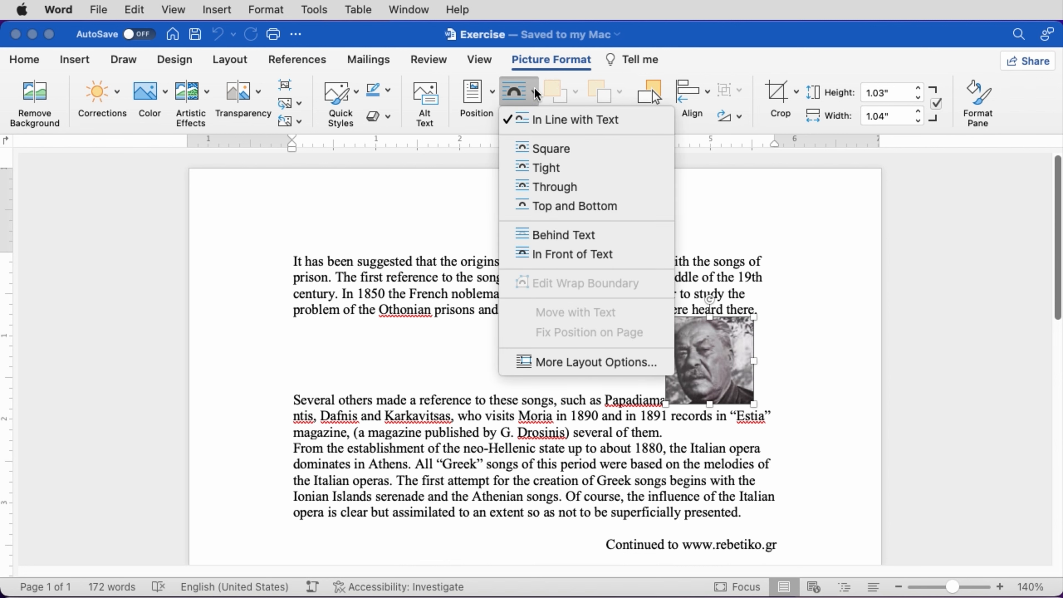
{"action": "left_click", "coordinate": [532, 153]}
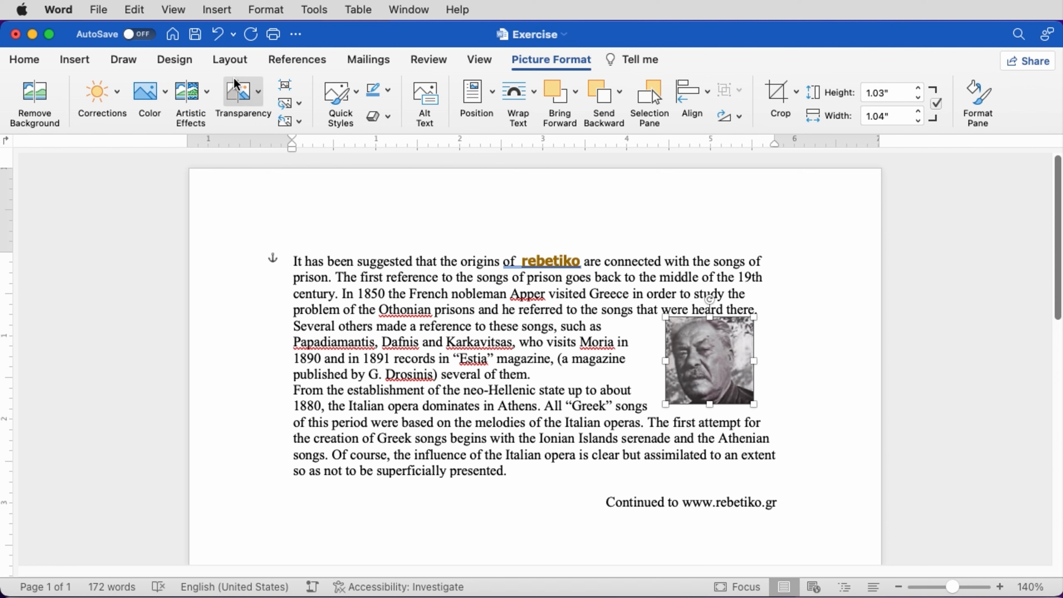
{"action": "left_click", "coordinate": [196, 34]}
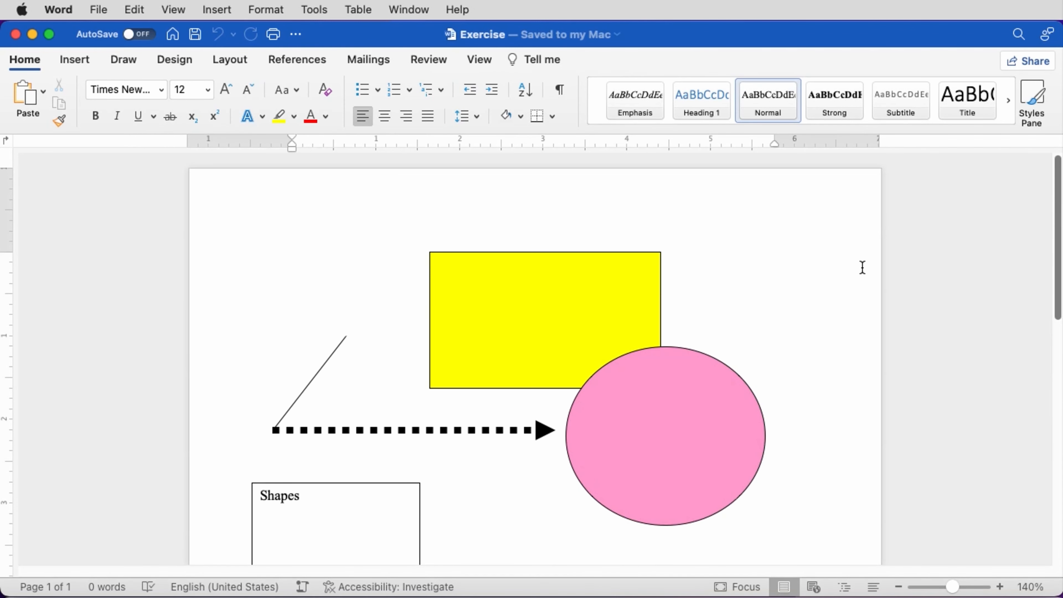
- Set the small empty text box below the "Shapes" box to align to the page and align it to the page's right edge
{"action": "scroll", "coordinate": [884, 274], "scroll_direction": "down", "scroll_amount": 4}
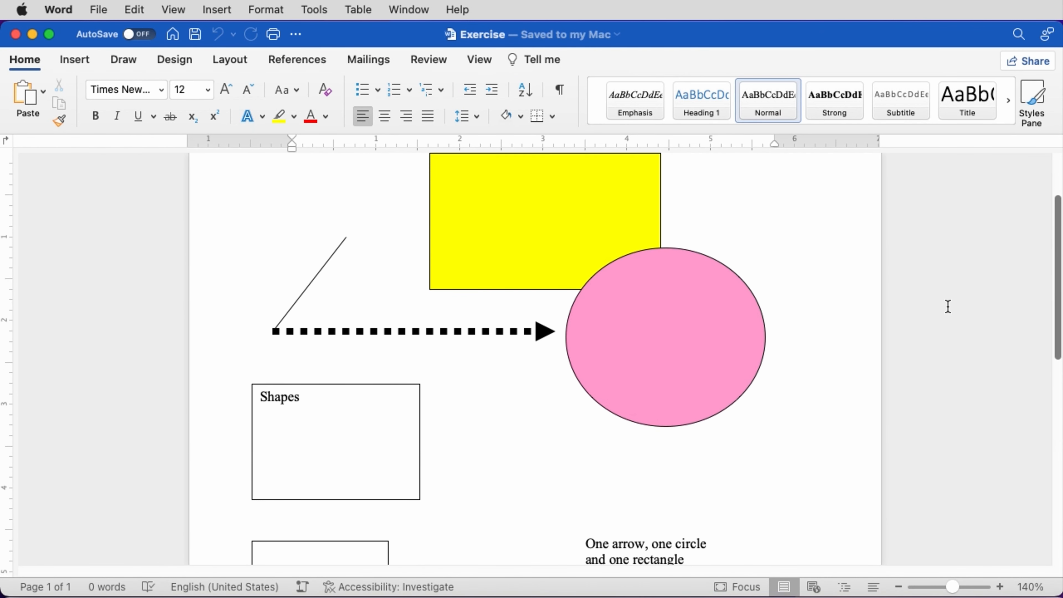
{"action": "scroll", "coordinate": [563, 432], "scroll_direction": "down", "scroll_amount": 2}
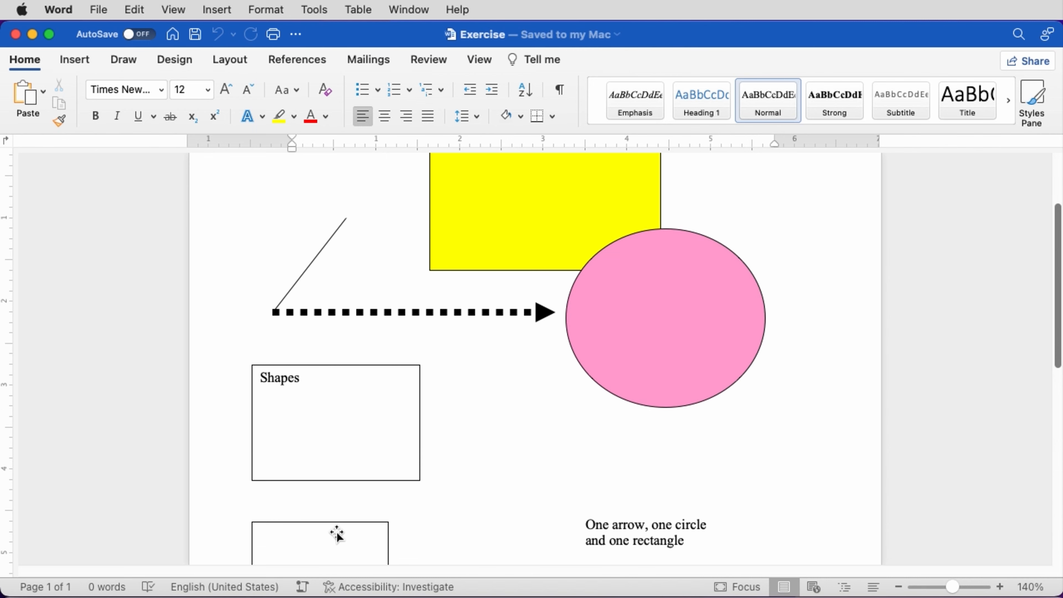
{"action": "left_click", "coordinate": [337, 534]}
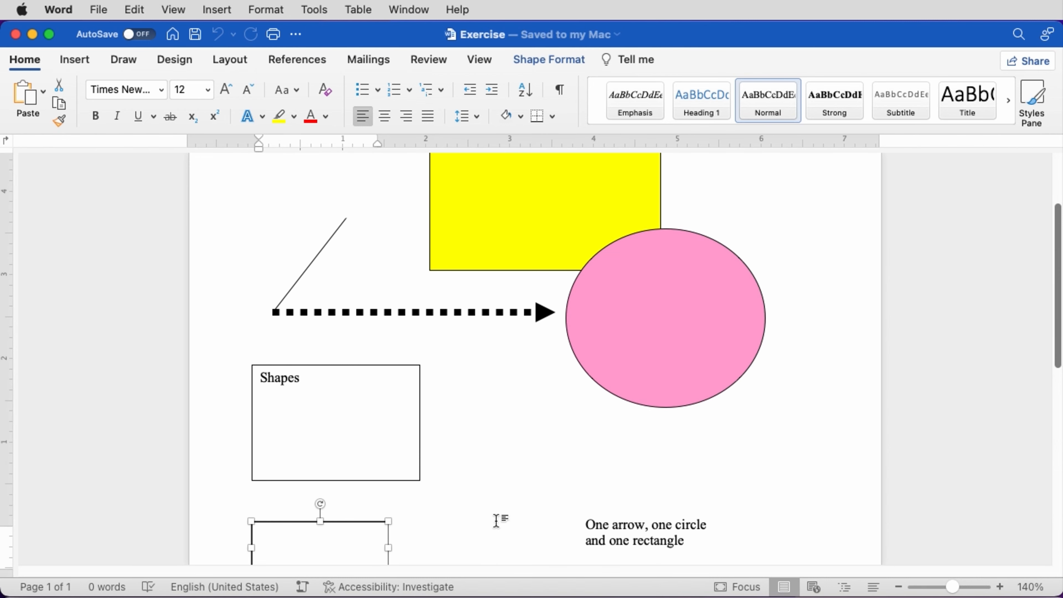
{"action": "left_click", "coordinate": [560, 56]}
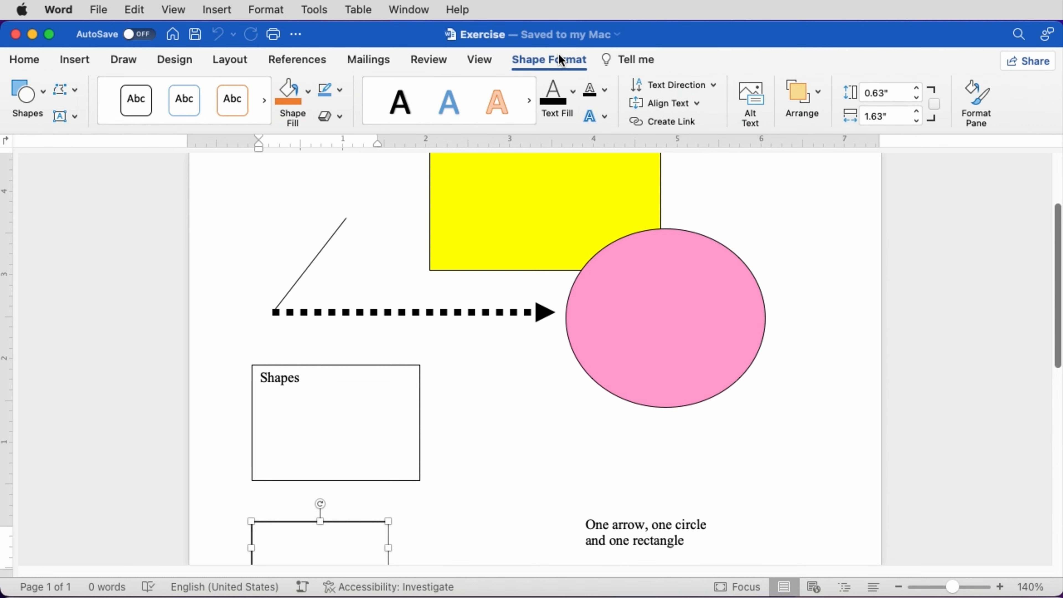
{"action": "left_click", "coordinate": [812, 93]}
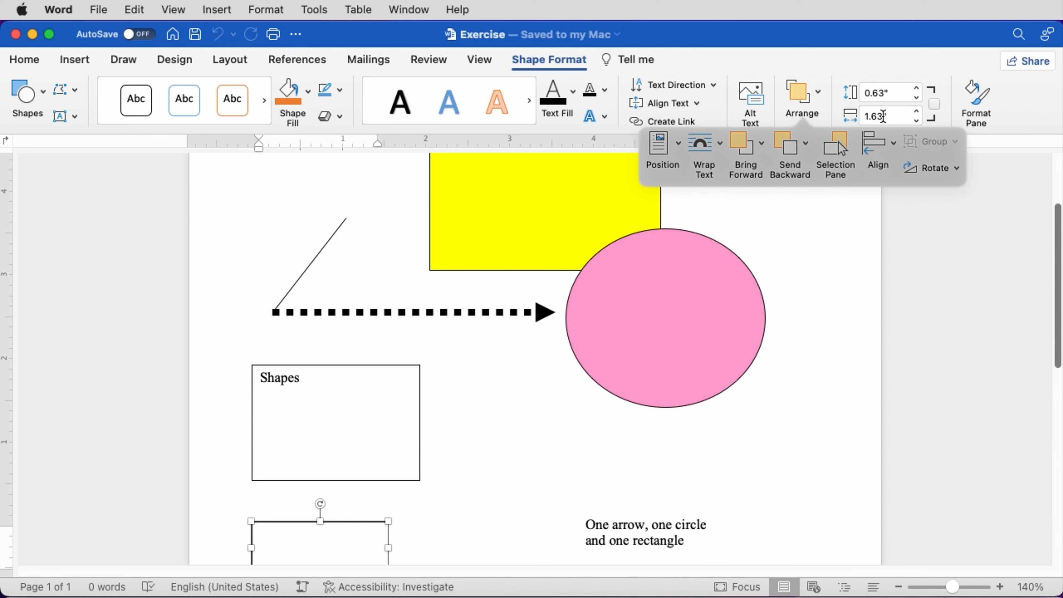
{"action": "left_click", "coordinate": [879, 146]}
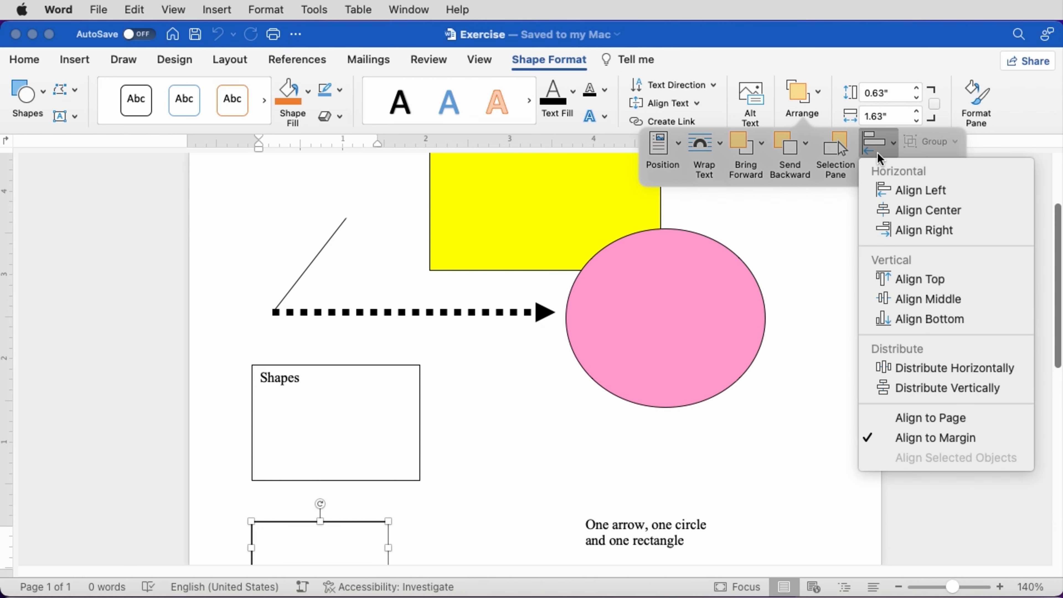
{"action": "left_click", "coordinate": [917, 418]}
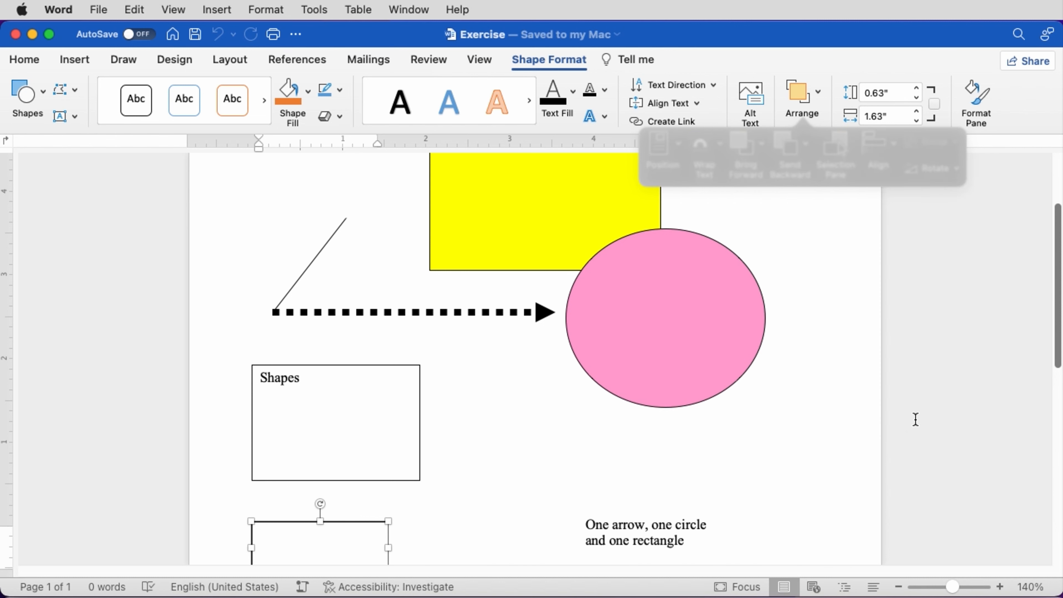
{"action": "left_click", "coordinate": [812, 100]}
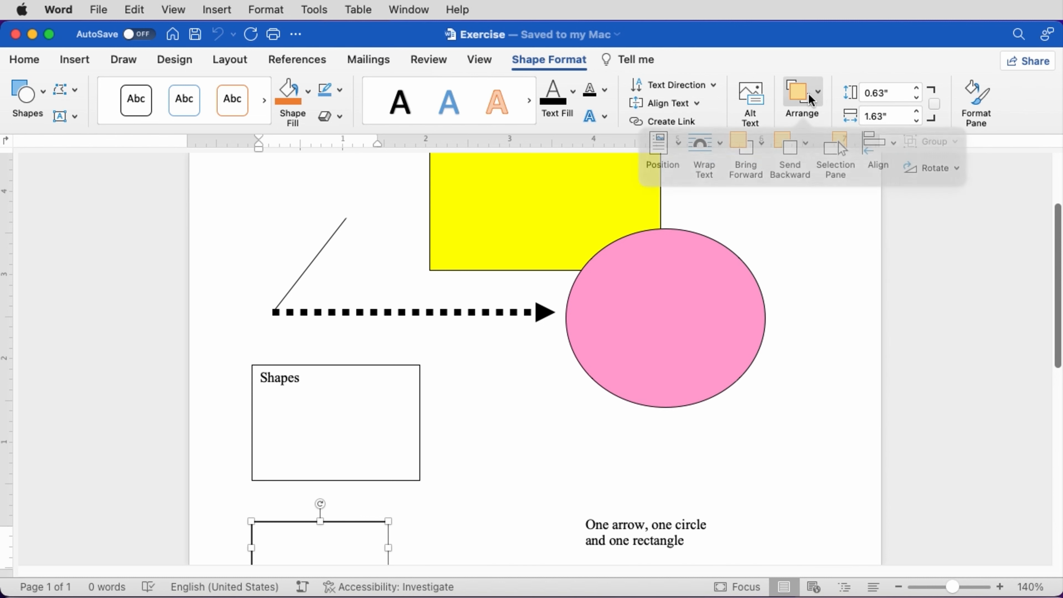
{"action": "left_click", "coordinate": [878, 156]}
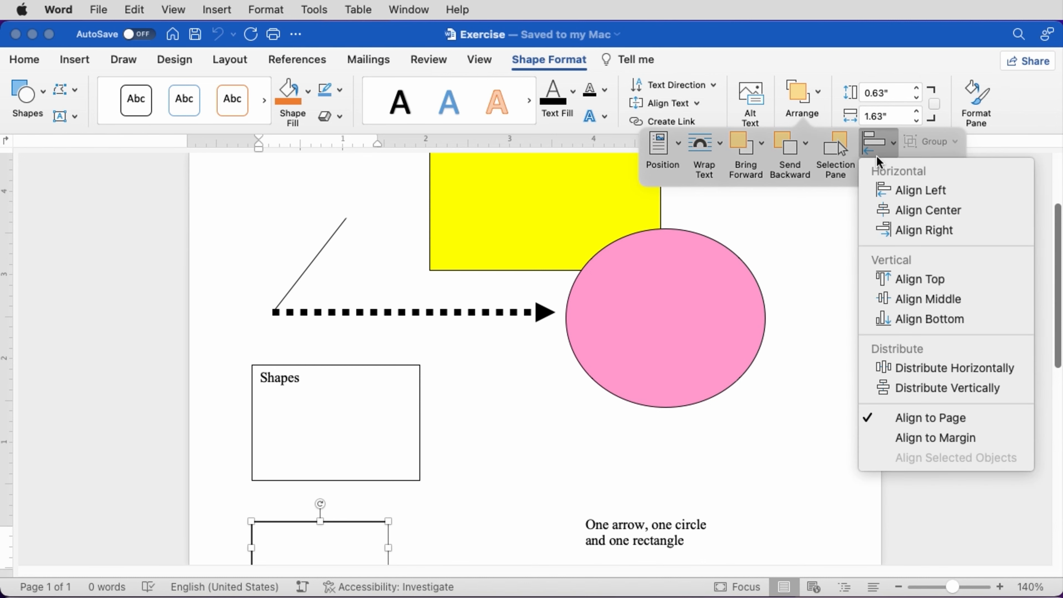
{"action": "left_click", "coordinate": [911, 233]}
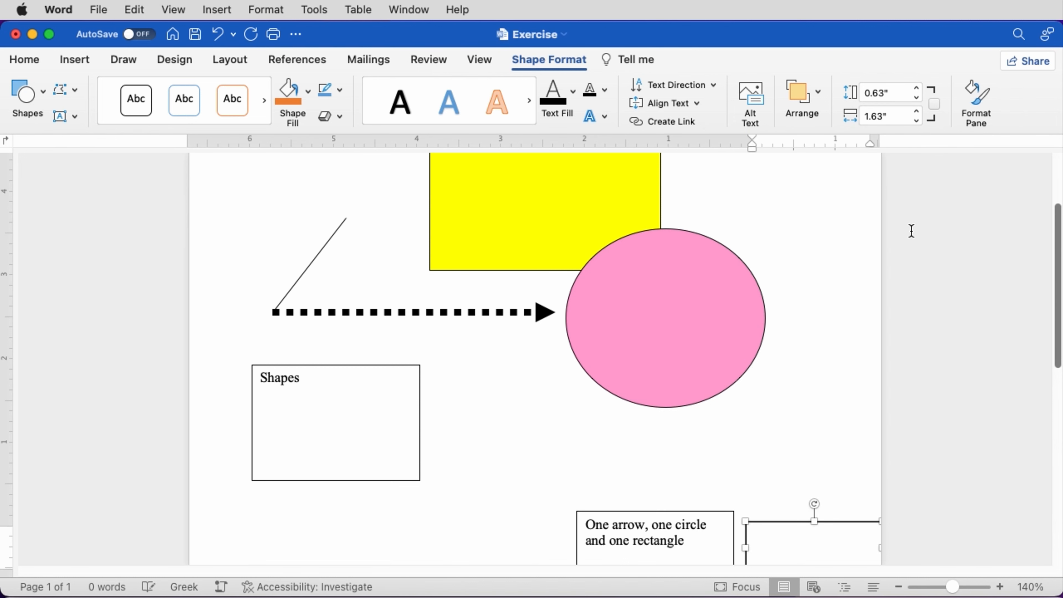
- Align the small empty text box to the page's top edge and save the document
{"action": "left_click", "coordinate": [820, 119]}
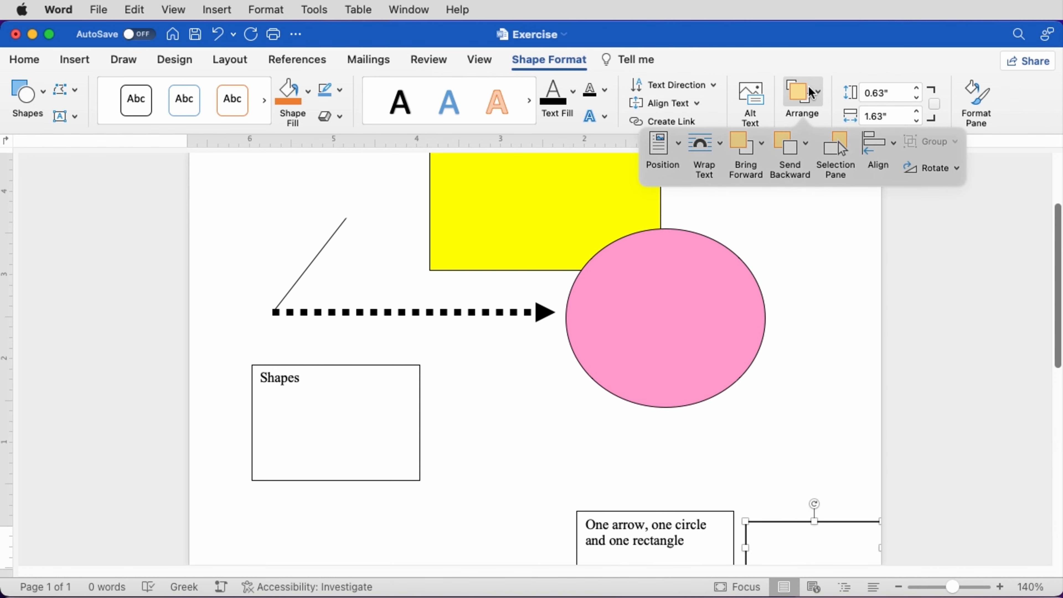
{"action": "left_click", "coordinate": [873, 155]}
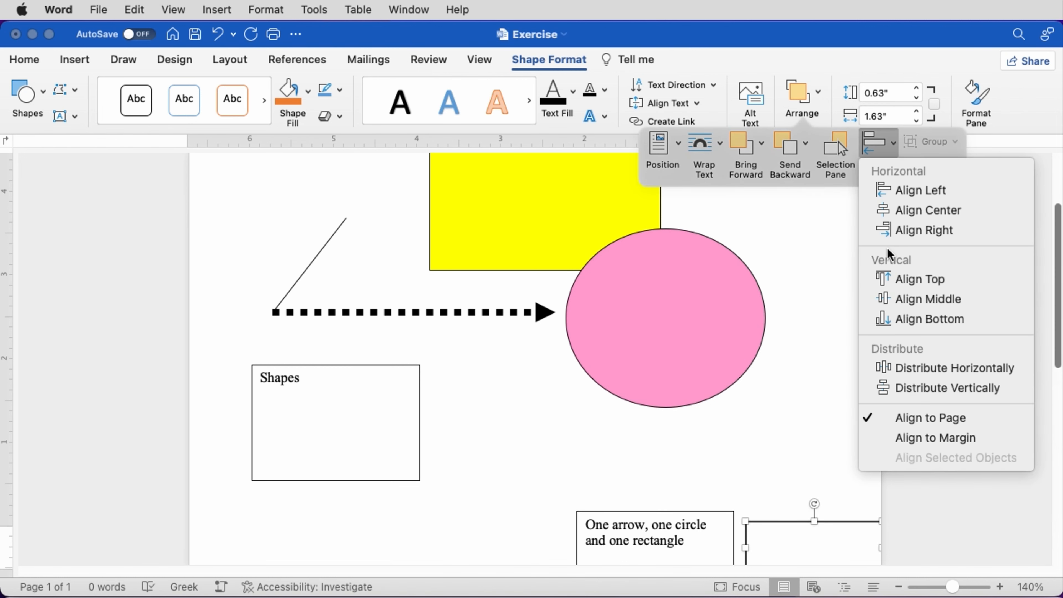
{"action": "left_click", "coordinate": [897, 280]}
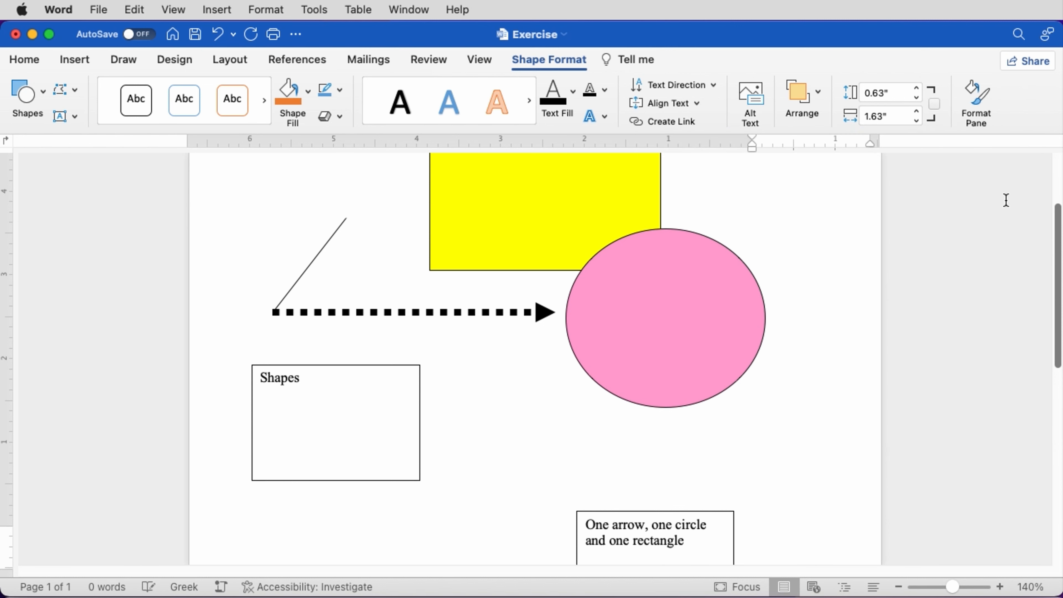
{"action": "scroll", "coordinate": [1058, 189], "scroll_direction": "up", "scroll_amount": 5}
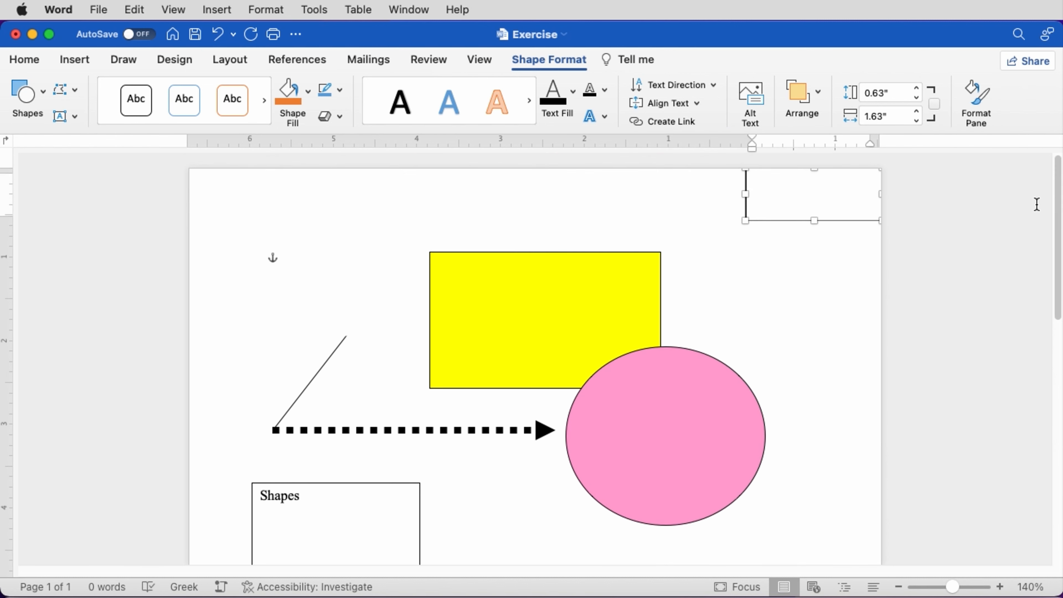
{"action": "left_click", "coordinate": [195, 37]}
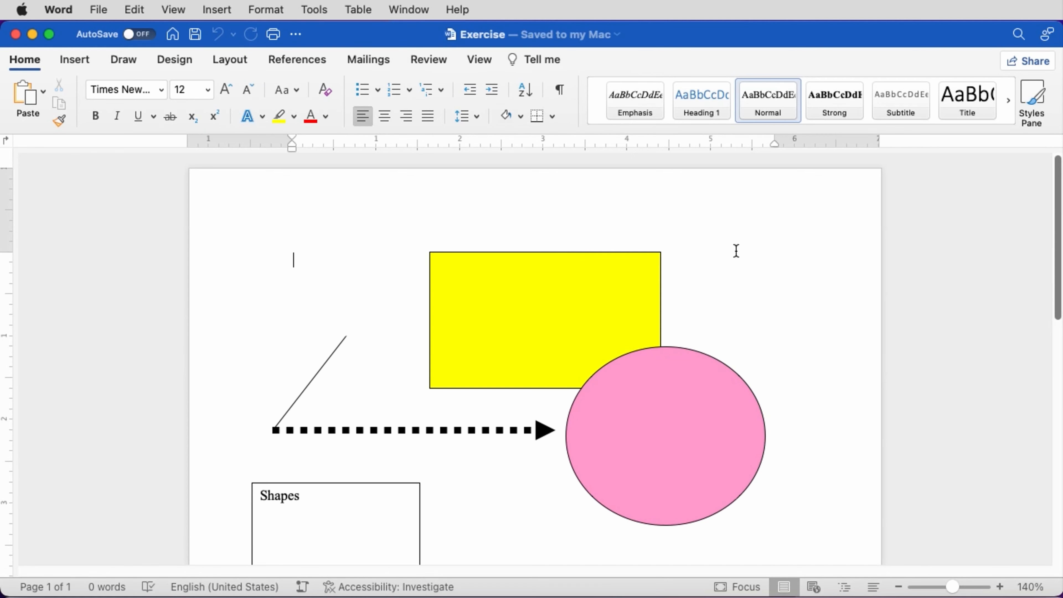
- Apply the first Perspective shadow to the small empty text box below the "Shapes" box and save the document
{"action": "left_click", "coordinate": [1058, 337]}
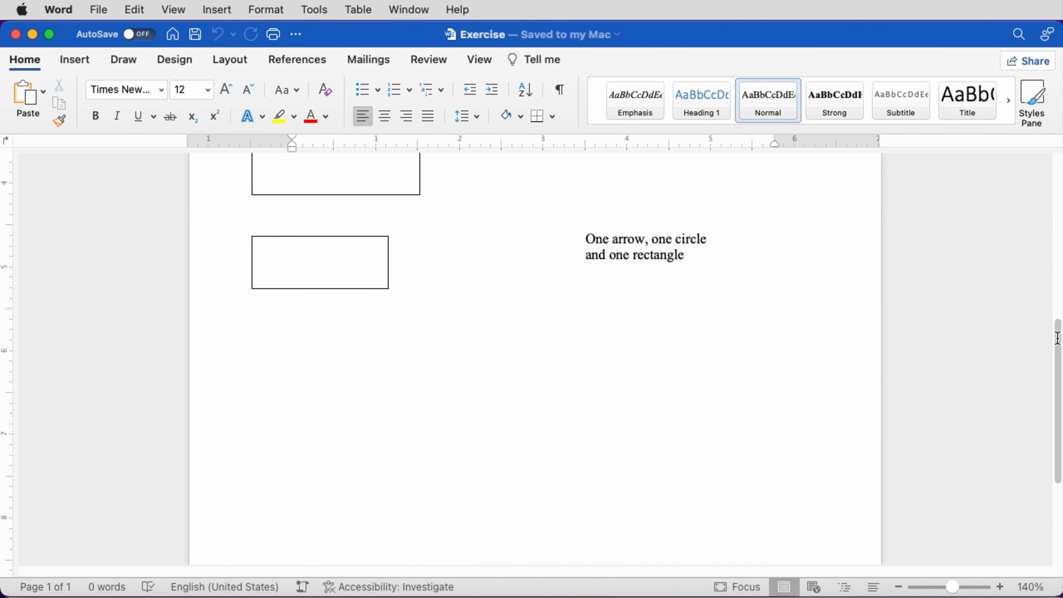
{"action": "left_click", "coordinate": [367, 250]}
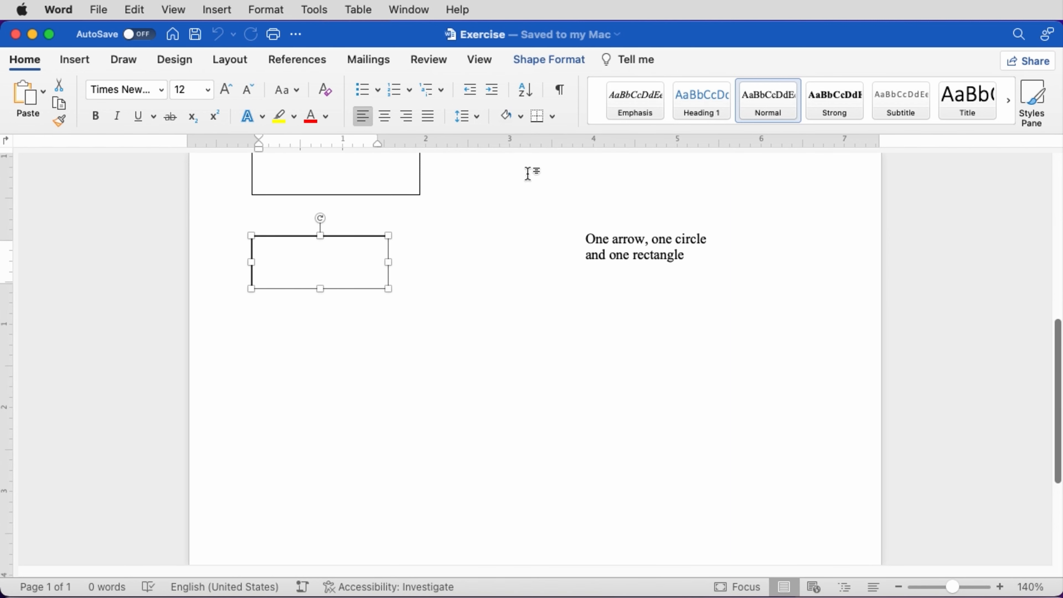
{"action": "left_click", "coordinate": [560, 57]}
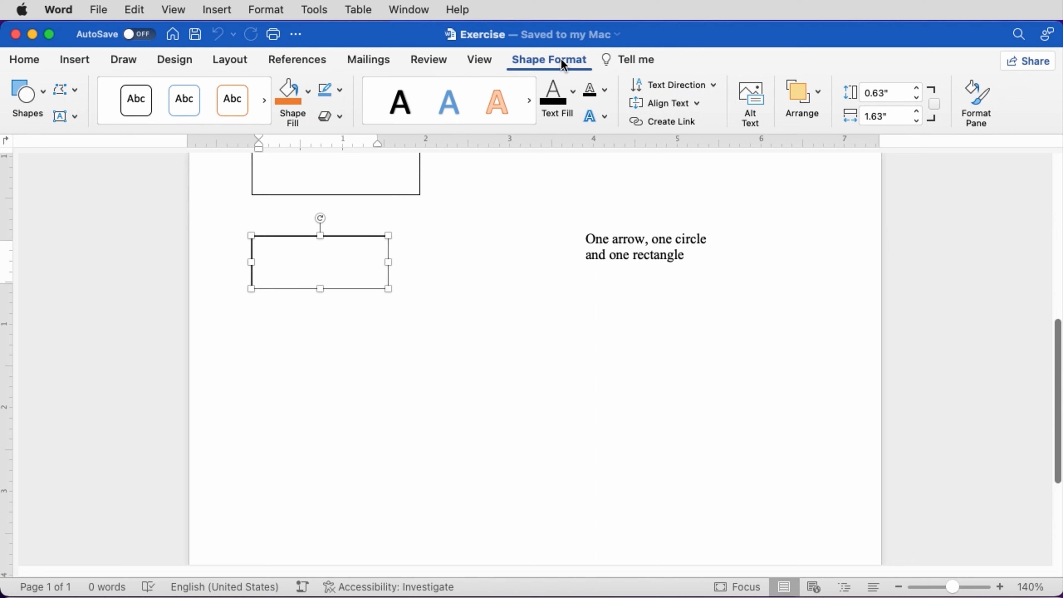
{"action": "left_click", "coordinate": [340, 116]}
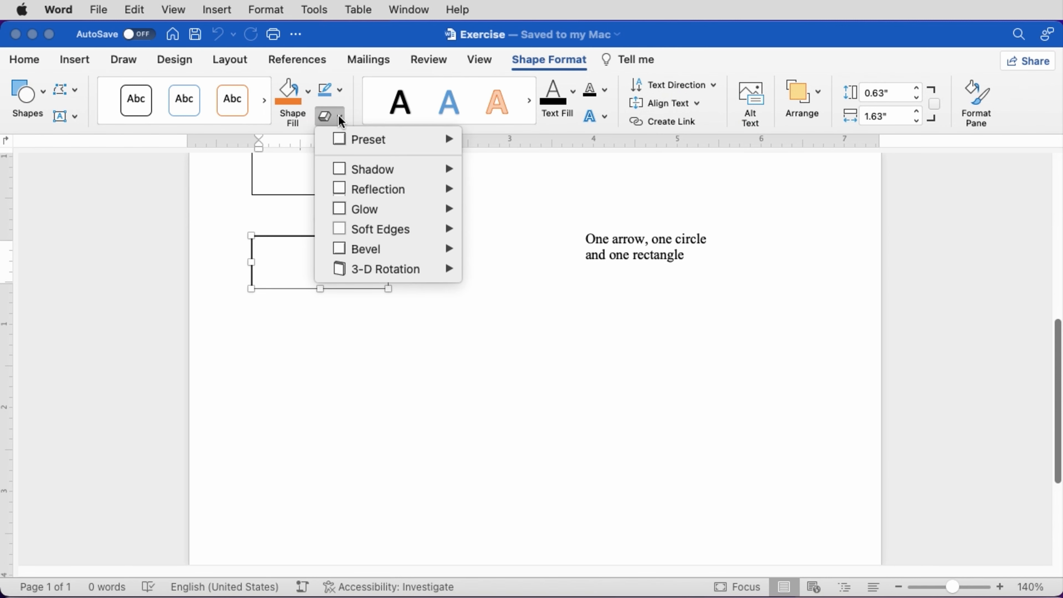
{"action": "mouse_move", "coordinate": [375, 177]}
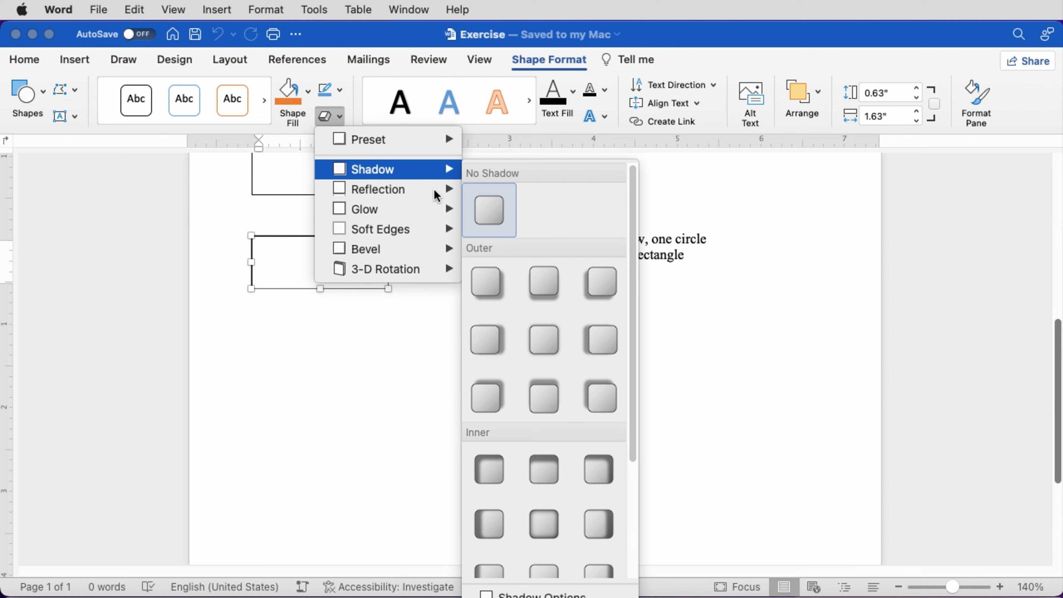
{"action": "left_click_drag", "start_coordinate": [632, 243], "coordinate": [639, 471]}
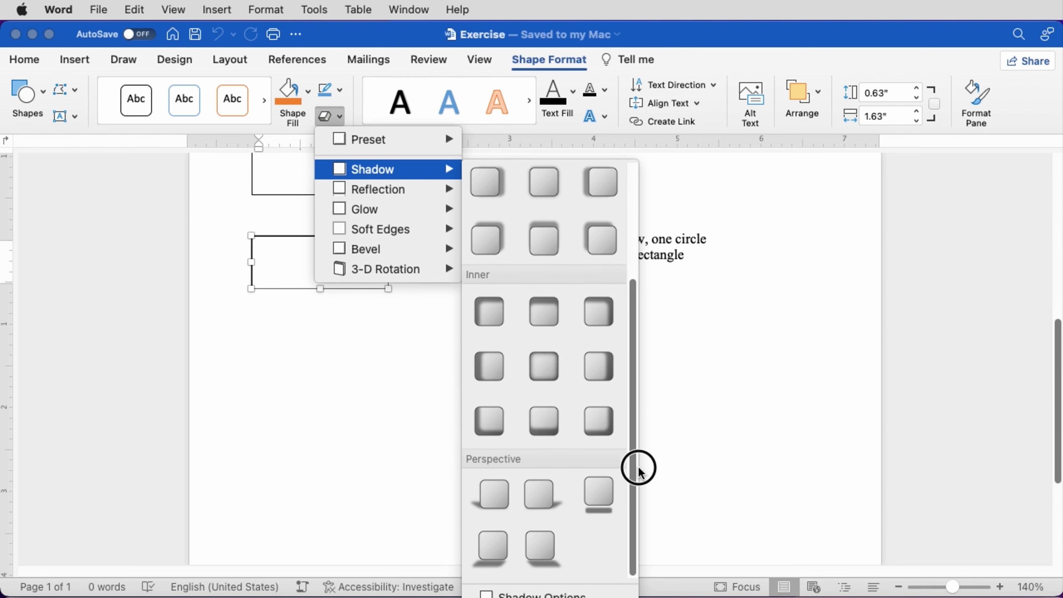
{"action": "left_click", "coordinate": [502, 498]}
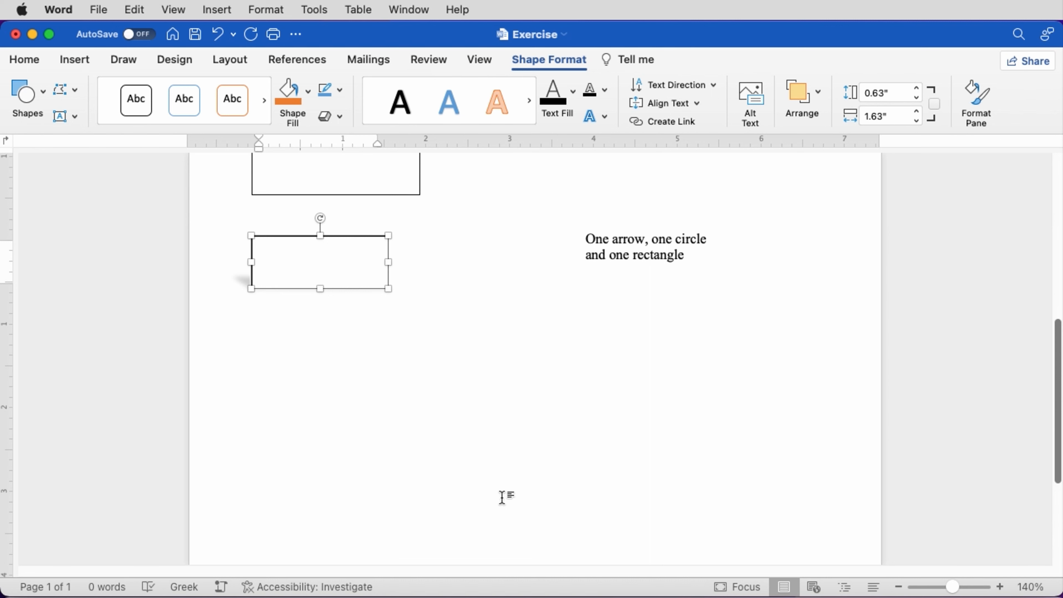
{"action": "left_click", "coordinate": [197, 34]}
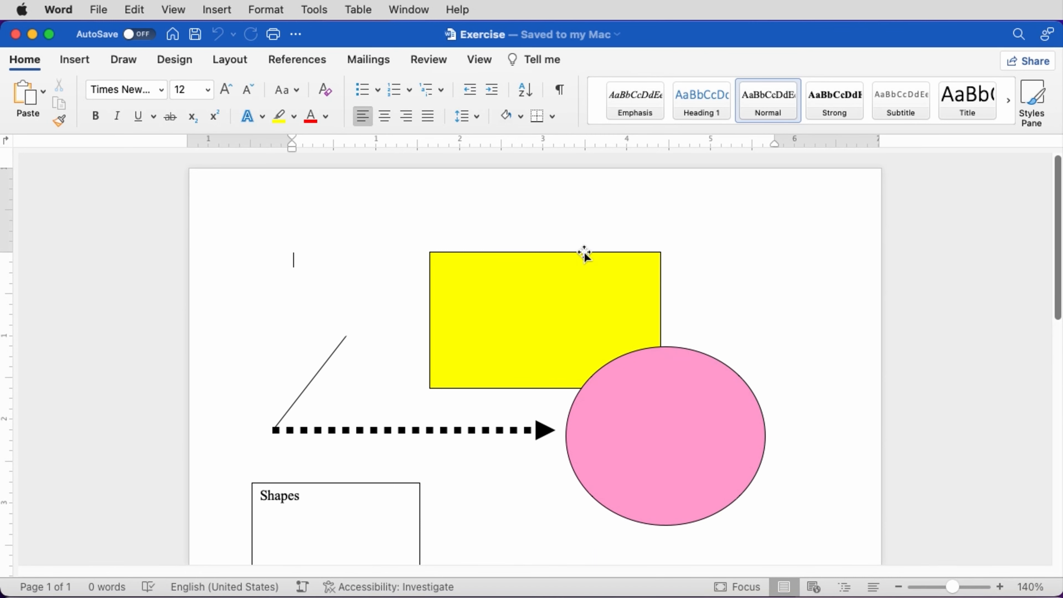
- Ungroup the grouped thin diagonal line and dashed arrow beside the yellow rectangle
{"action": "left_click", "coordinate": [290, 405]}
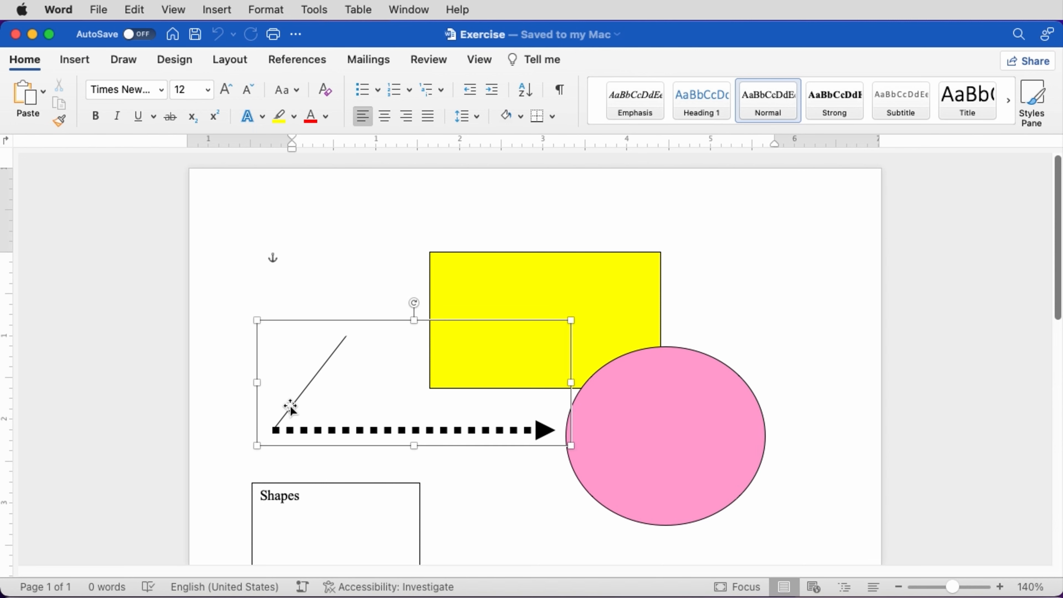
{"action": "right_click", "coordinate": [290, 404]}
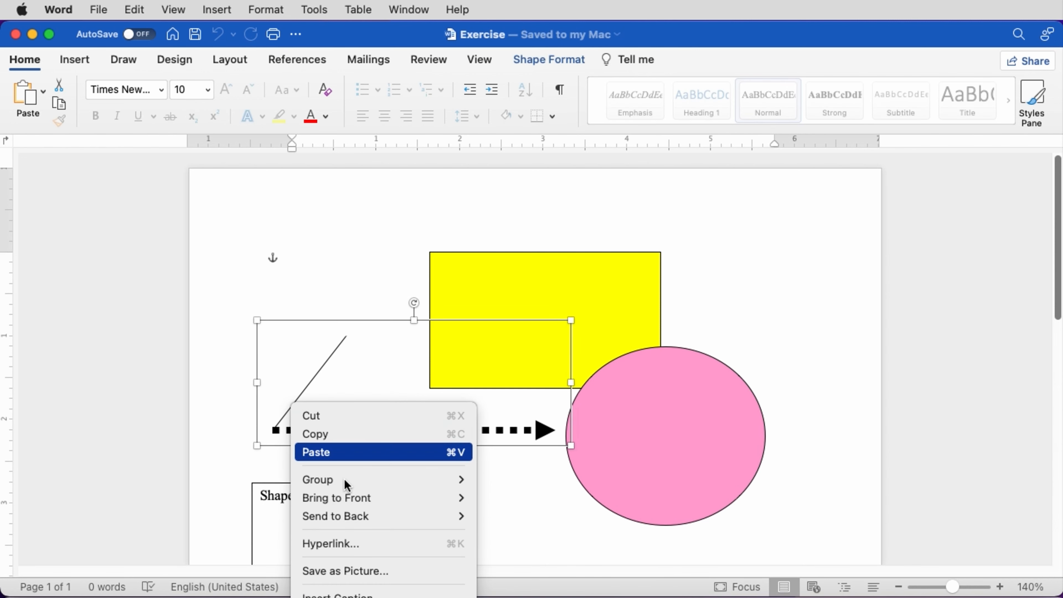
{"action": "mouse_move", "coordinate": [346, 481]}
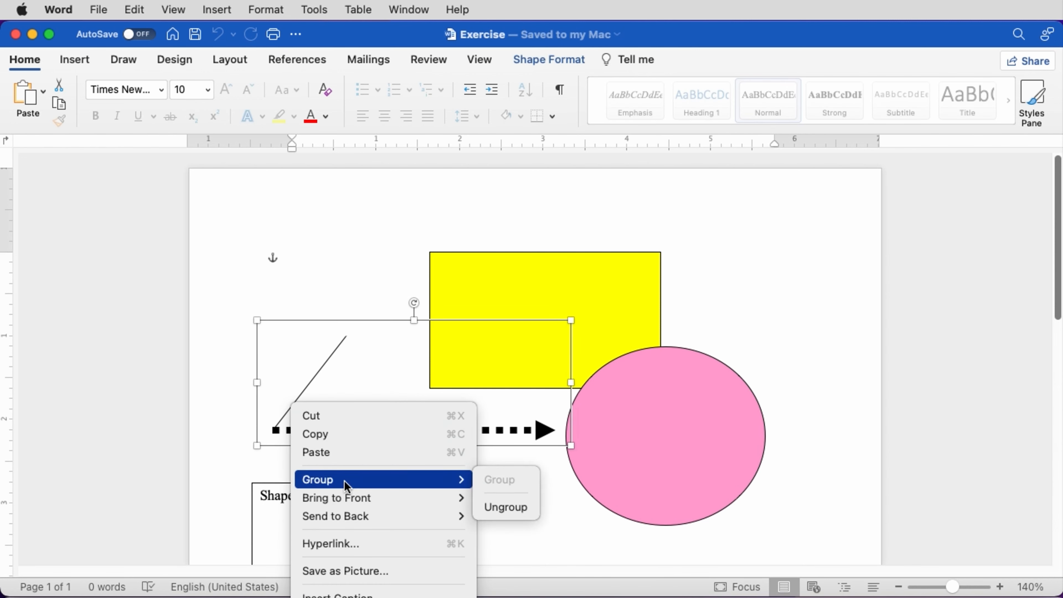
{"action": "left_click", "coordinate": [501, 507]}
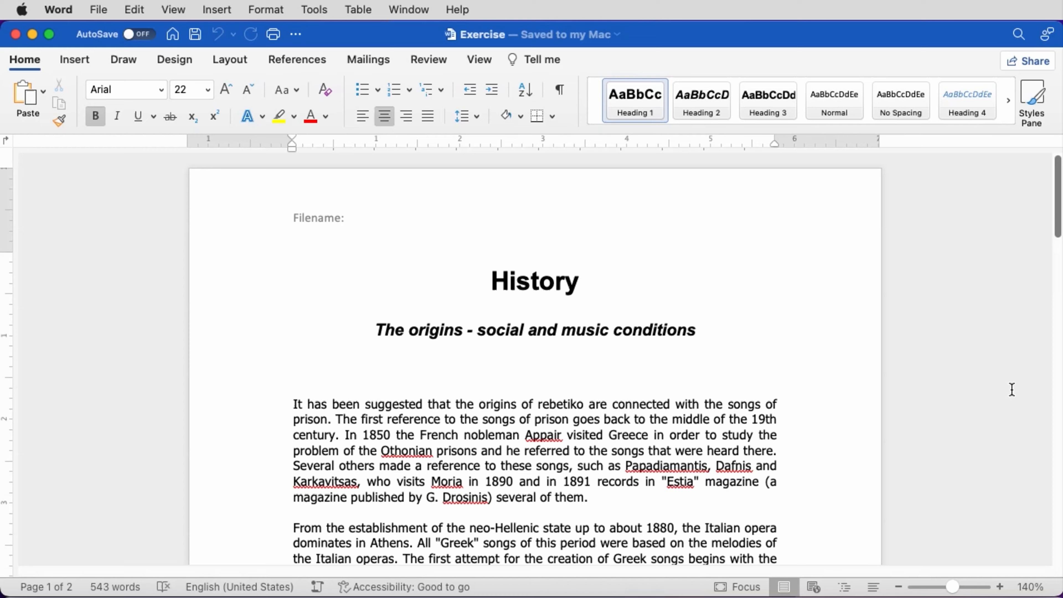
- Set the page 2 portrait picture's text wrapping to Tight with text on the right only, and save the document
{"action": "scroll", "coordinate": [1057, 461], "scroll_direction": "down", "scroll_amount": 15}
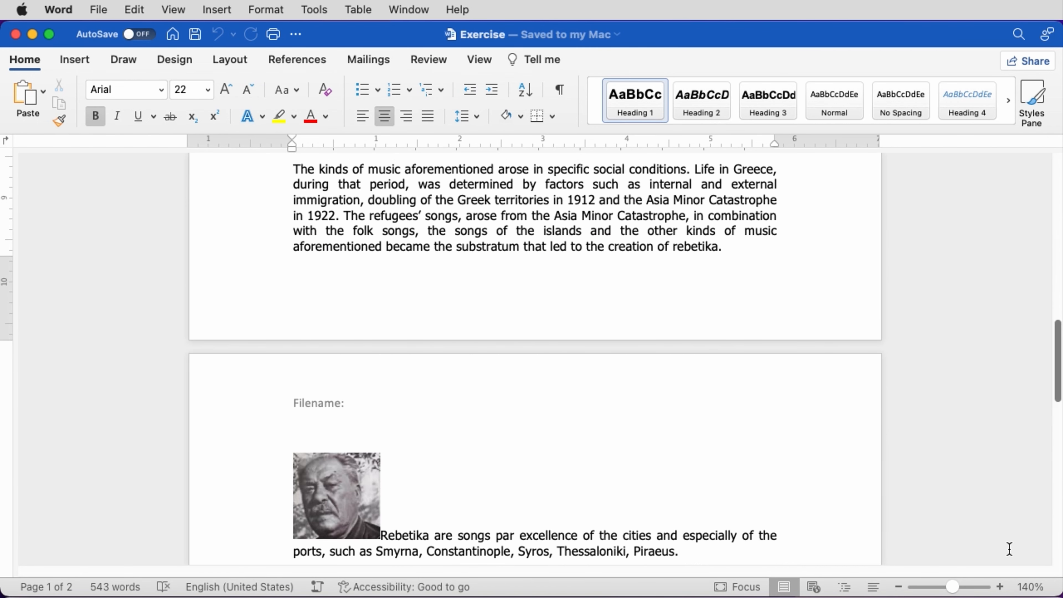
{"action": "left_click", "coordinate": [1058, 544]}
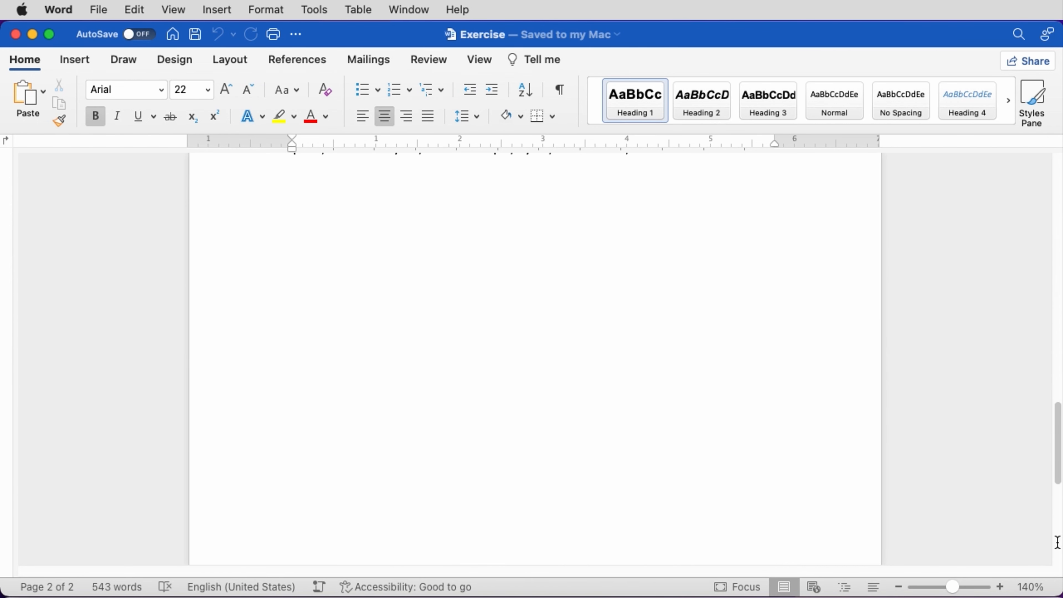
{"action": "scroll", "coordinate": [1023, 430], "scroll_direction": "up", "scroll_amount": 2}
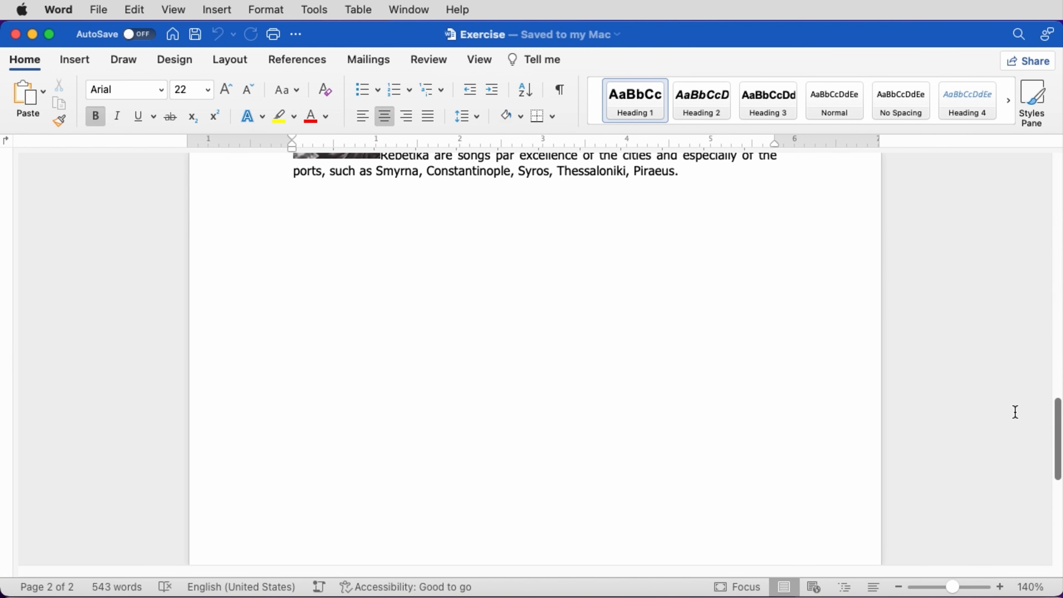
{"action": "scroll", "coordinate": [814, 352], "scroll_direction": "up", "scroll_amount": 3}
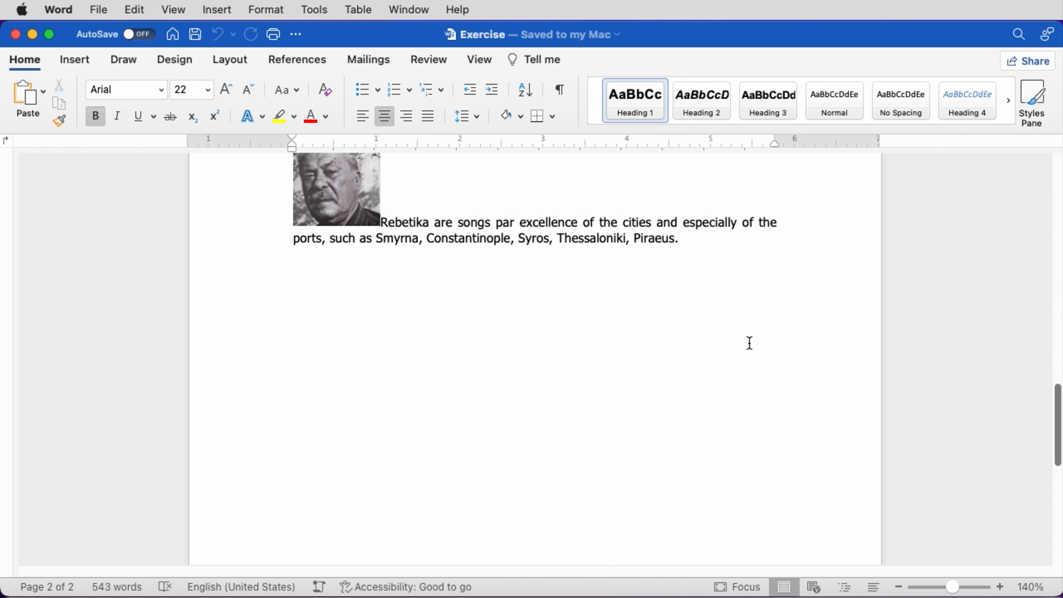
{"action": "right_click", "coordinate": [321, 198]}
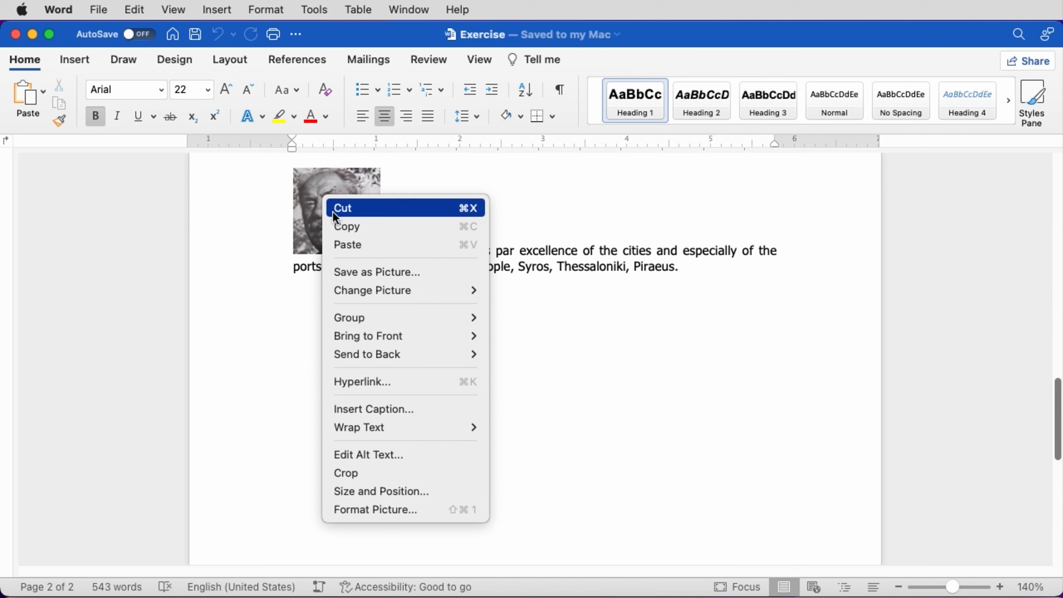
{"action": "left_click", "coordinate": [385, 492]}
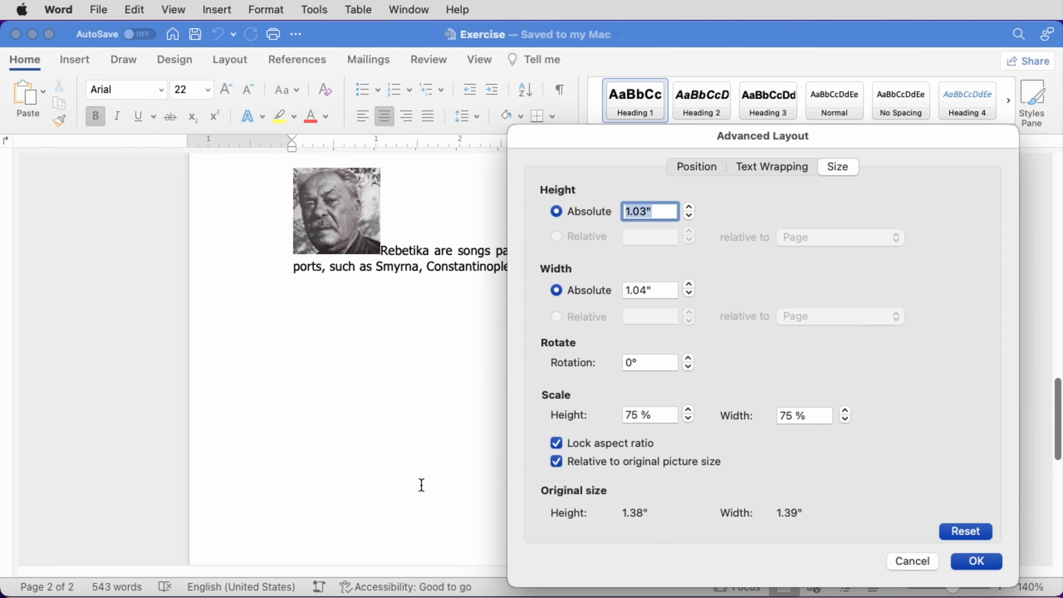
{"action": "left_click", "coordinate": [761, 164]}
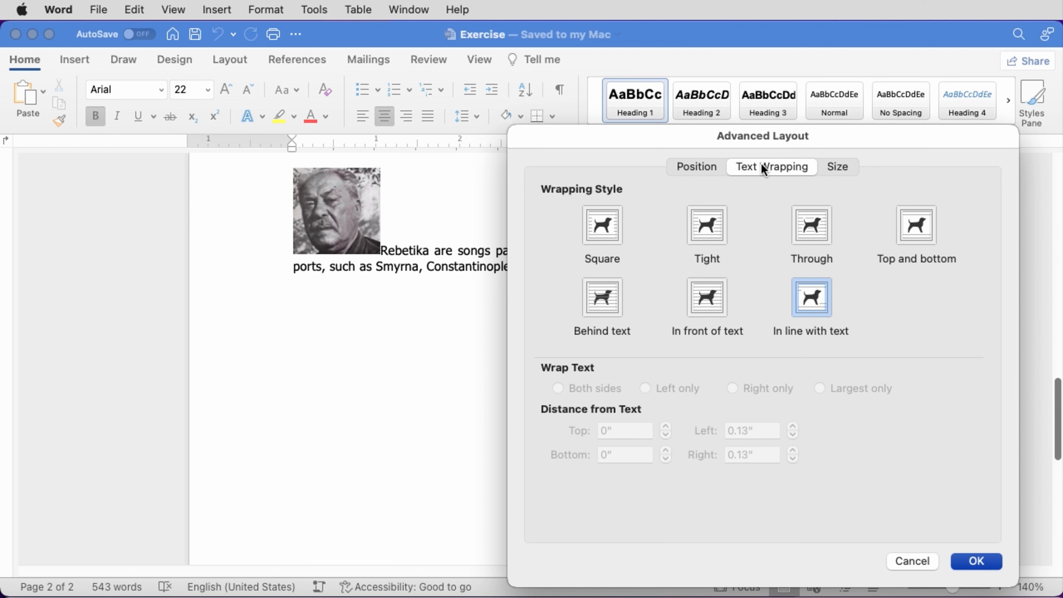
{"action": "left_click", "coordinate": [691, 234]}
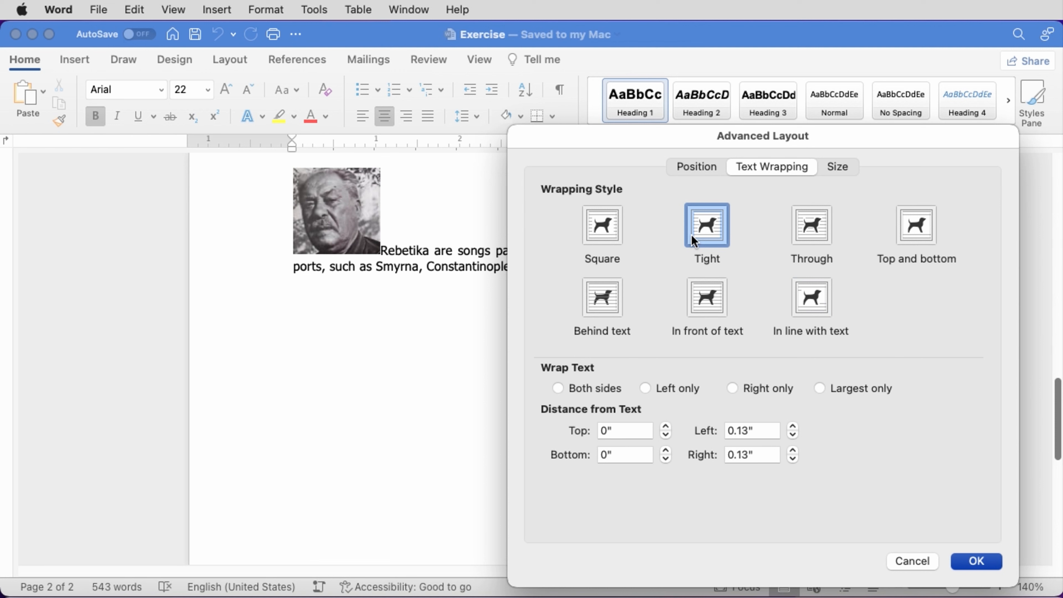
{"action": "left_click", "coordinate": [760, 390]}
{"action": "left_click", "coordinate": [978, 561]}
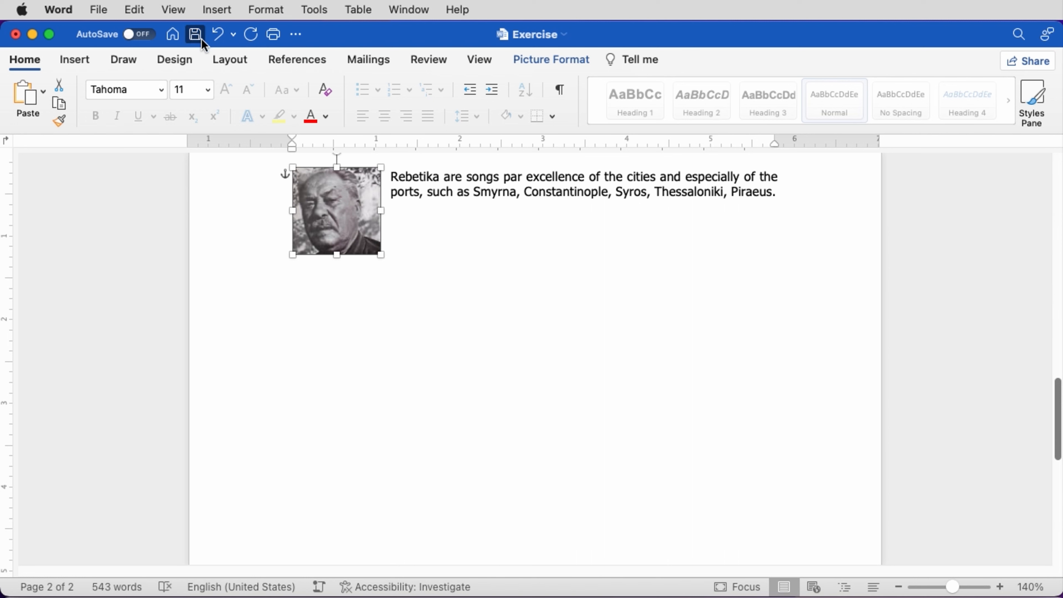
{"action": "left_click", "coordinate": [195, 34]}
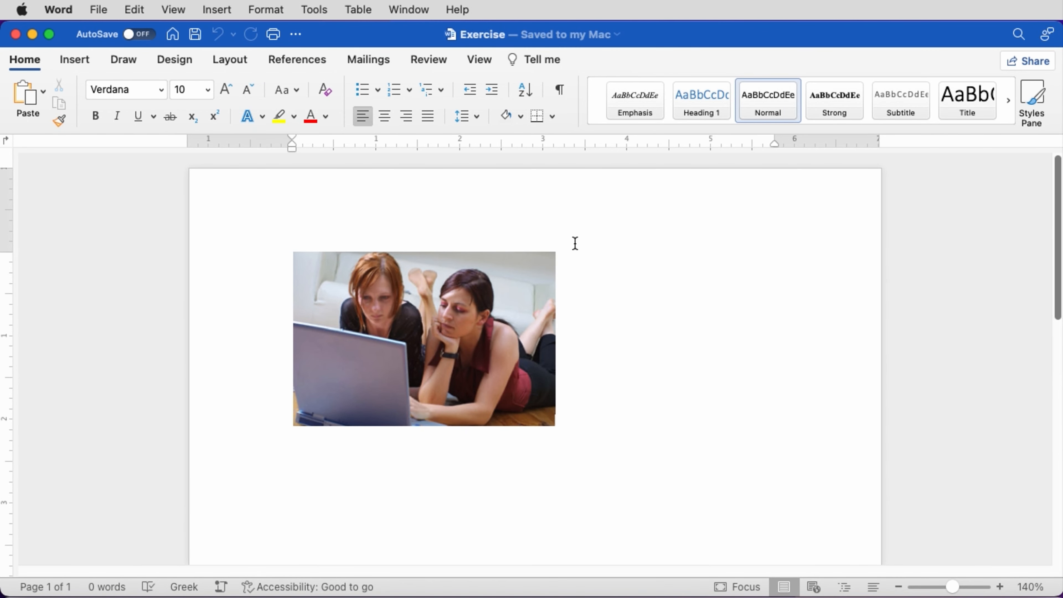
- Add a standard green outline to the picture of two women at a laptop and save the document
{"action": "left_click", "coordinate": [476, 266]}
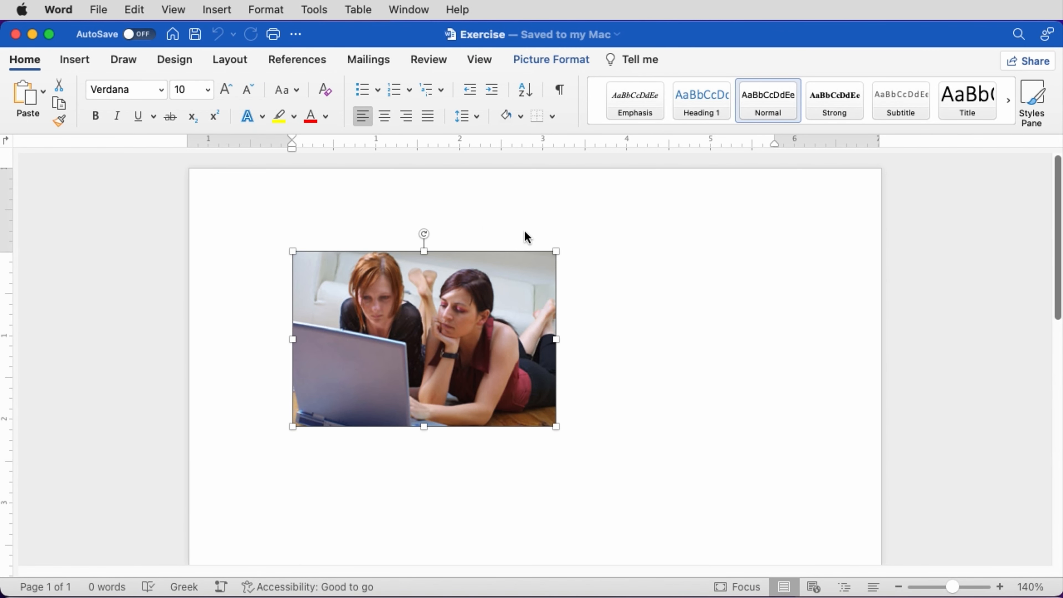
{"action": "left_click", "coordinate": [542, 62]}
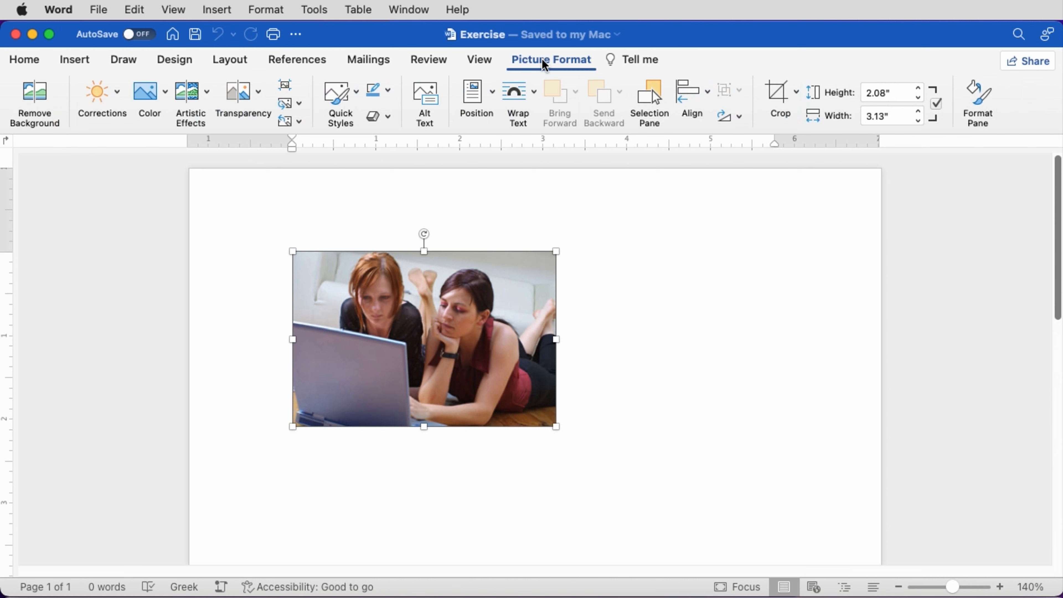
{"action": "left_click", "coordinate": [386, 85]}
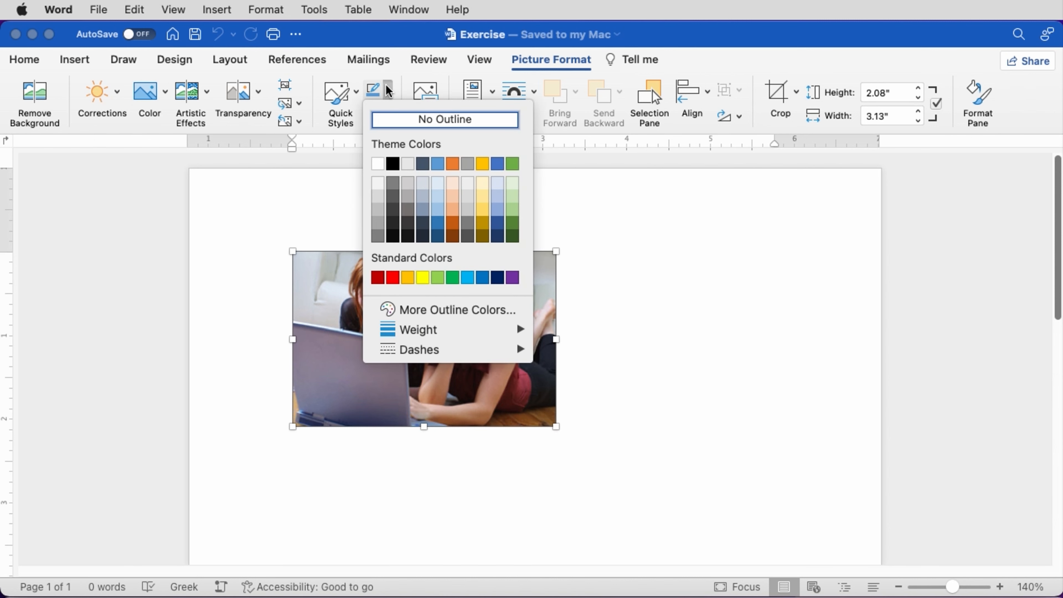
{"action": "left_click", "coordinate": [450, 278]}
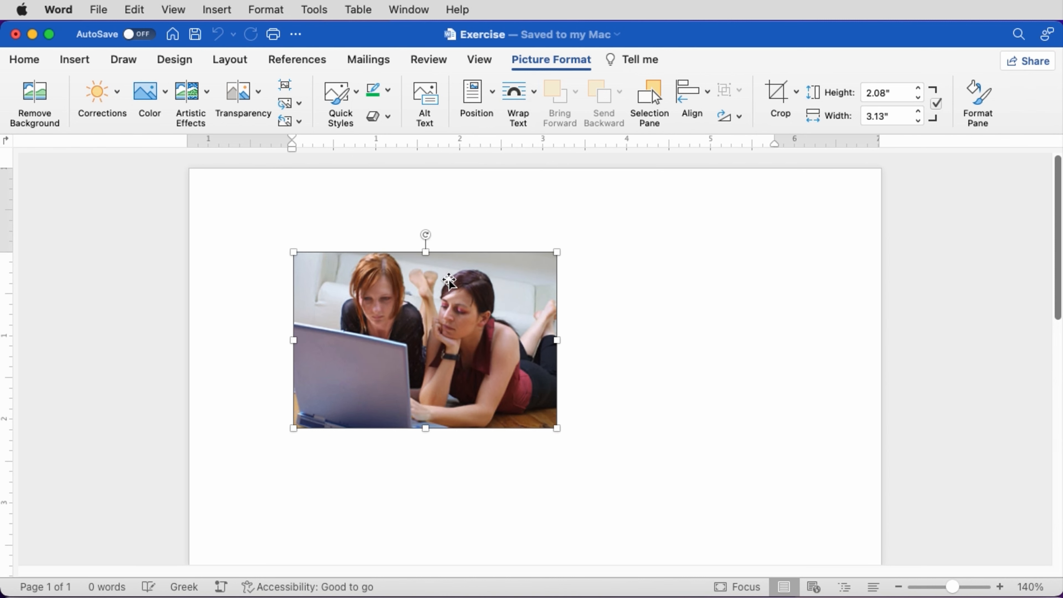
{"action": "left_click", "coordinate": [640, 318]}
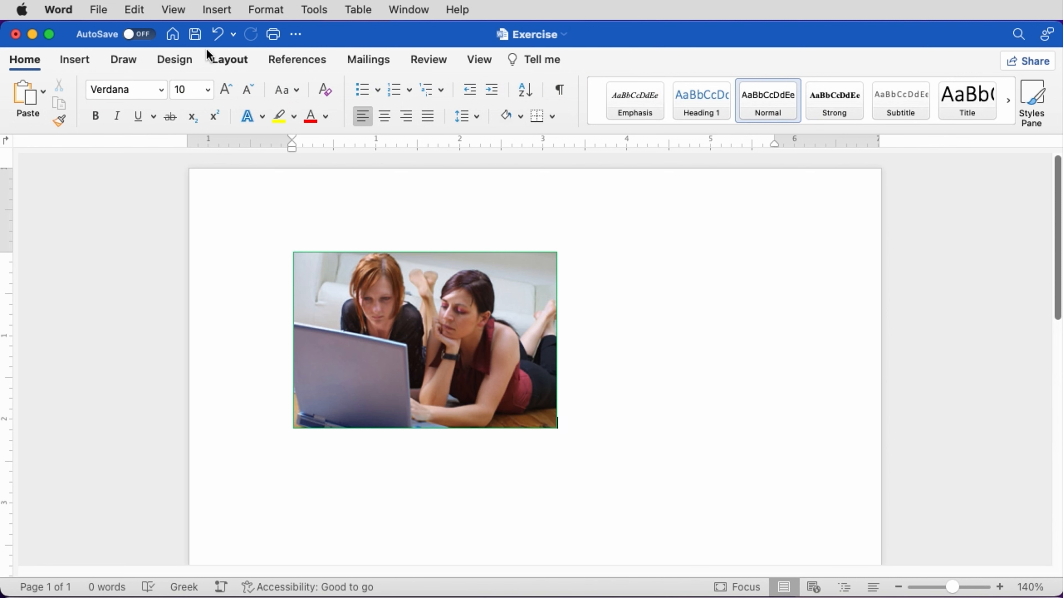
{"action": "left_click", "coordinate": [195, 34]}
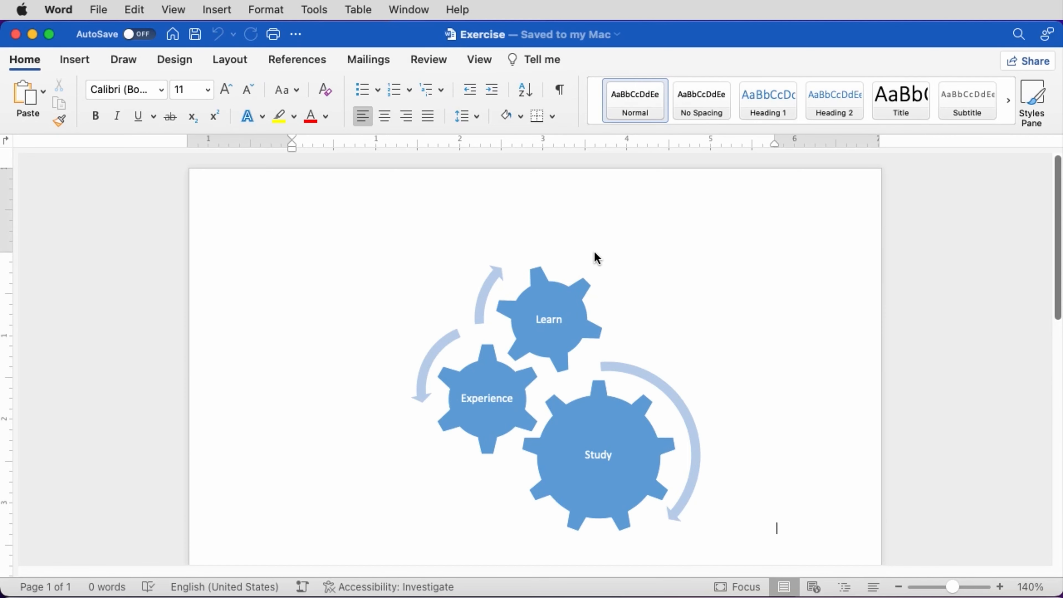
- Change the gear SmartArt graphic's layout to Segmented Pyramid
{"action": "left_click", "coordinate": [661, 299]}
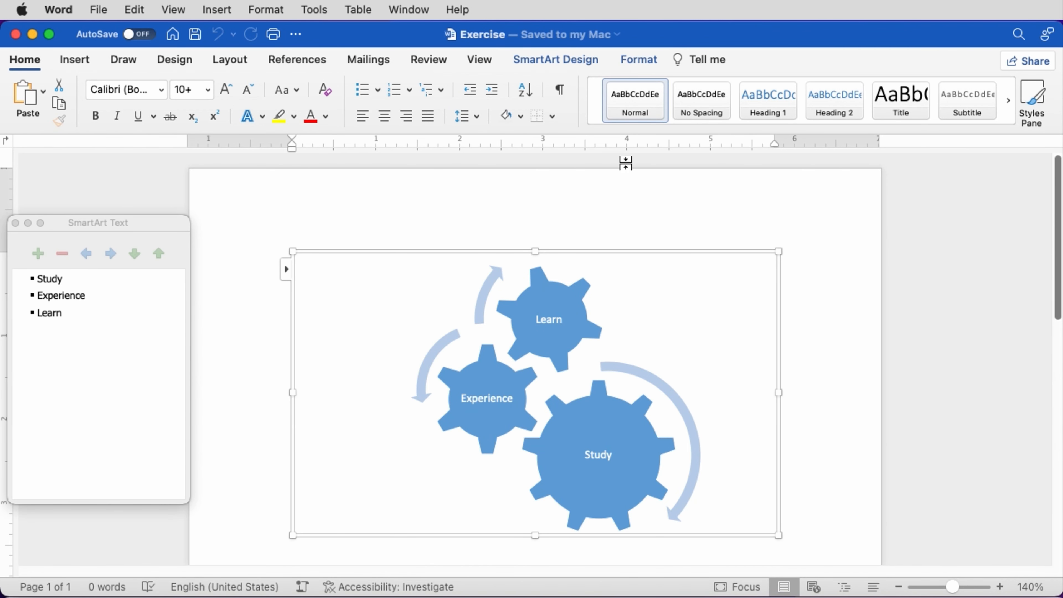
{"action": "left_click", "coordinate": [557, 58]}
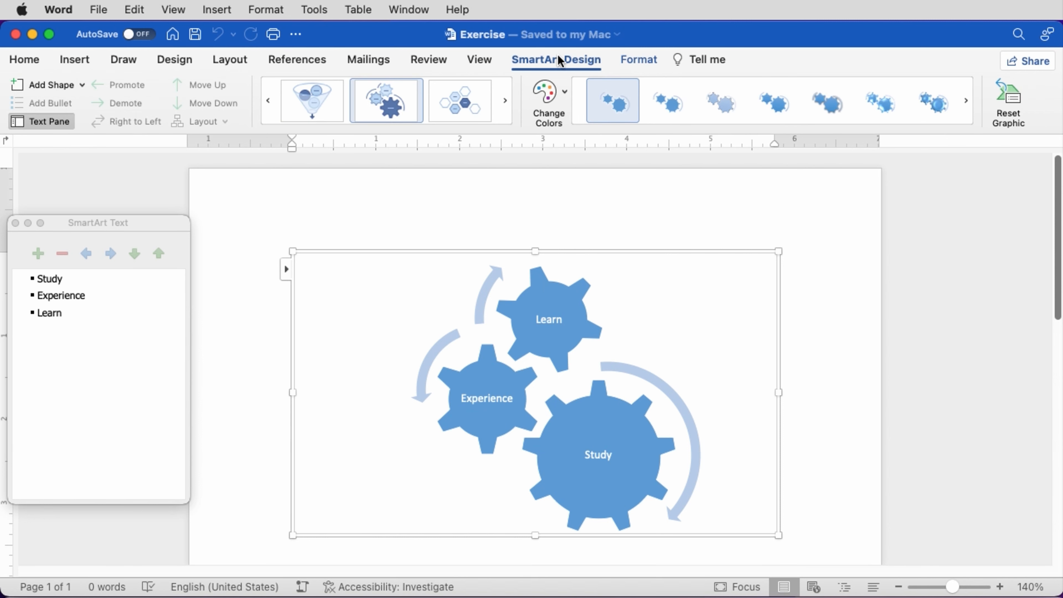
{"action": "mouse_move", "coordinate": [379, 105]}
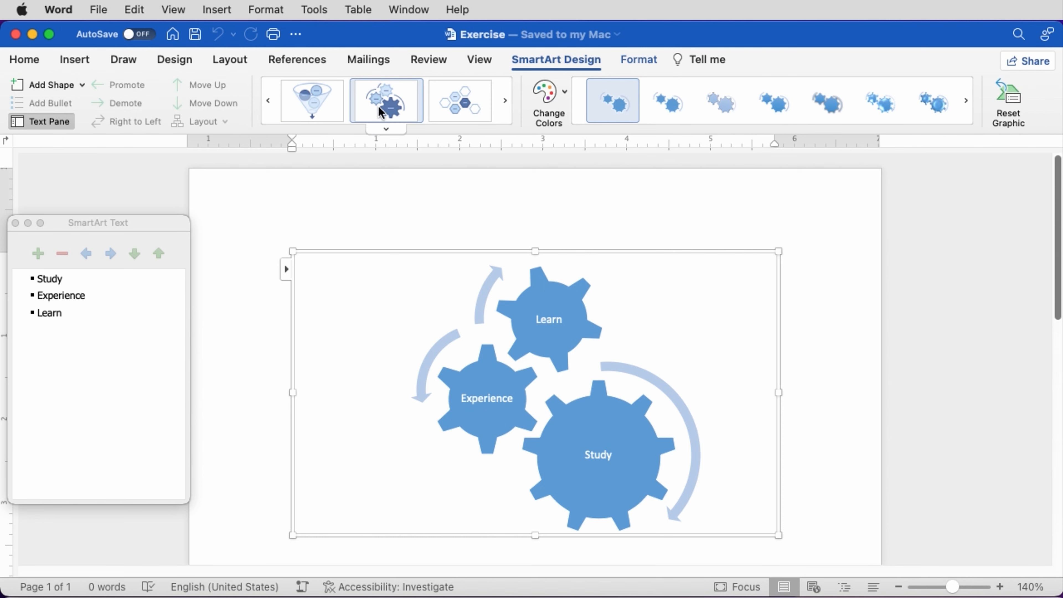
{"action": "left_click", "coordinate": [379, 130]}
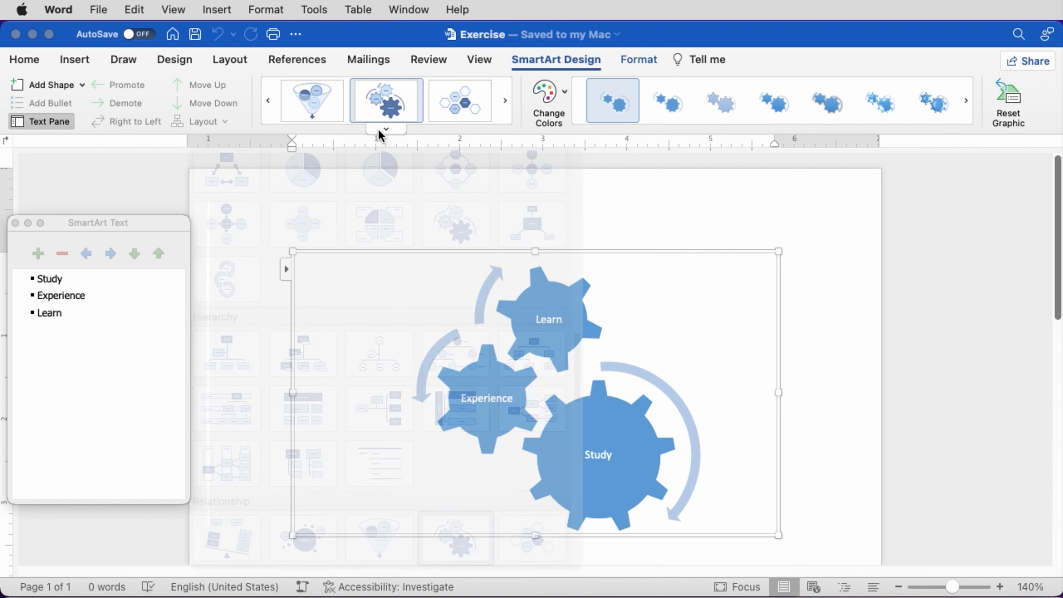
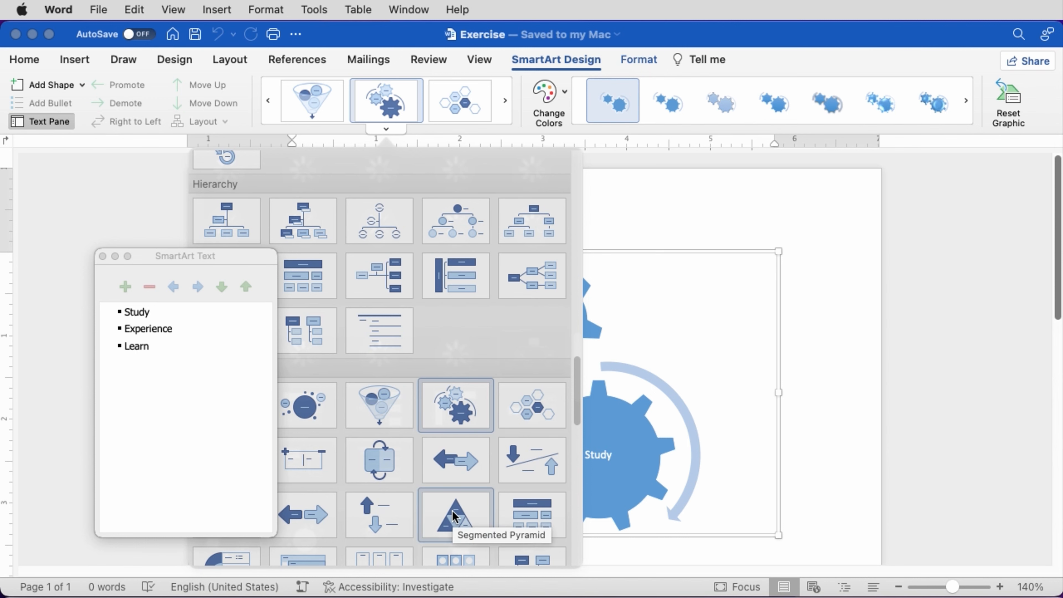
{"action": "left_click", "coordinate": [454, 517]}
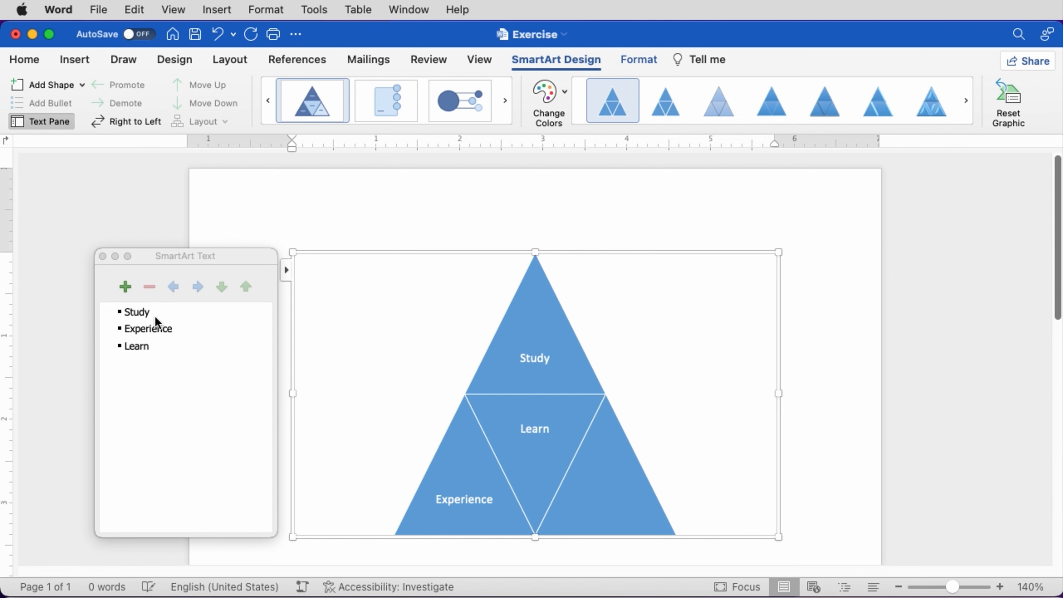
- Delete the texts Study, Experience and Learn from the pyramid SmartArt, leaving its bullets empty, and save the document
{"action": "left_click", "coordinate": [134, 312]}
{"action": "double_click", "coordinate": [137, 312]}
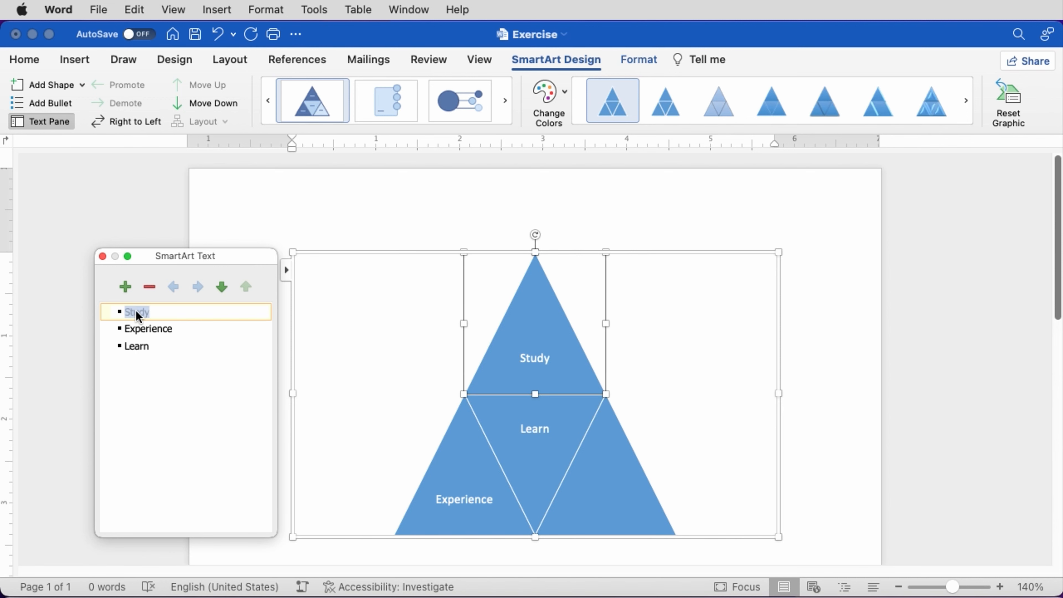
{"action": "key", "text": "BackSpace"}
{"action": "left_click", "coordinate": [138, 328]}
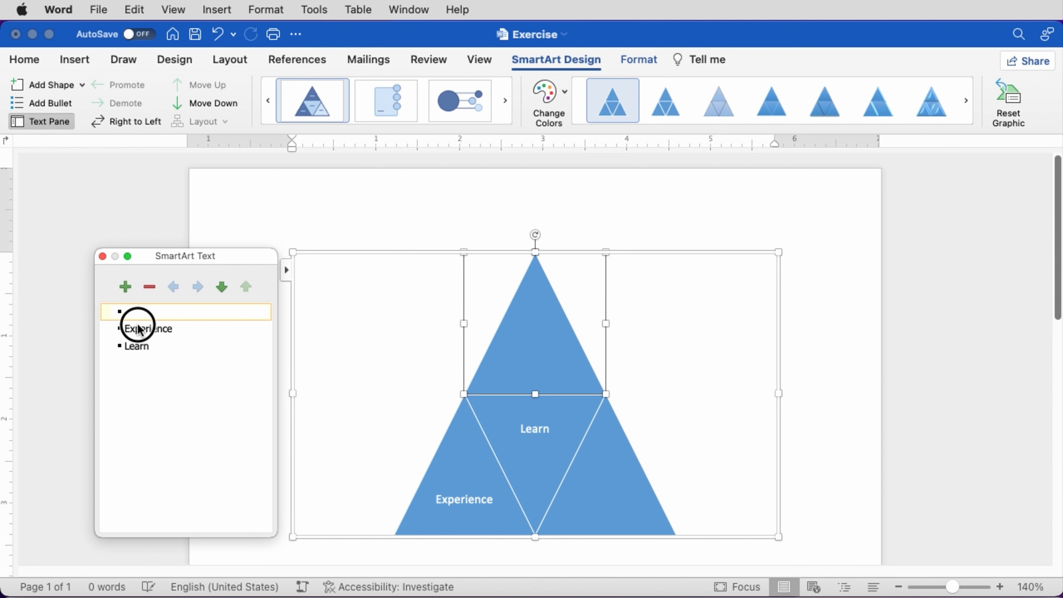
{"action": "left_click", "coordinate": [138, 328]}
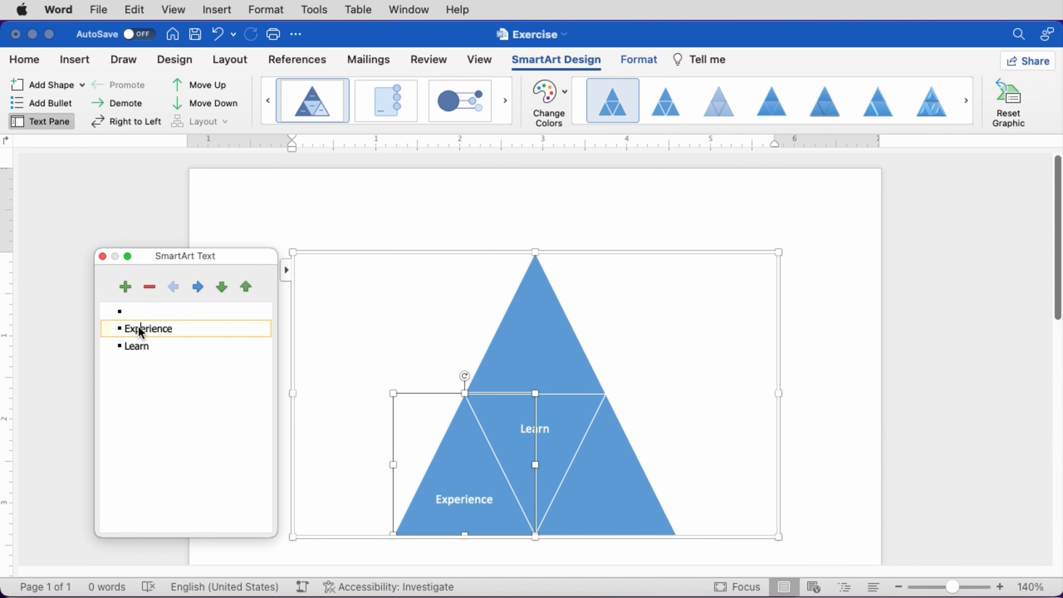
{"action": "double_click", "coordinate": [138, 328]}
{"action": "key", "text": "BackSpace"}
{"action": "left_click", "coordinate": [139, 348]}
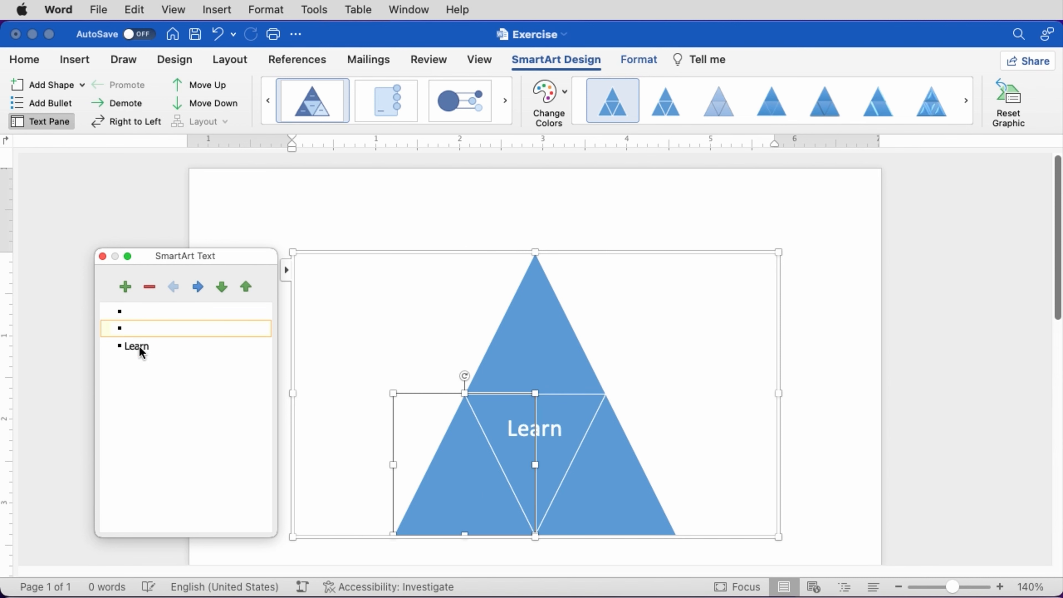
{"action": "double_click", "coordinate": [140, 348]}
{"action": "key", "text": "BackSpace"}
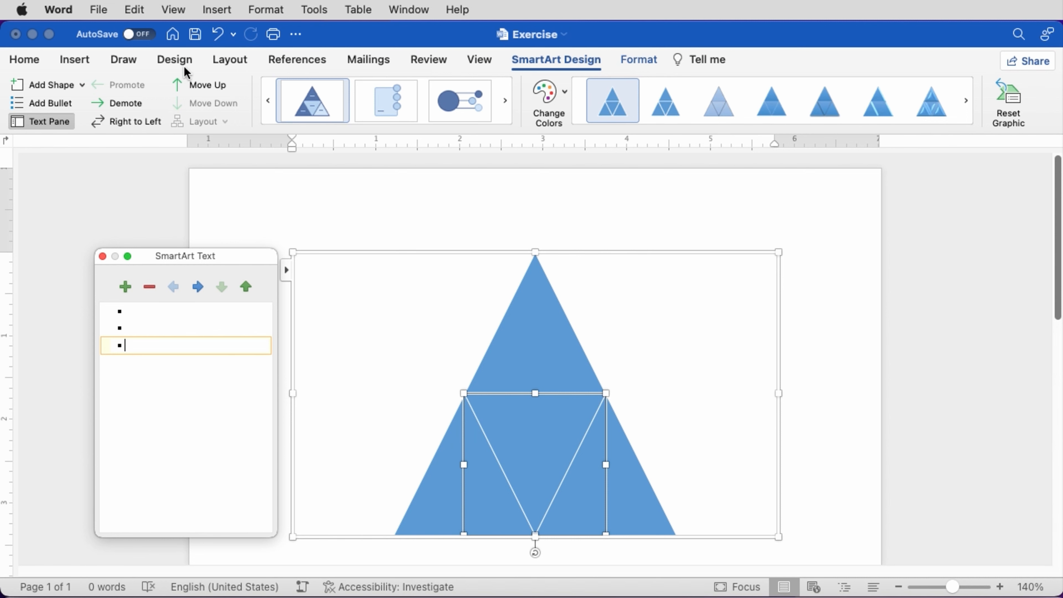
{"action": "left_click", "coordinate": [197, 40]}
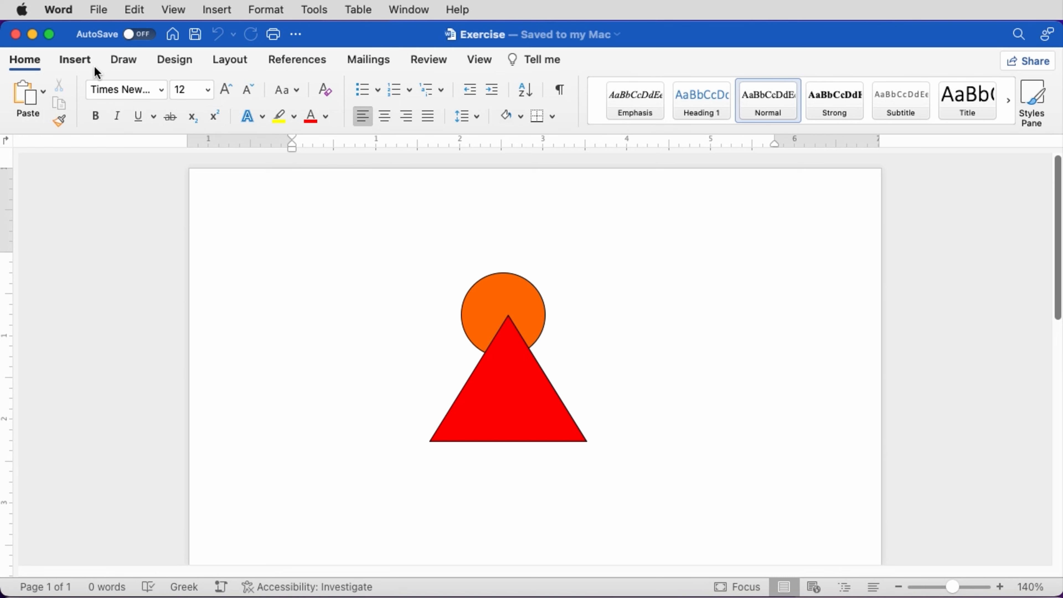
- Draw a square of about 1.52" per side over the orange circle and red triangle using the Rectangle shape
{"action": "left_click", "coordinate": [77, 62]}
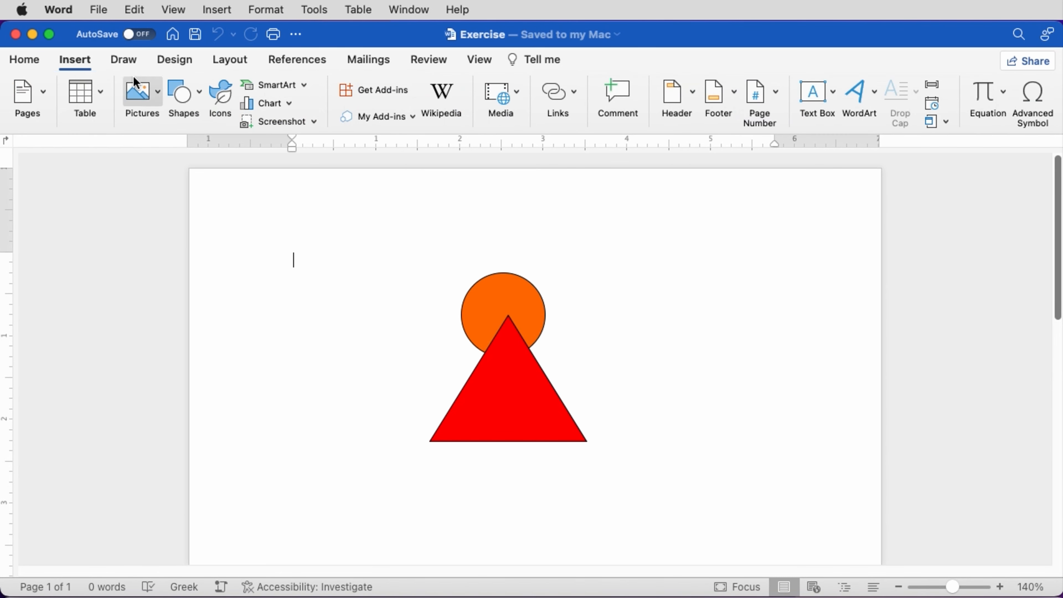
{"action": "left_click", "coordinate": [195, 100]}
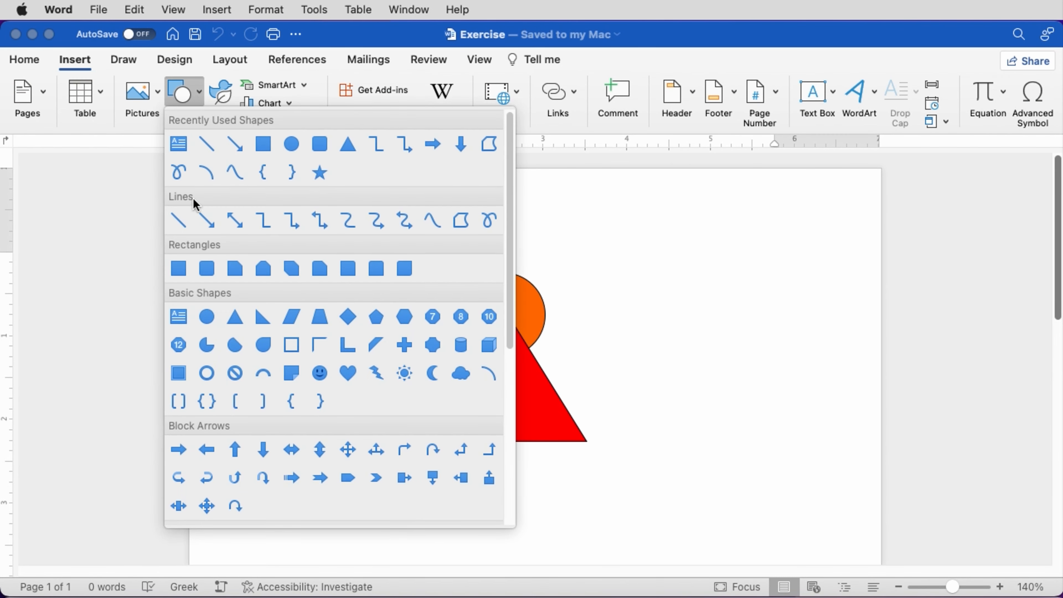
{"action": "left_click", "coordinate": [182, 275]}
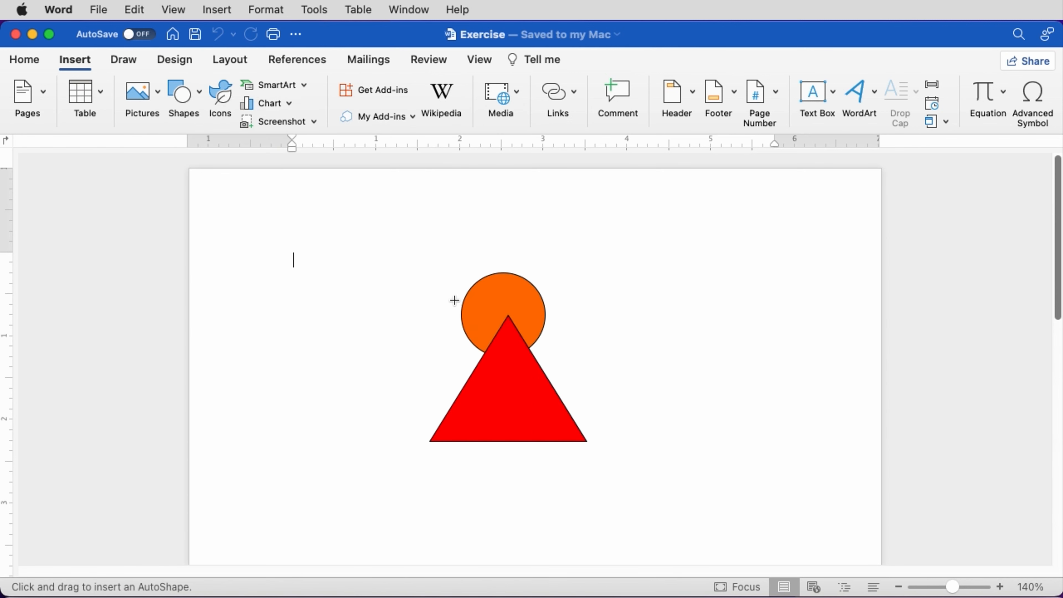
{"action": "left_click_drag", "start_coordinate": [441, 297], "coordinate": [569, 342]}
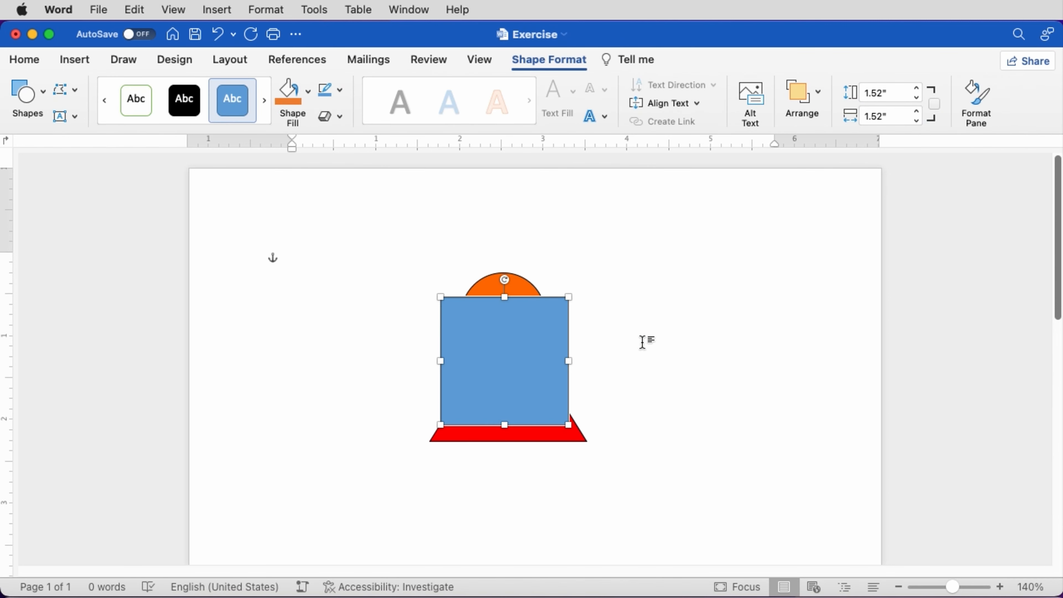
- Fill the square with standard blue and send it backward one level, behind the red triangle
{"action": "left_click", "coordinate": [306, 95]}
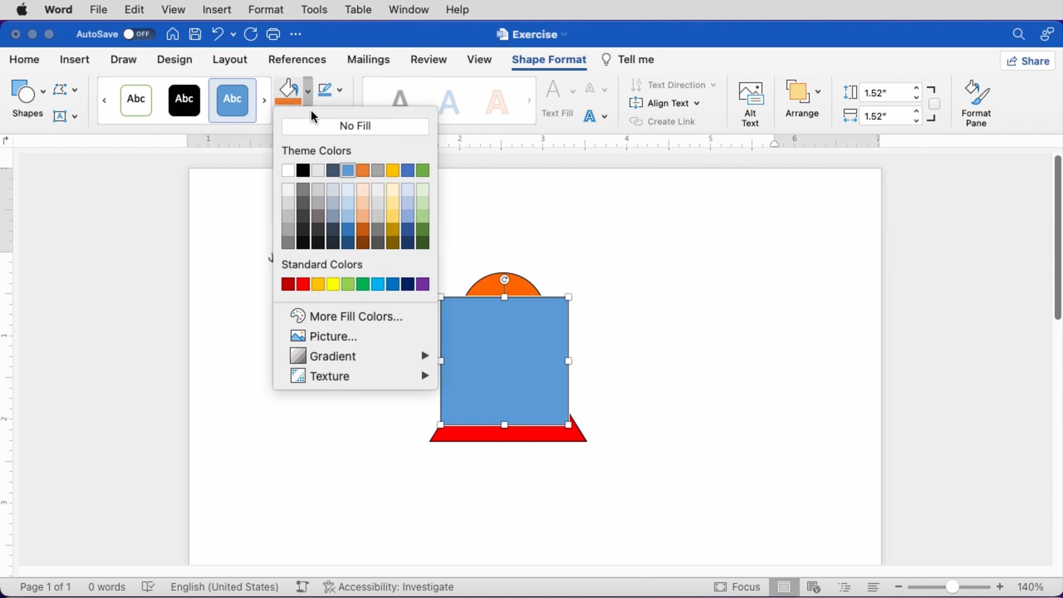
{"action": "left_click", "coordinate": [393, 285]}
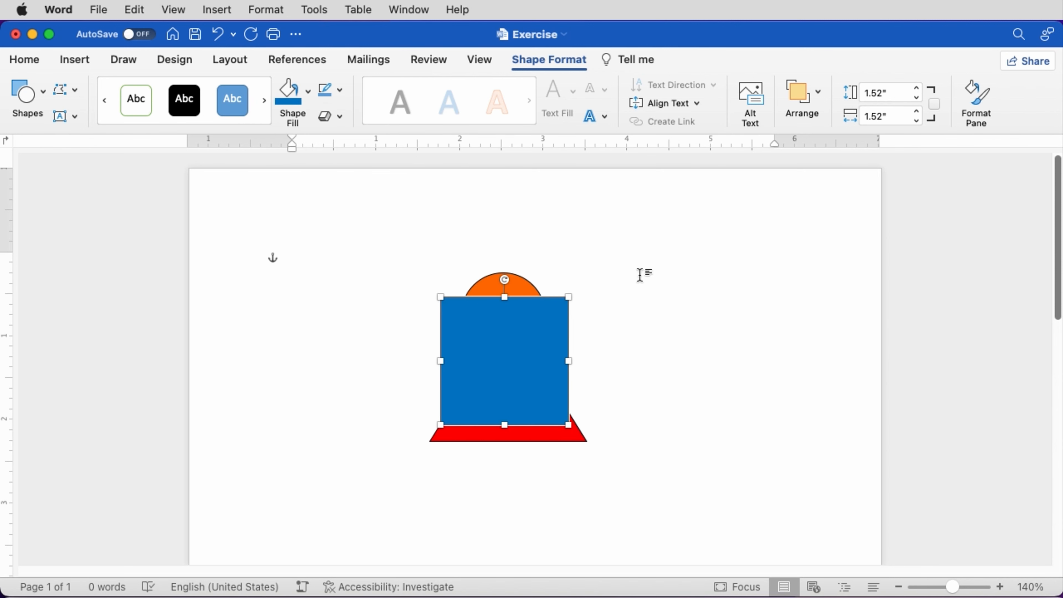
{"action": "left_click", "coordinate": [819, 101]}
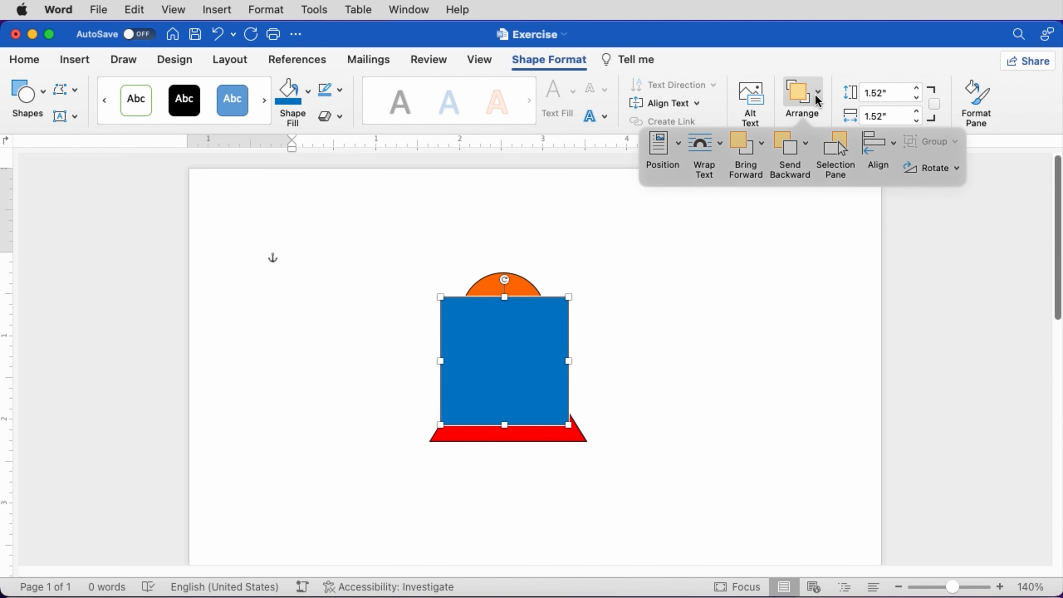
{"action": "left_click", "coordinate": [787, 157]}
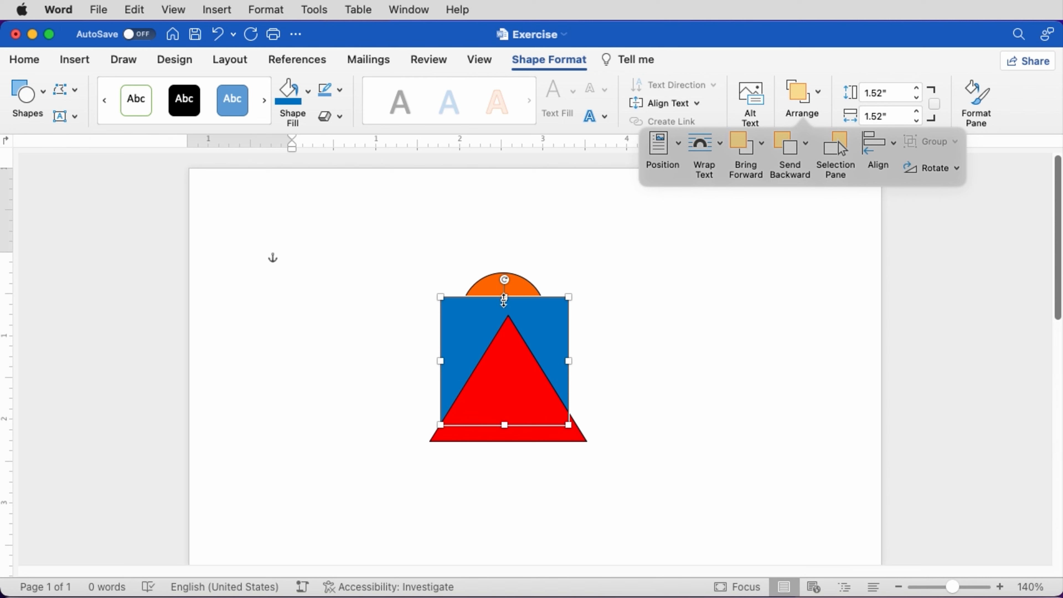
- Group the blue square, orange circle and red triangle into one object and save the document
{"action": "left_click", "coordinate": [493, 291], "text": "shift"}
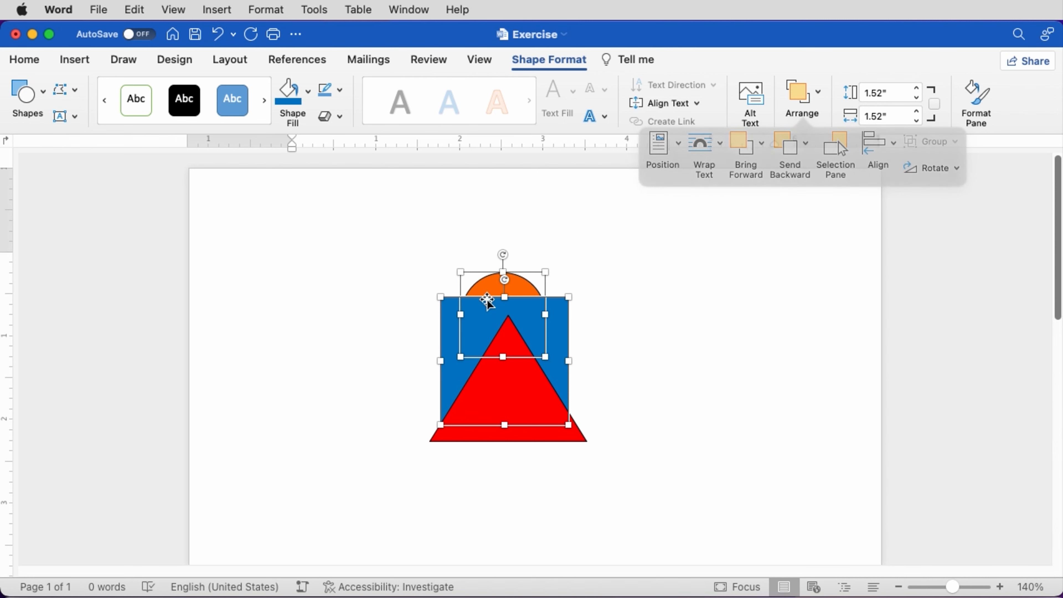
{"action": "left_click", "coordinate": [445, 440], "text": "shift"}
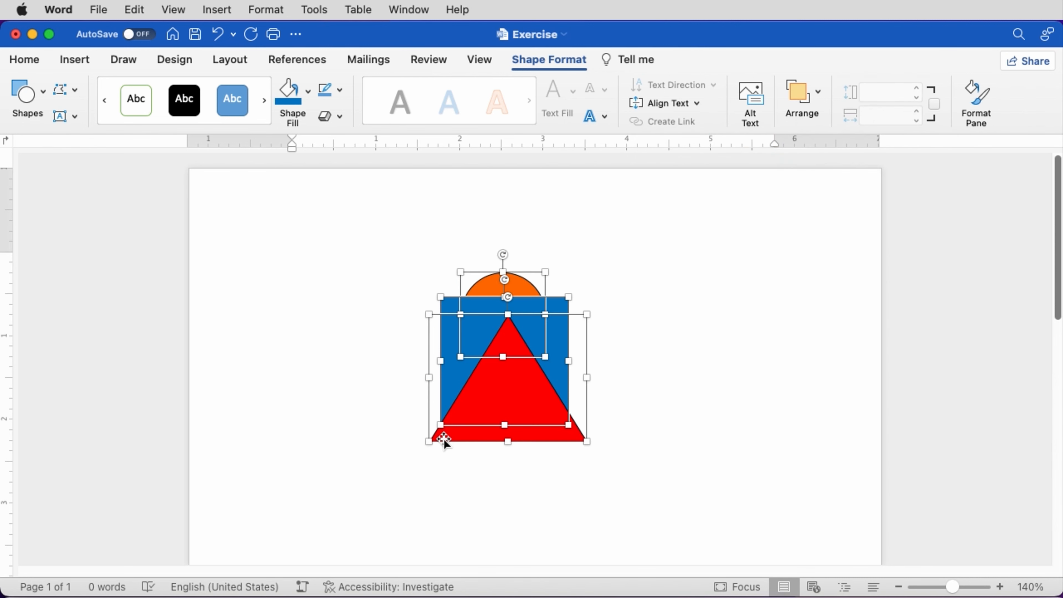
{"action": "left_click", "coordinate": [484, 339]}
{"action": "right_click", "coordinate": [486, 343]}
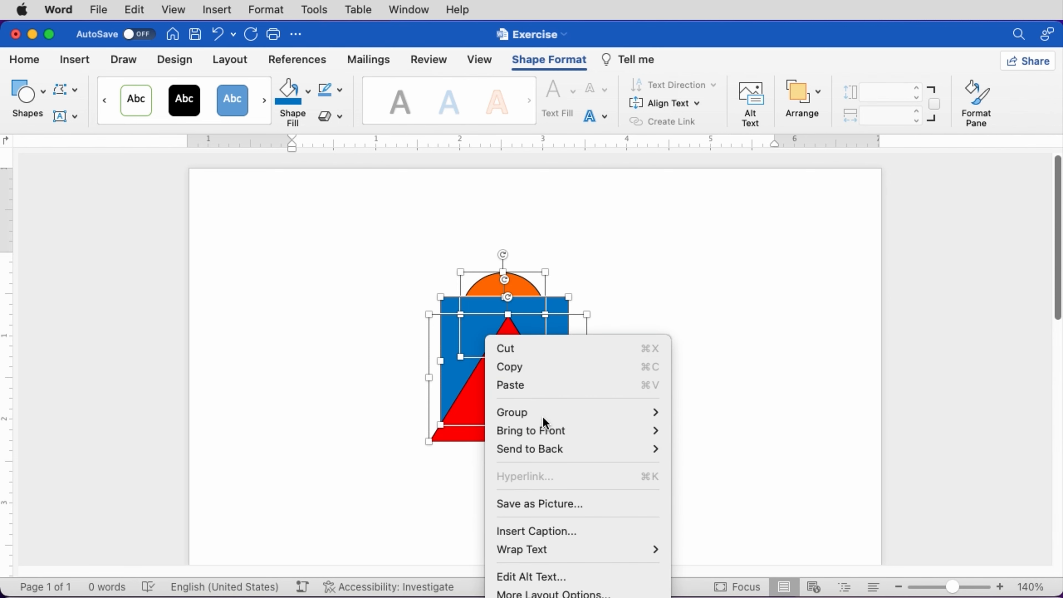
{"action": "mouse_move", "coordinate": [543, 415]}
{"action": "left_click", "coordinate": [687, 415]}
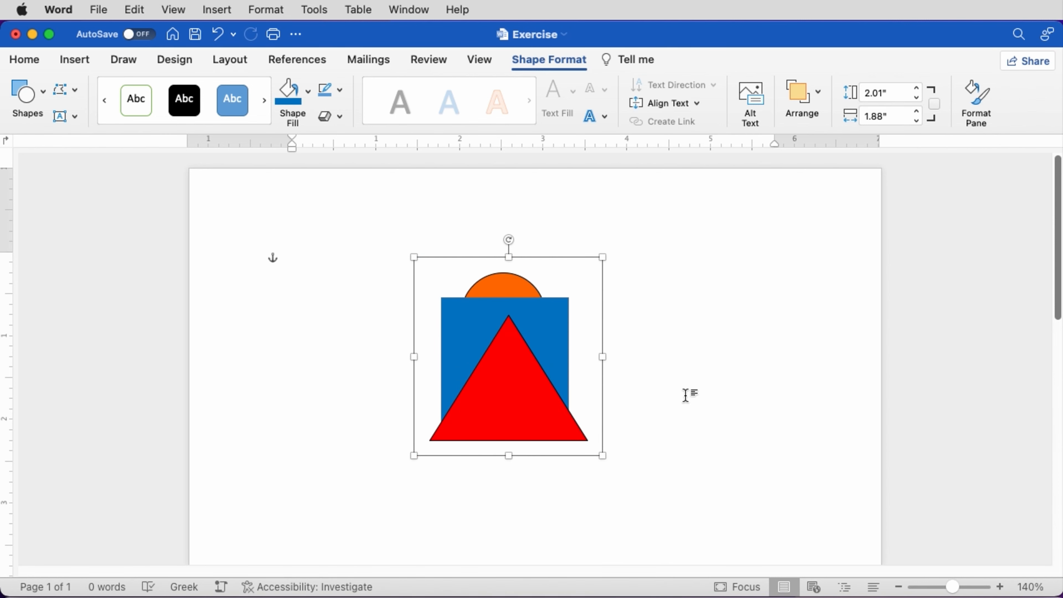
{"action": "left_click", "coordinate": [196, 39]}
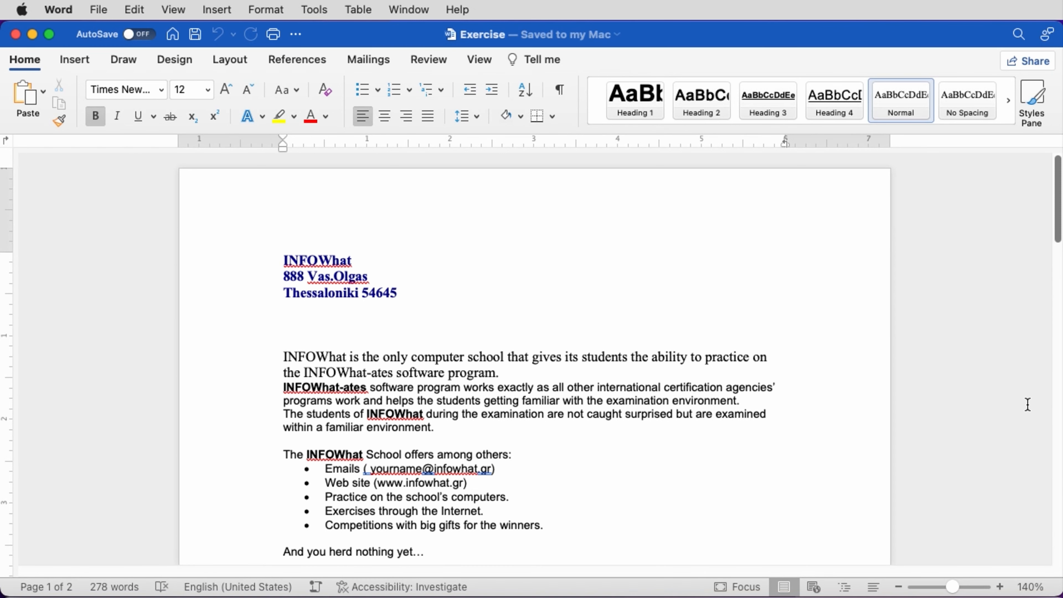
- Recolor the cert4u picture below the INFO-Junior paragraph on page 2 in grayscale
{"action": "scroll", "coordinate": [1060, 404], "scroll_direction": "down", "scroll_amount": 10}
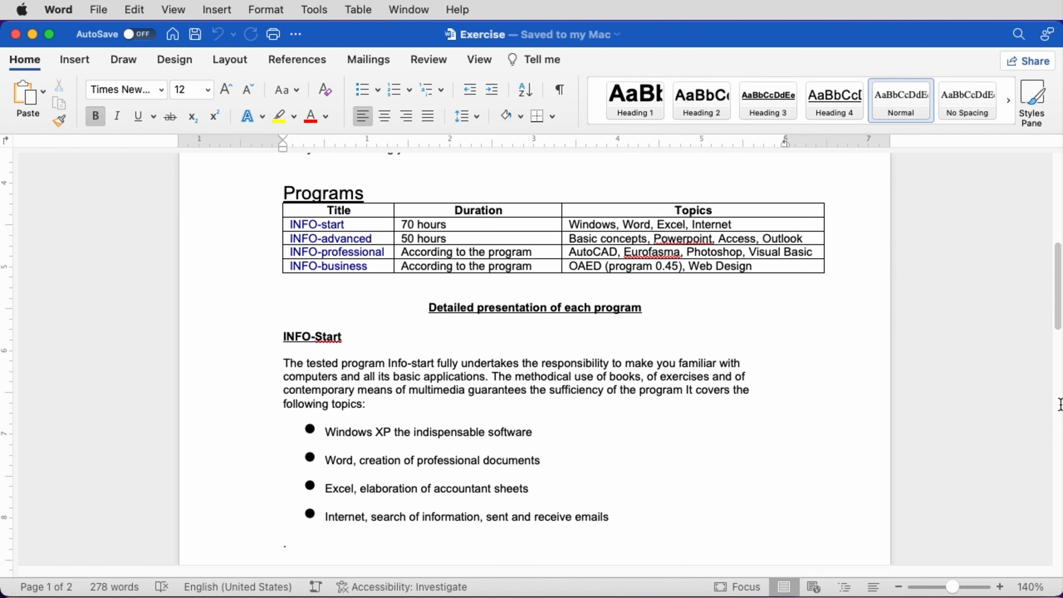
{"action": "scroll", "coordinate": [1059, 415], "scroll_direction": "down", "scroll_amount": 10}
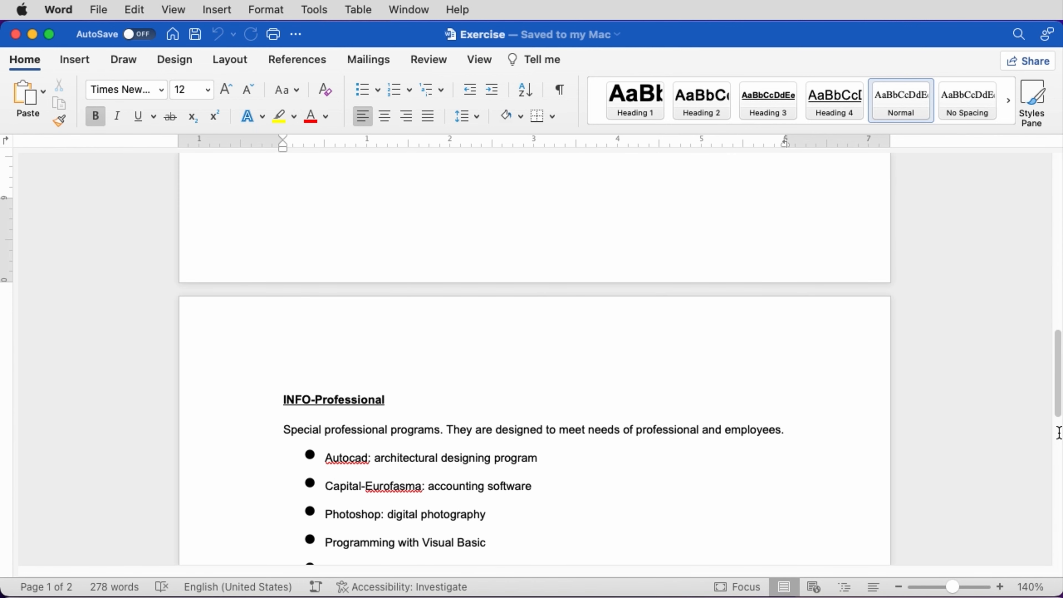
{"action": "scroll", "coordinate": [1059, 449], "scroll_direction": "down", "scroll_amount": 10}
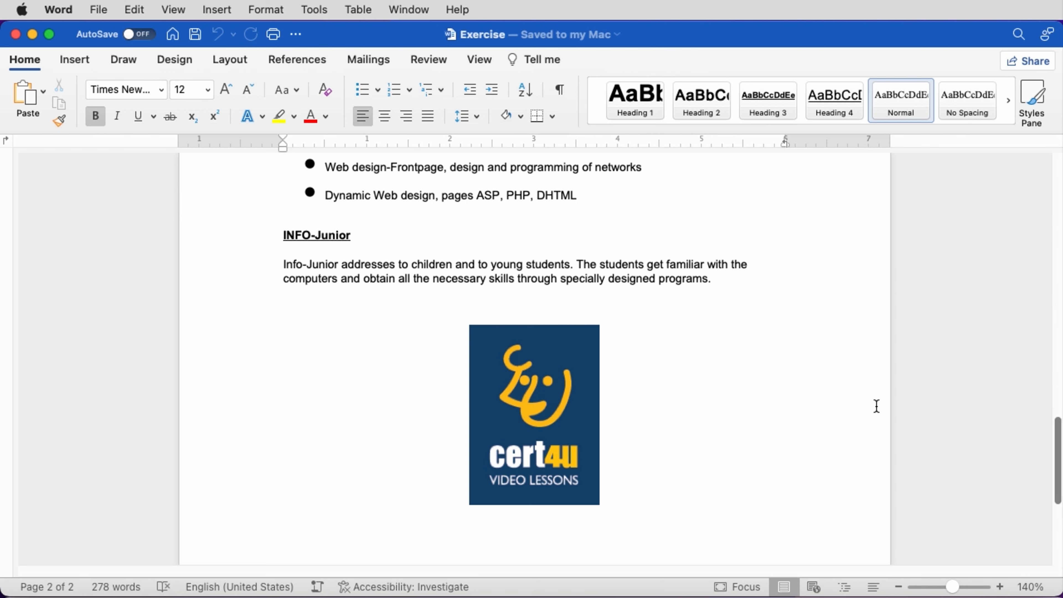
{"action": "left_click", "coordinate": [495, 338]}
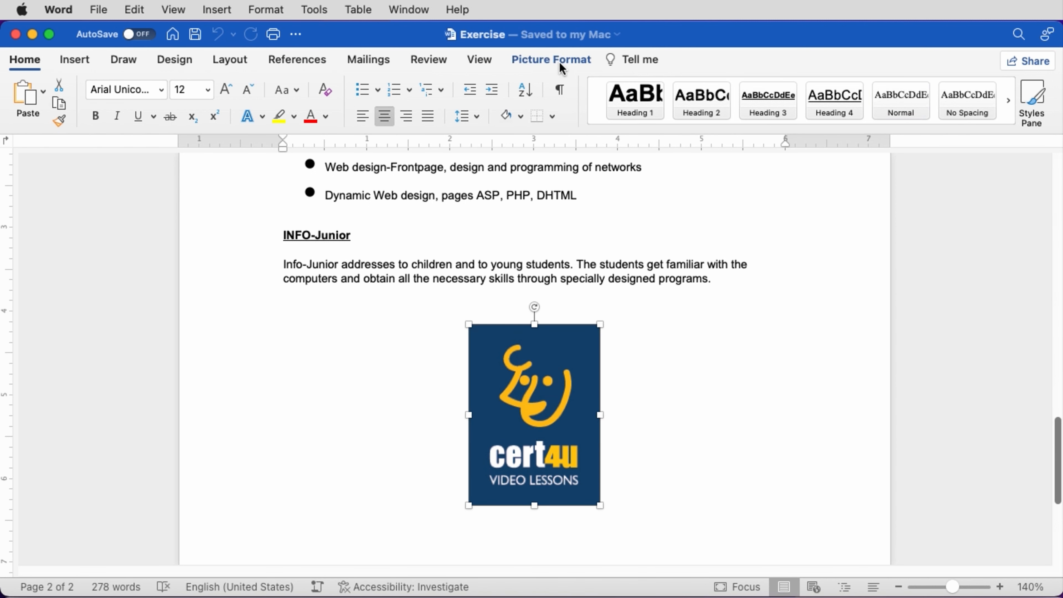
{"action": "left_click", "coordinate": [561, 61]}
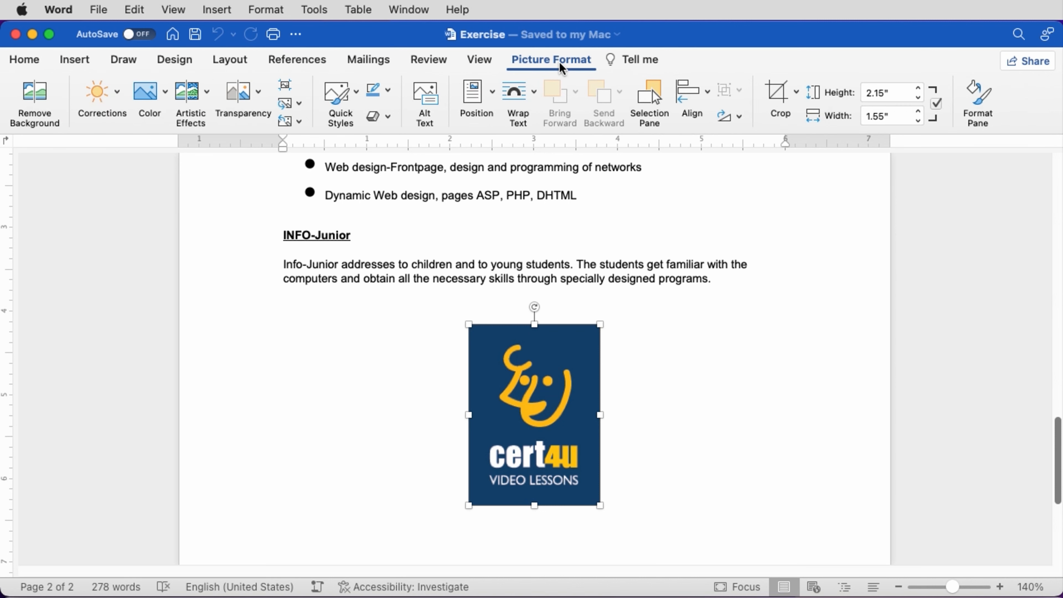
{"action": "left_click", "coordinate": [164, 101]}
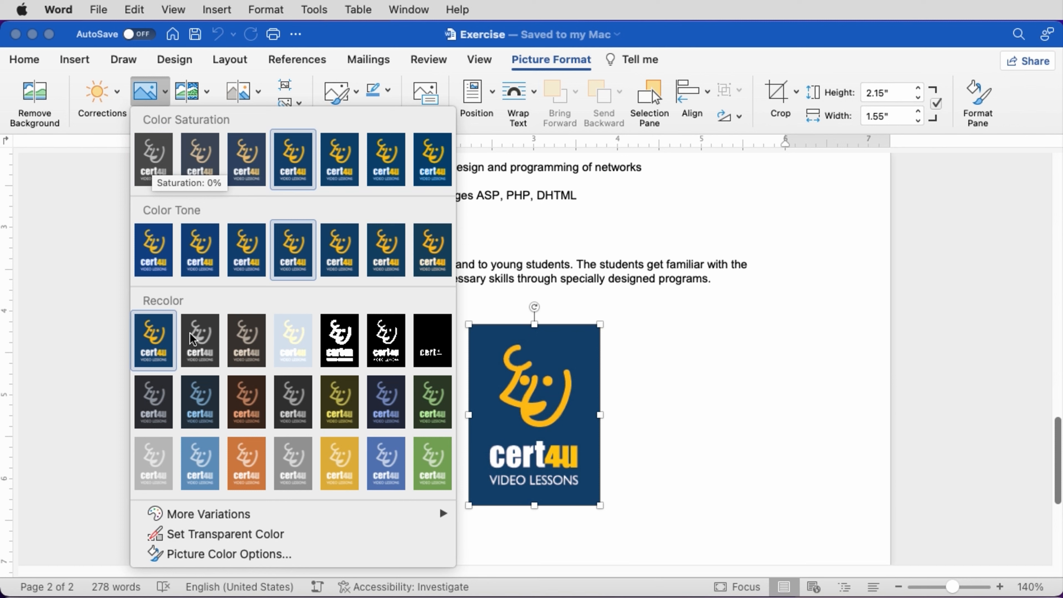
{"action": "left_click", "coordinate": [200, 350]}
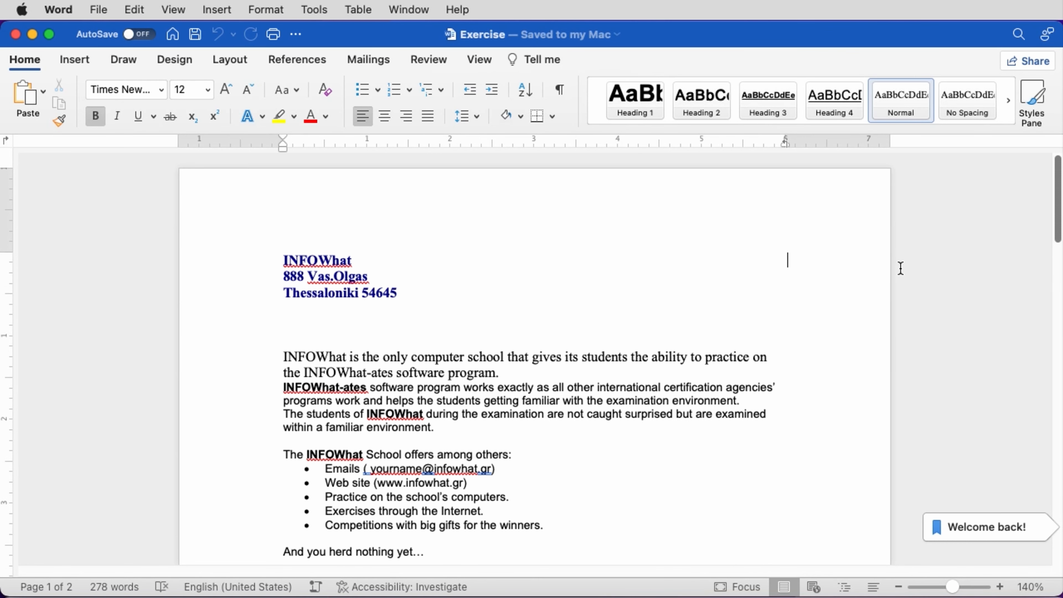
- Set the brightness of the cert4u picture below the INFO-Junior paragraph on page 2 to 77% and save the document
{"action": "left_click", "coordinate": [1058, 327]}
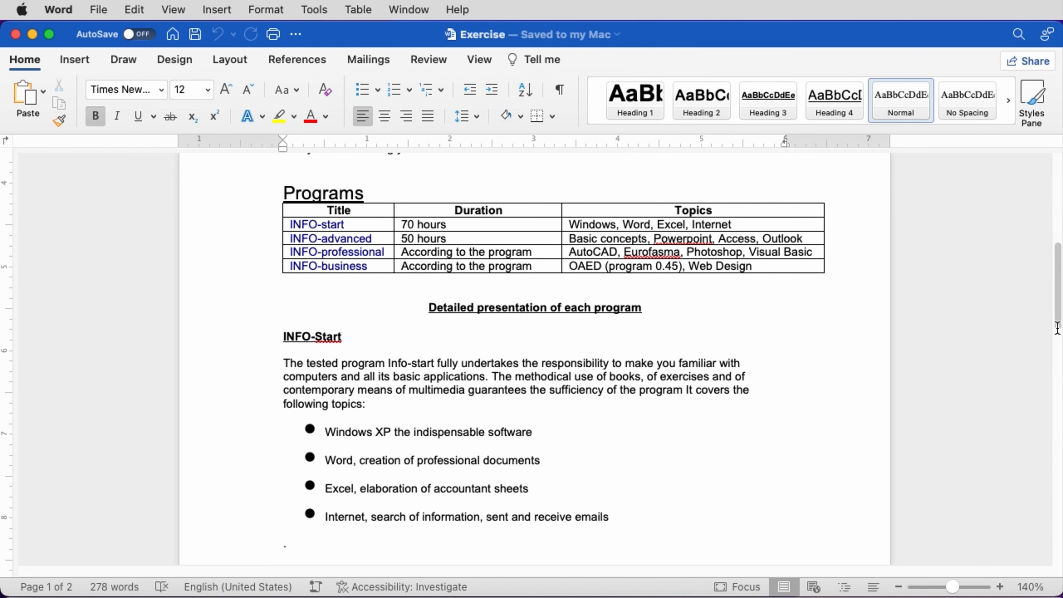
{"action": "left_click", "coordinate": [1056, 379]}
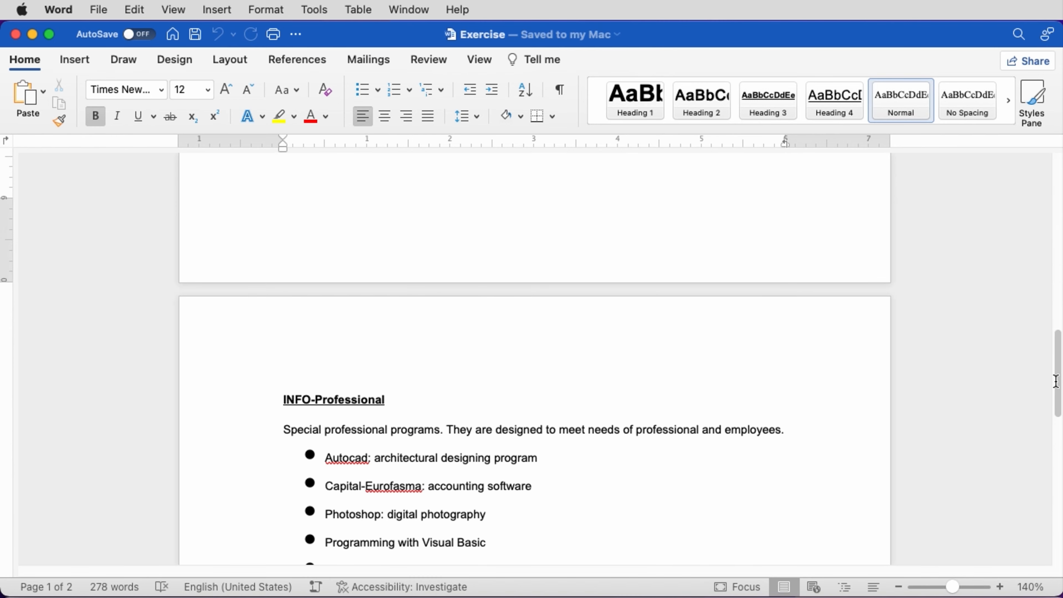
{"action": "left_click", "coordinate": [1058, 450]}
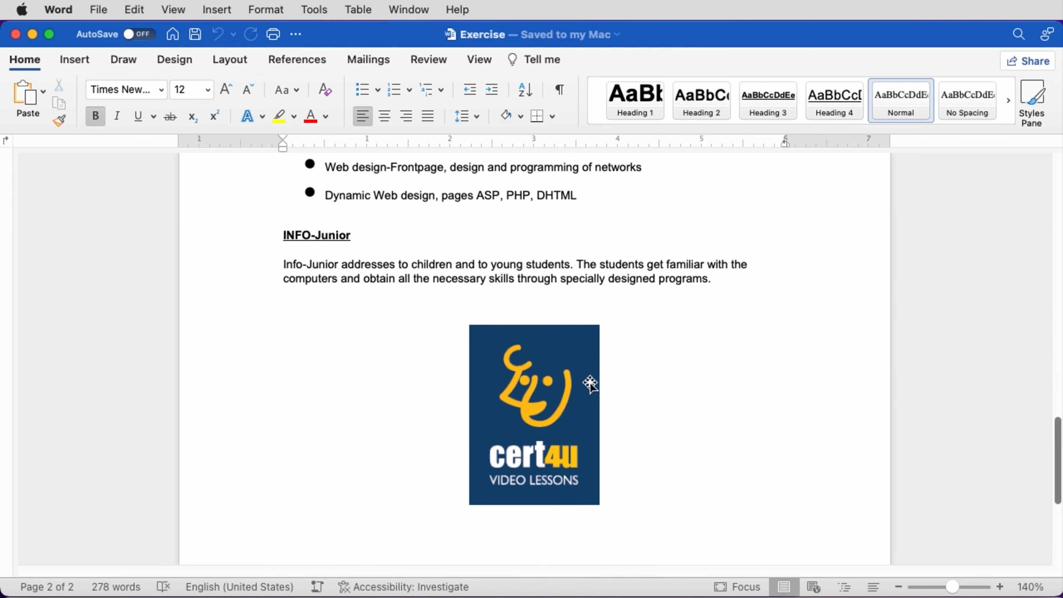
{"action": "left_click", "coordinate": [557, 377]}
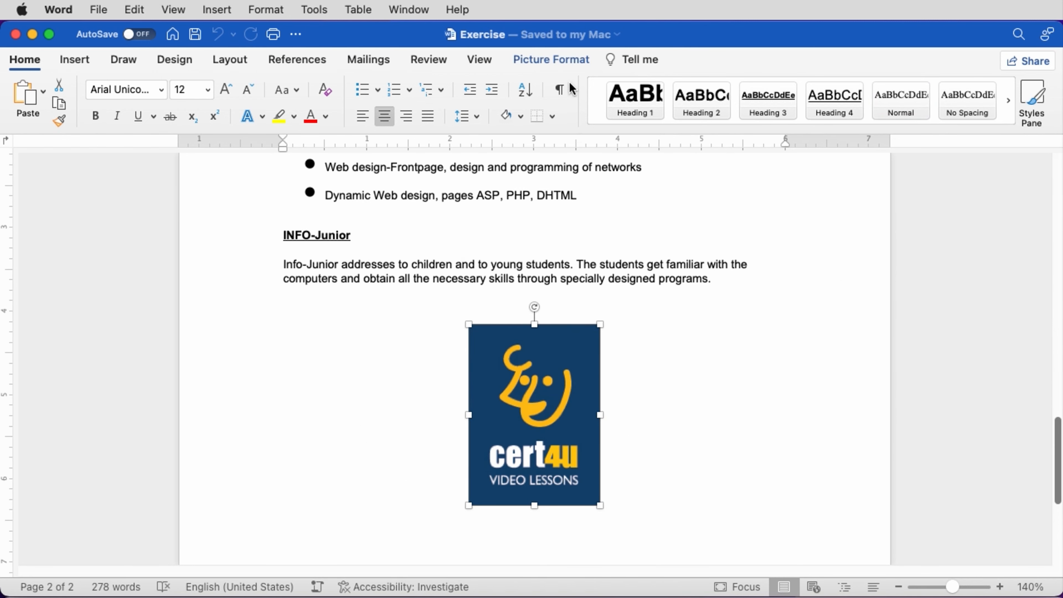
{"action": "left_click", "coordinate": [564, 63]}
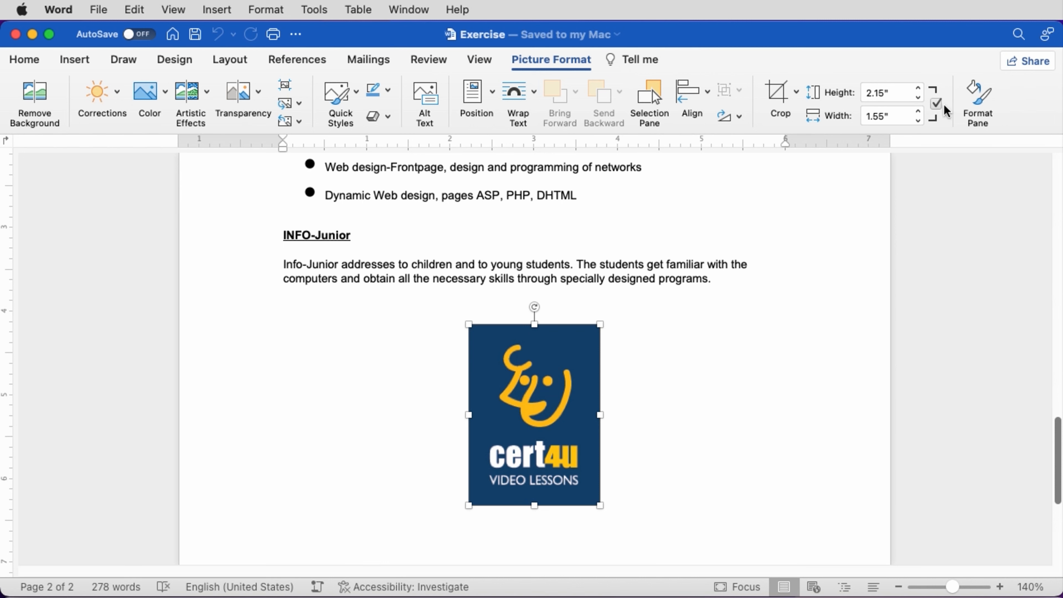
{"action": "left_click", "coordinate": [976, 108]}
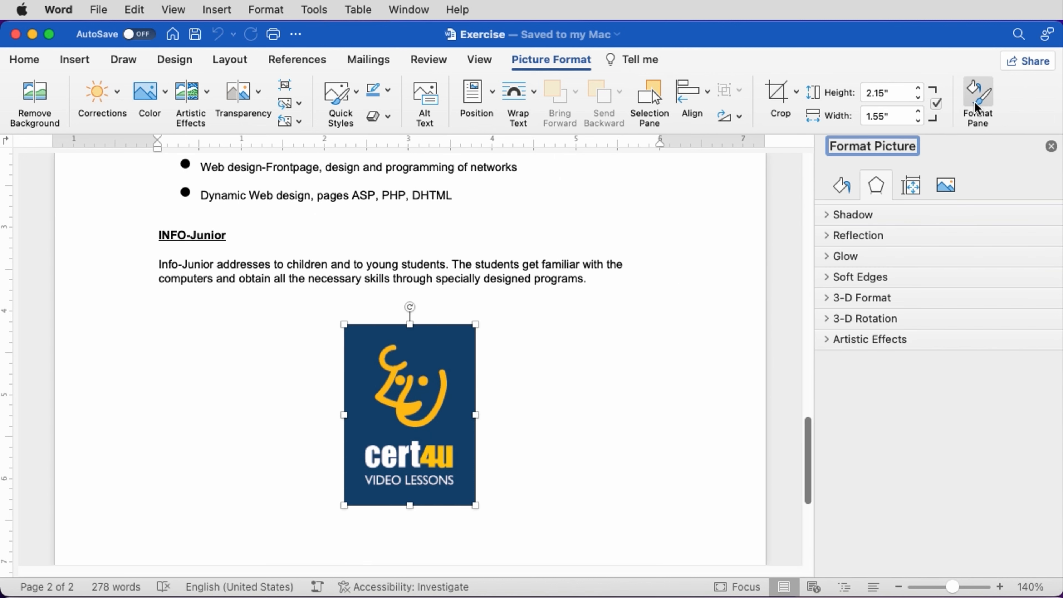
{"action": "left_click", "coordinate": [947, 187]}
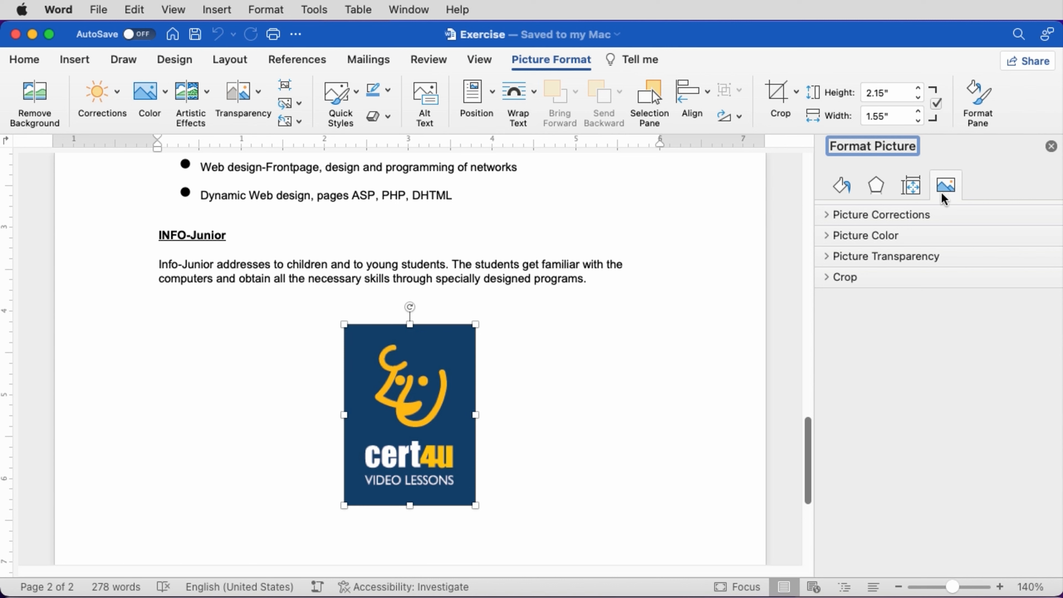
{"action": "left_click", "coordinate": [827, 217]}
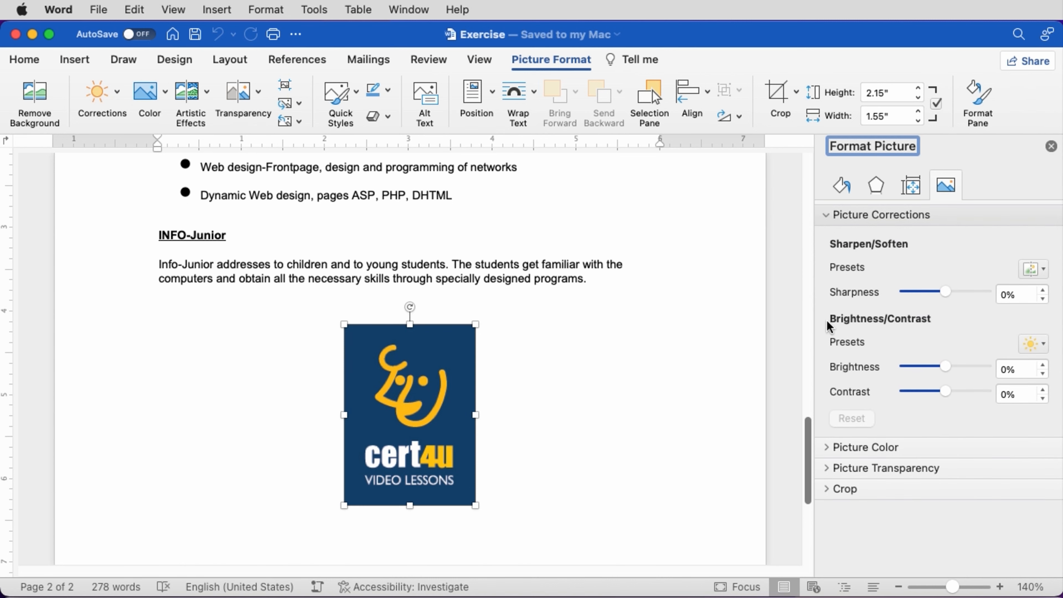
{"action": "double_click", "coordinate": [1022, 369]}
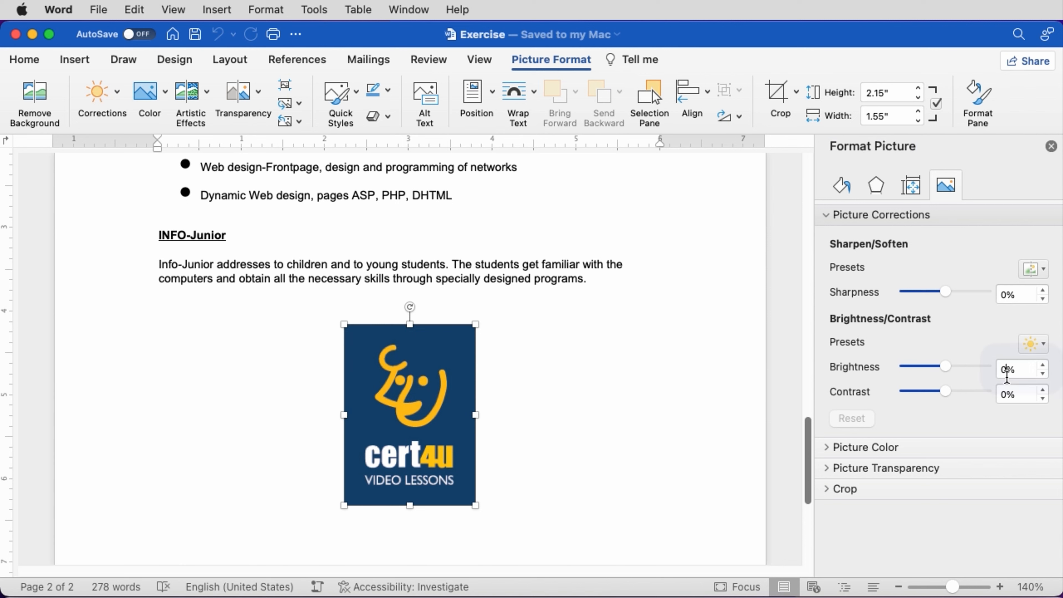
{"action": "key", "text": "BackSpace"}
{"action": "type", "text": "77"}
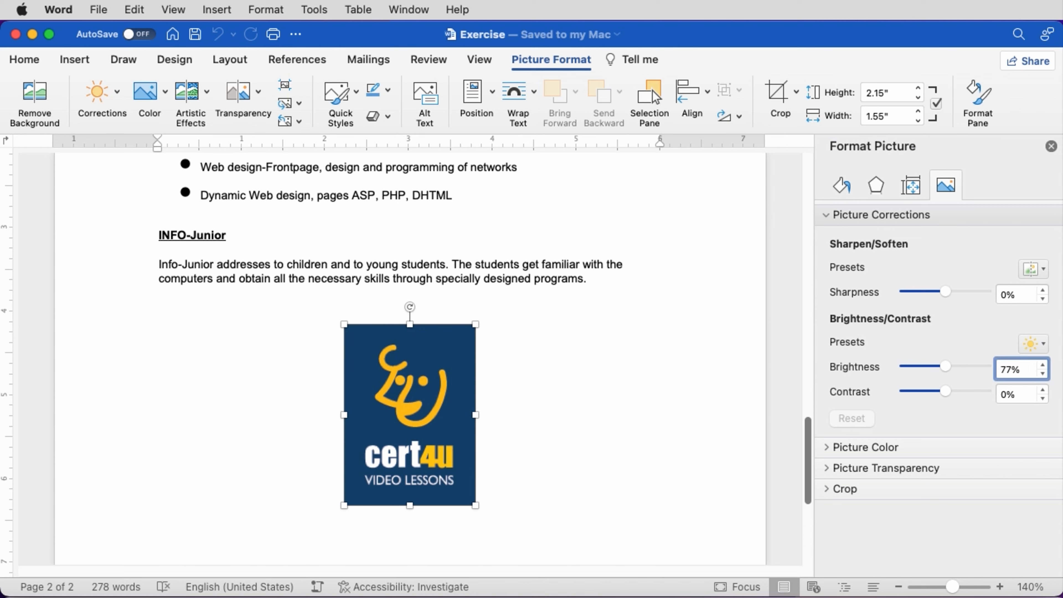
{"action": "key", "text": "Return"}
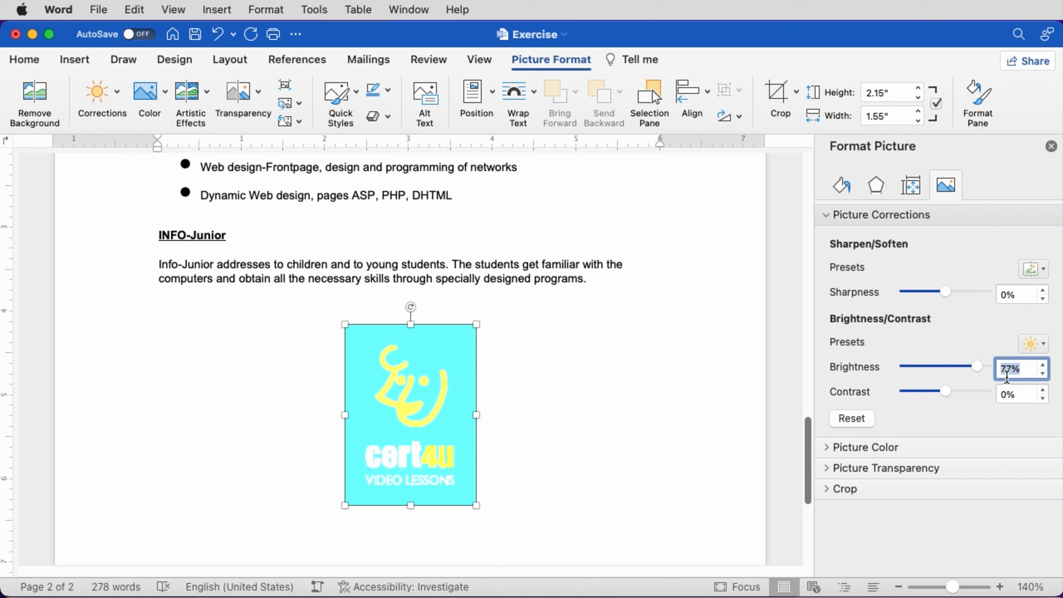
{"action": "left_click", "coordinate": [196, 38]}
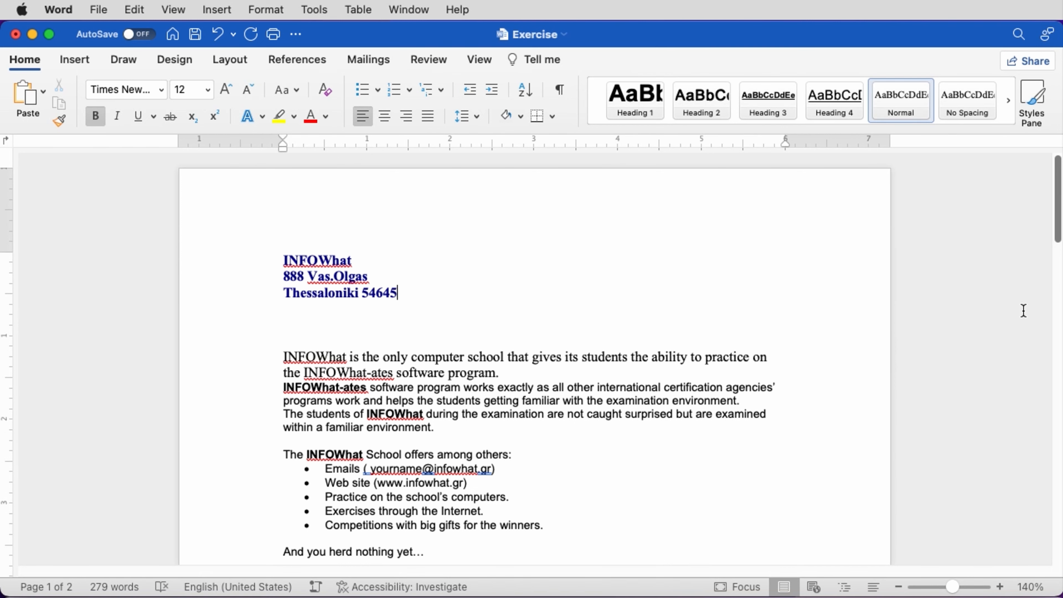
- Reset the formatting and size of the cert4u picture below the INFO-Junior paragraph on page 2 and save the document
{"action": "left_click", "coordinate": [1058, 395]}
{"action": "left_click", "coordinate": [1057, 395]}
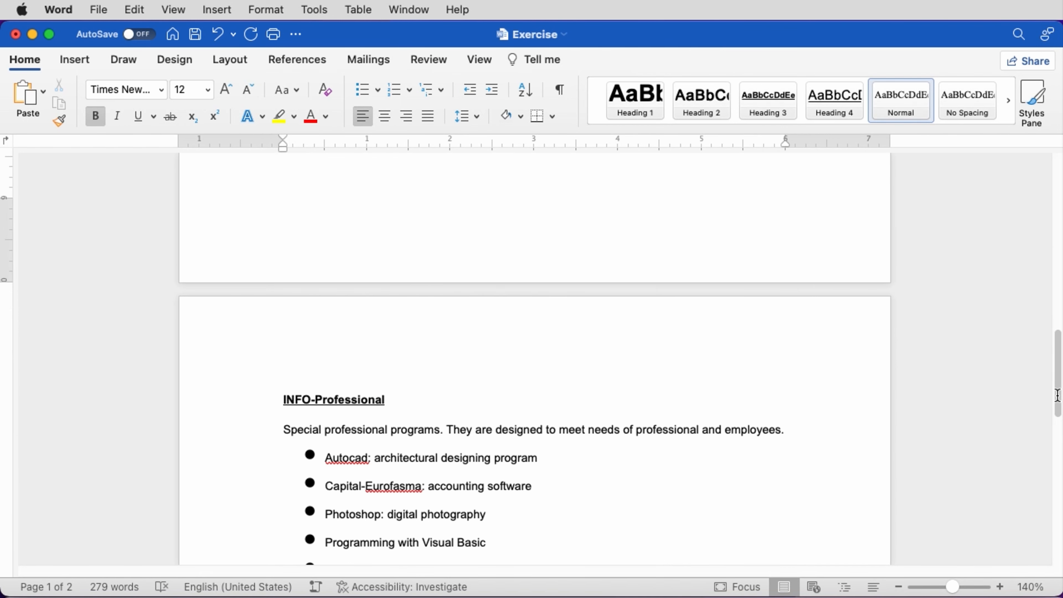
{"action": "left_click", "coordinate": [1058, 469]}
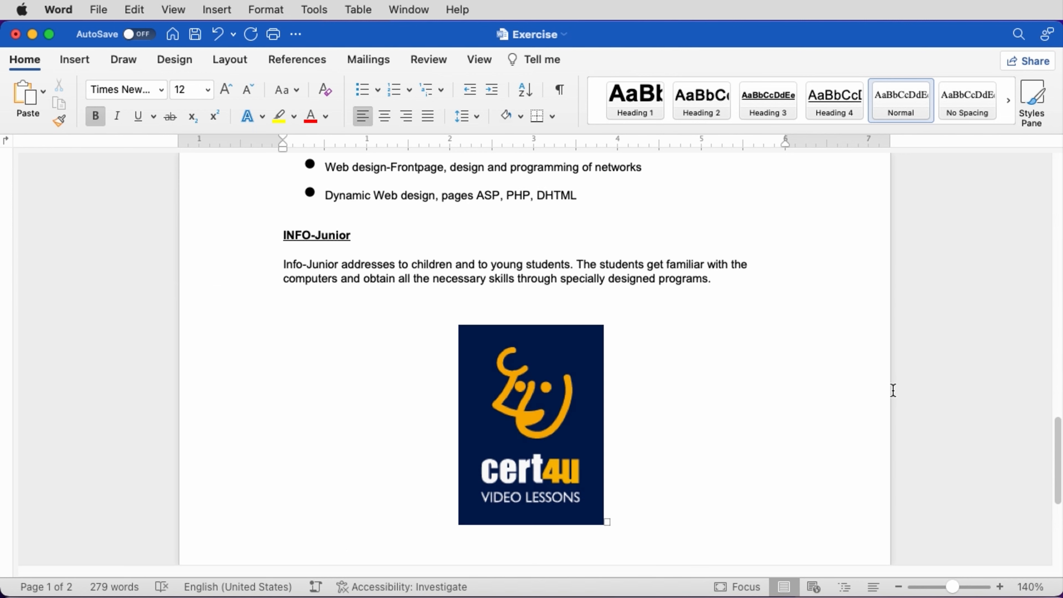
{"action": "left_click", "coordinate": [541, 376]}
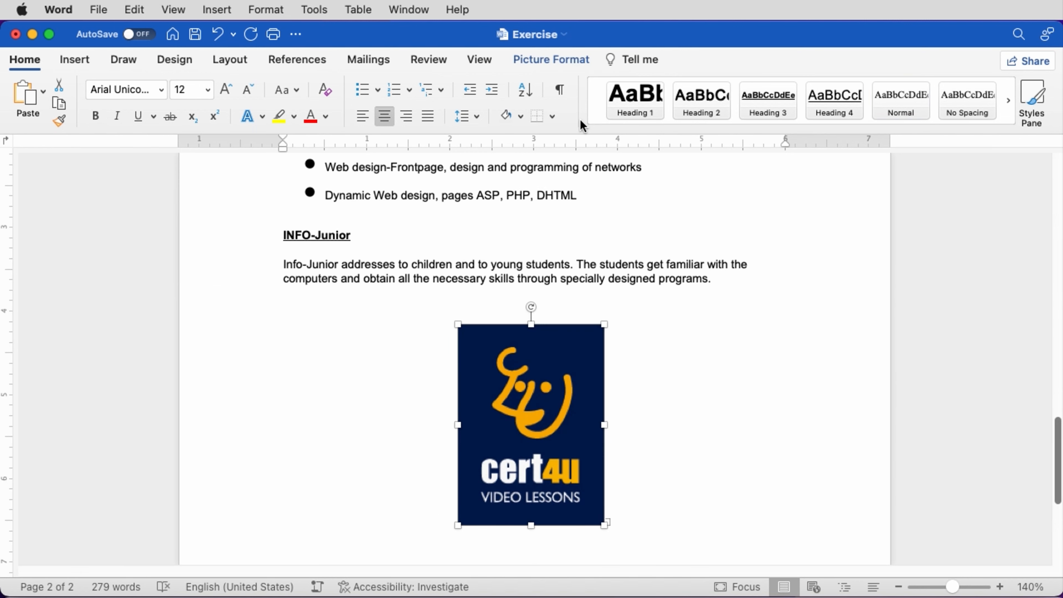
{"action": "left_click", "coordinate": [571, 66]}
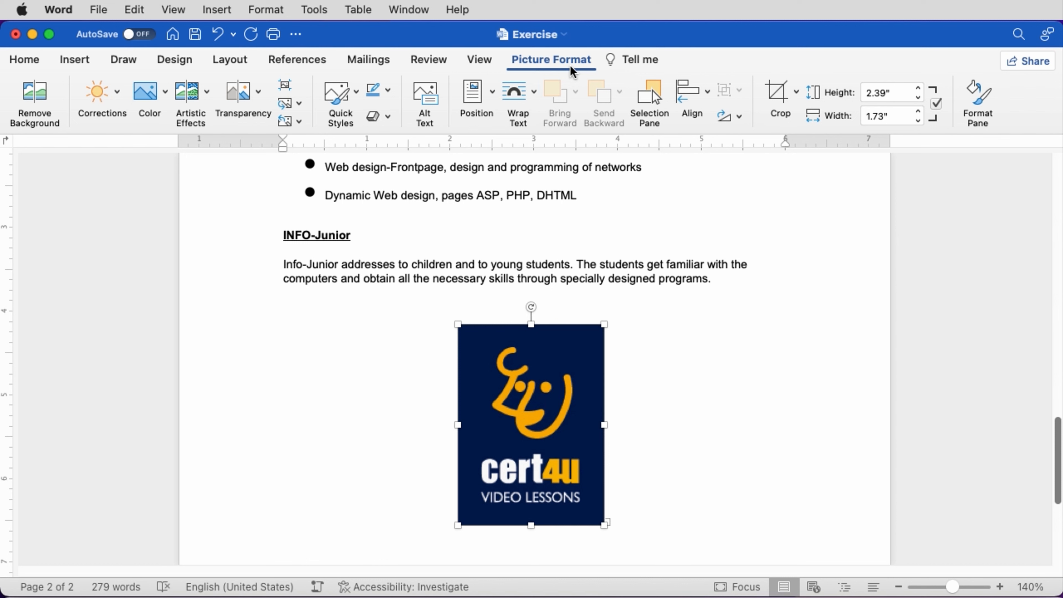
{"action": "left_click", "coordinate": [299, 122]}
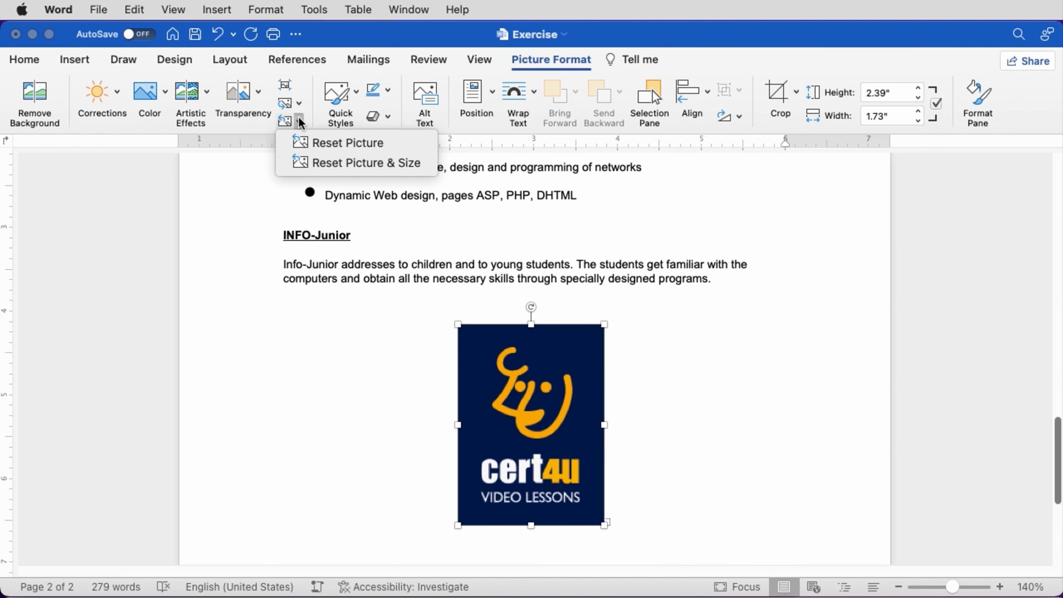
{"action": "left_click", "coordinate": [316, 146]}
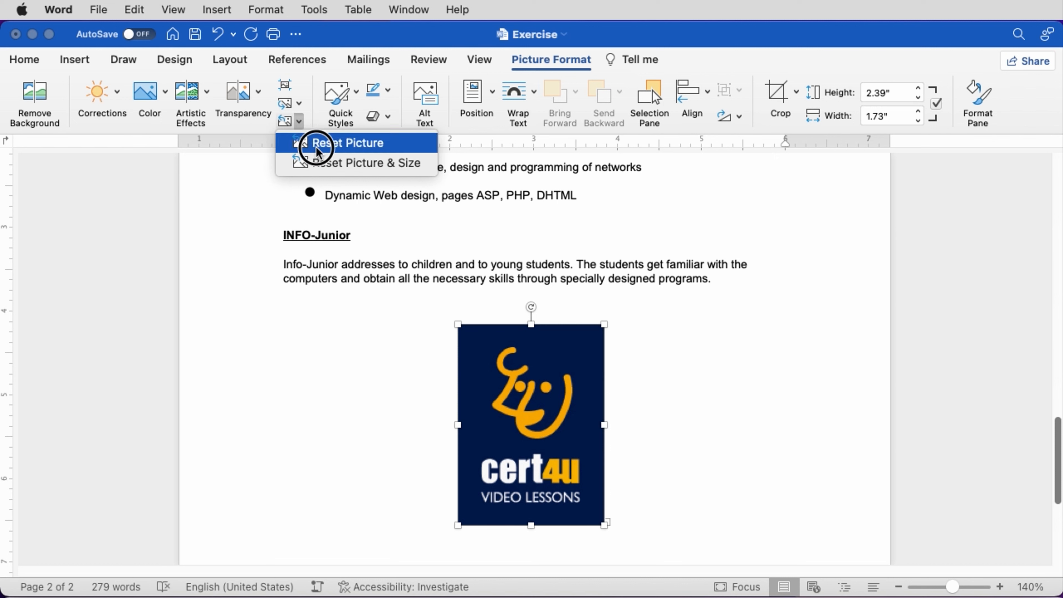
{"action": "left_click", "coordinate": [327, 166]}
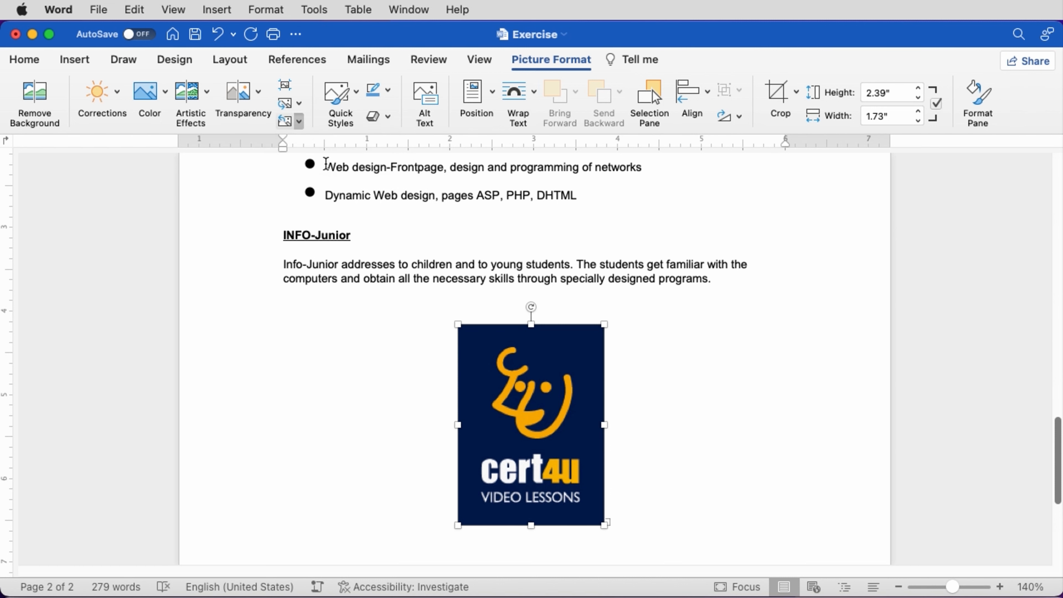
{"action": "left_click", "coordinate": [327, 165]}
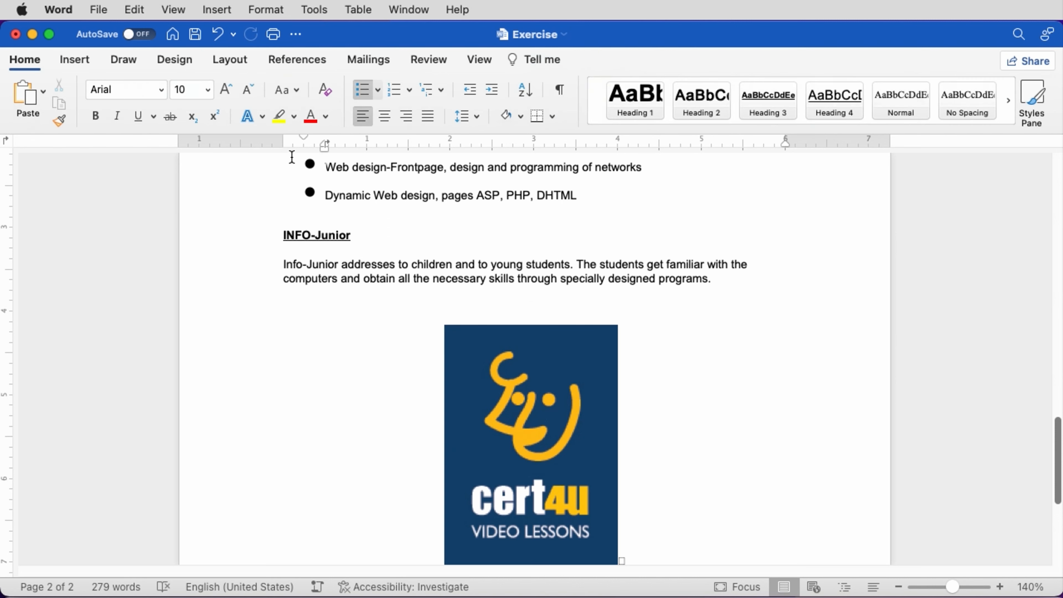
{"action": "left_click", "coordinate": [194, 35]}
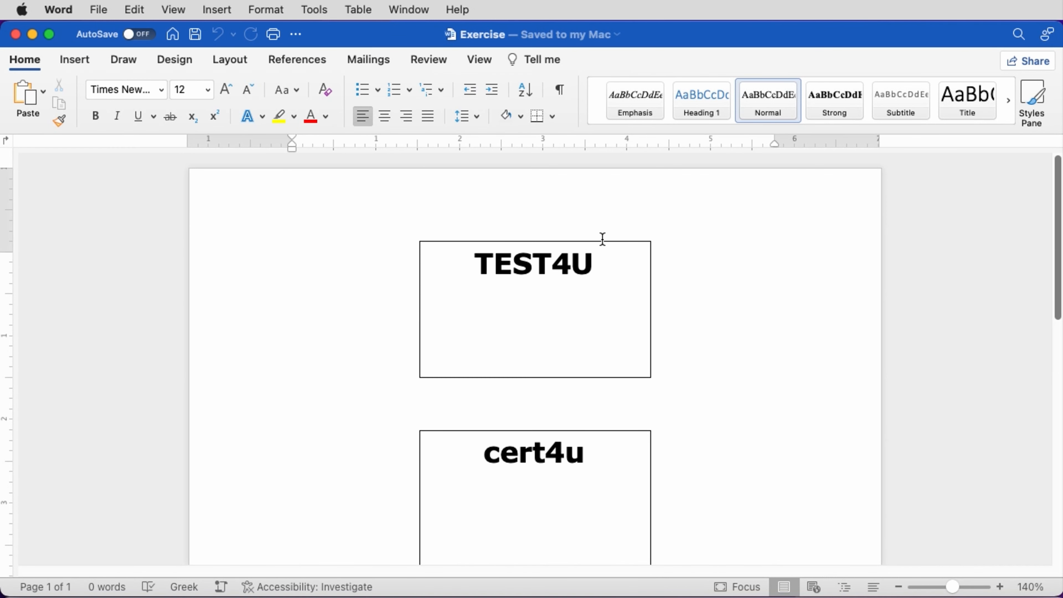
- Rotate all text in the TEST4U text box by 270° and save the document
{"action": "left_click", "coordinate": [610, 242]}
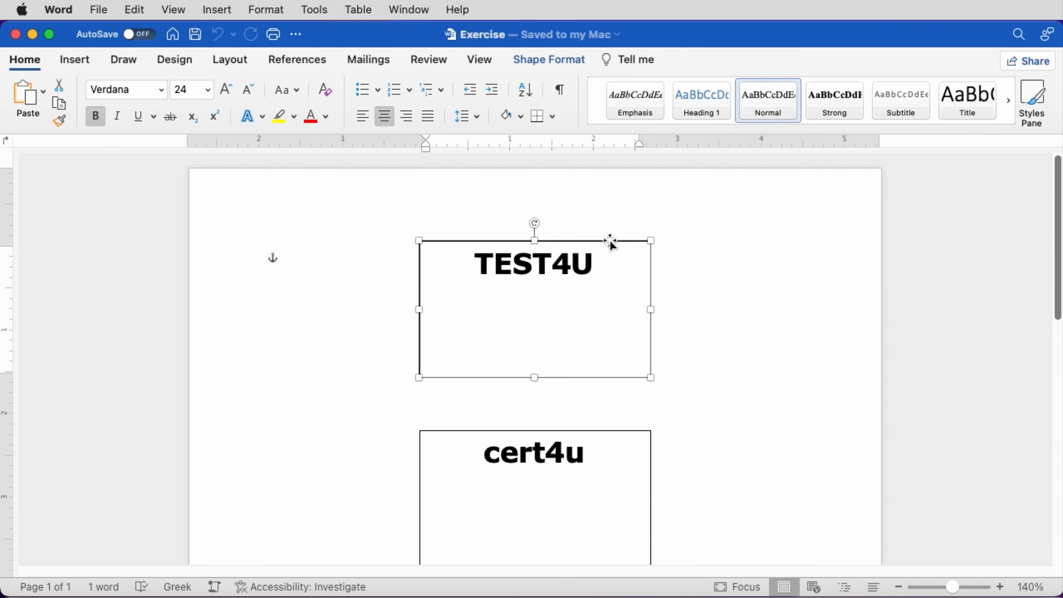
{"action": "left_click", "coordinate": [553, 62]}
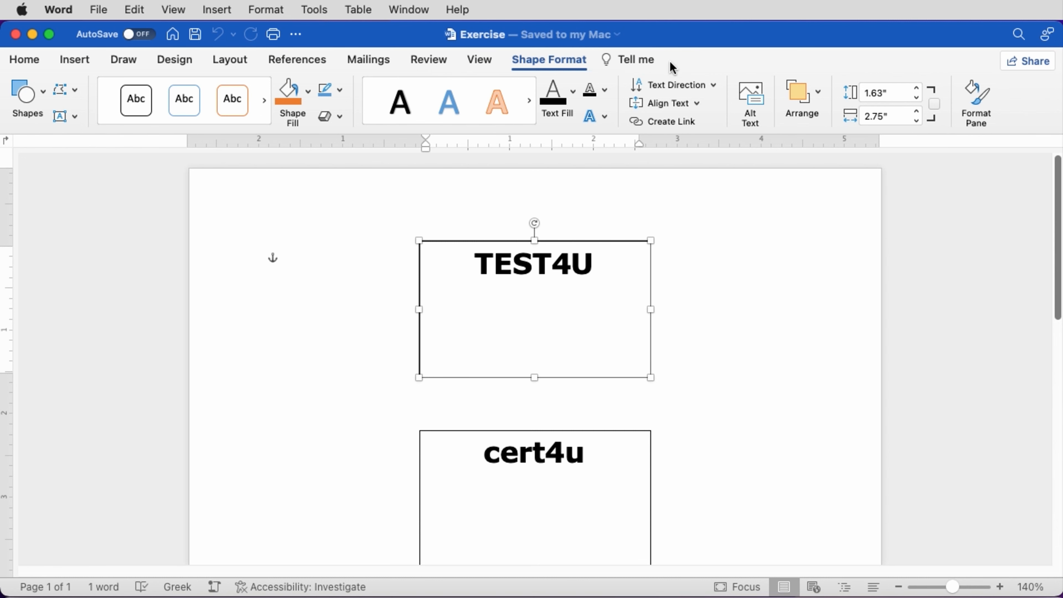
{"action": "left_click", "coordinate": [712, 86]}
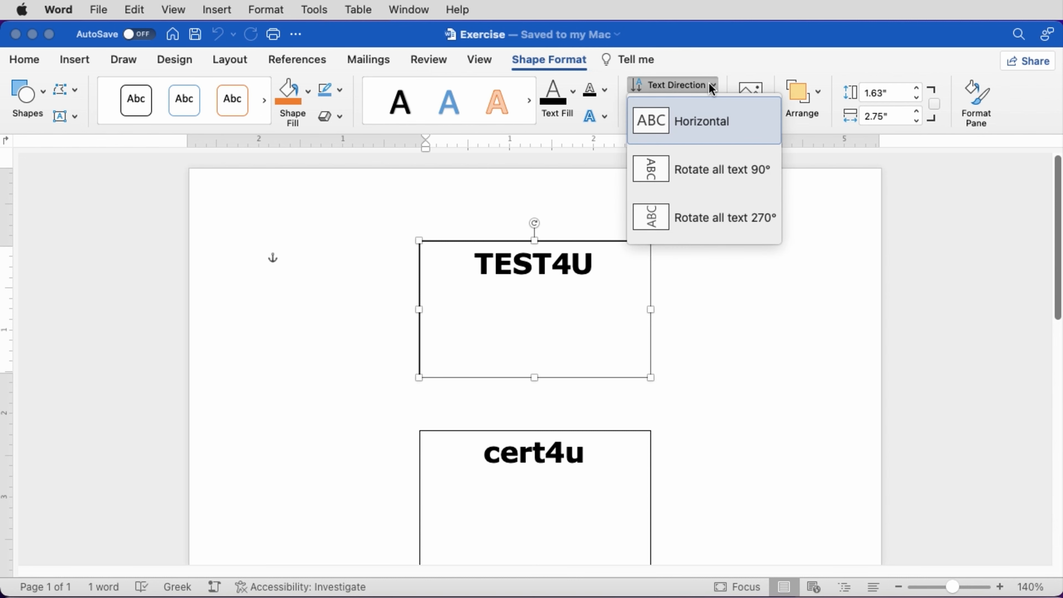
{"action": "left_click", "coordinate": [694, 218]}
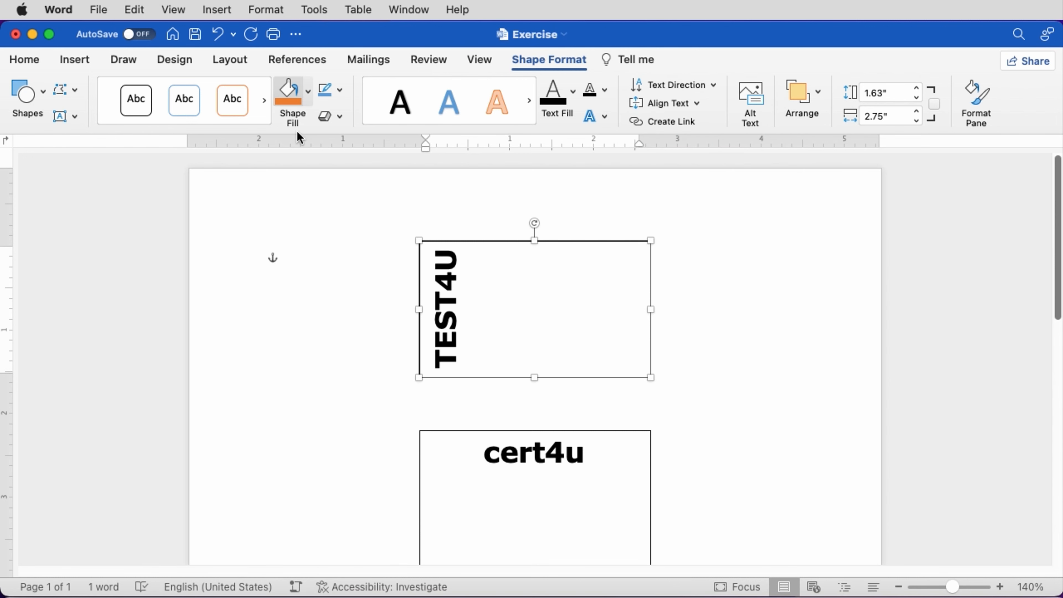
{"action": "left_click", "coordinate": [195, 35]}
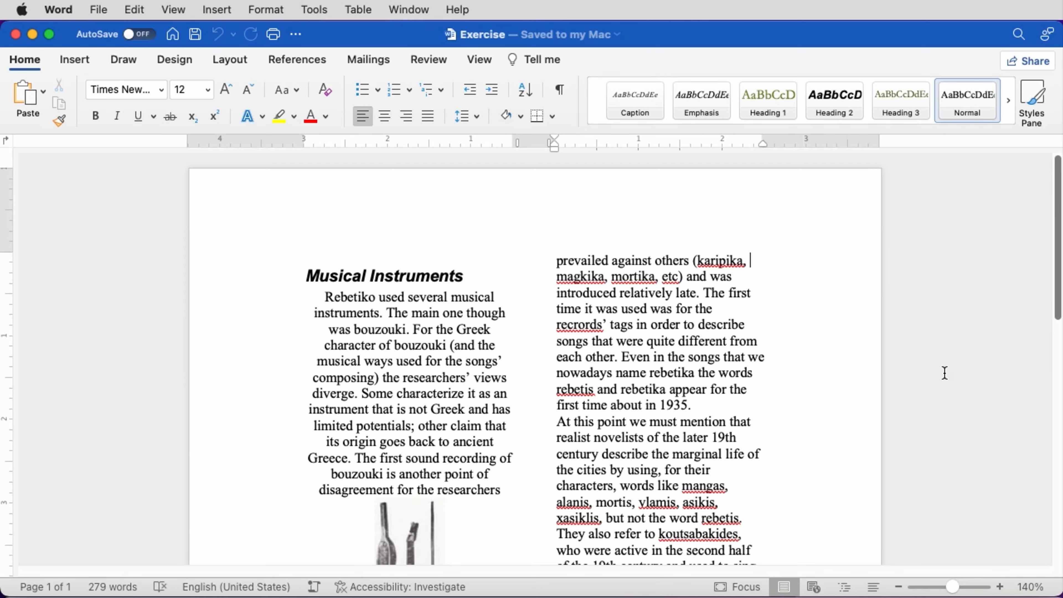
{"action": "left_click", "coordinate": [1056, 454]}
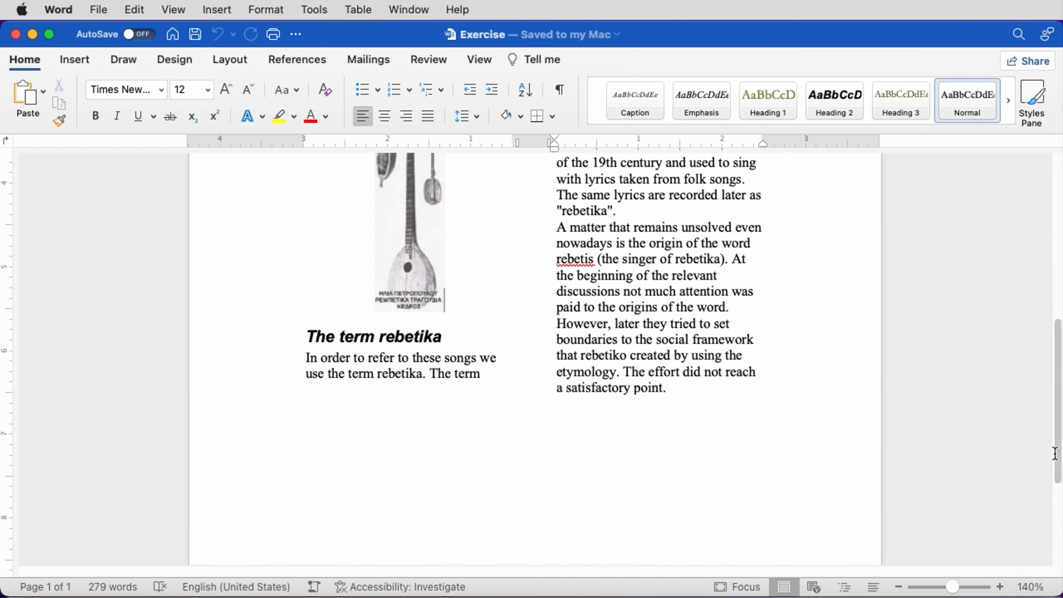
{"action": "right_click", "coordinate": [403, 172]}
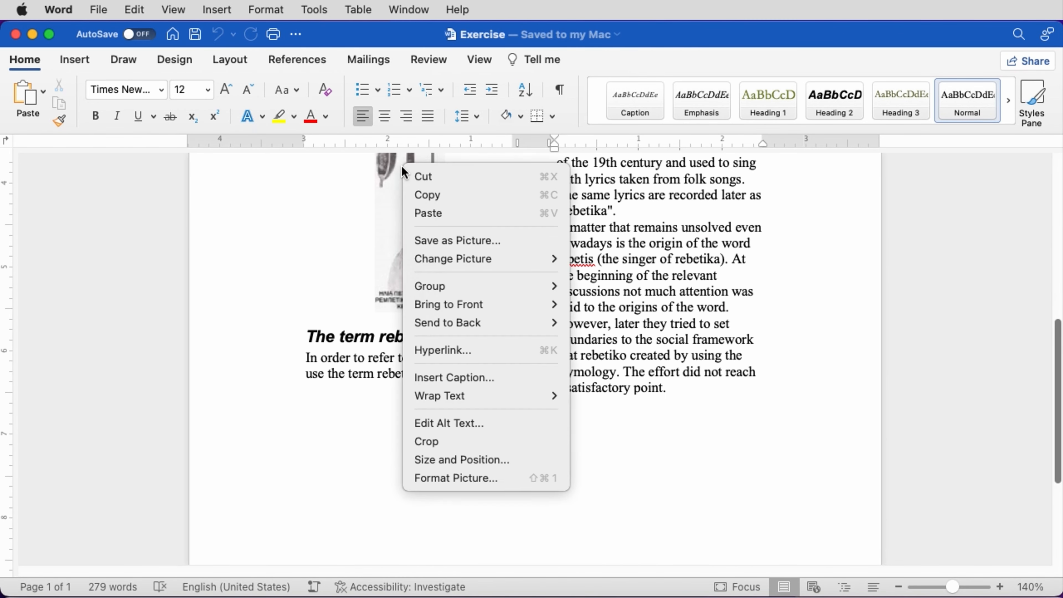
{"action": "left_click", "coordinate": [464, 424]}
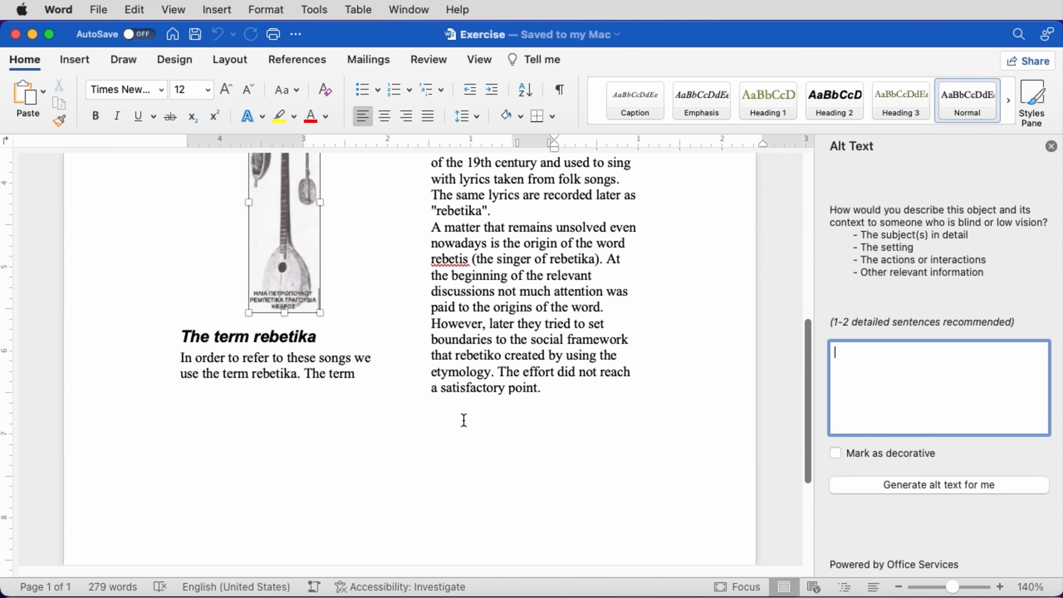
{"action": "type", "text": "w"}
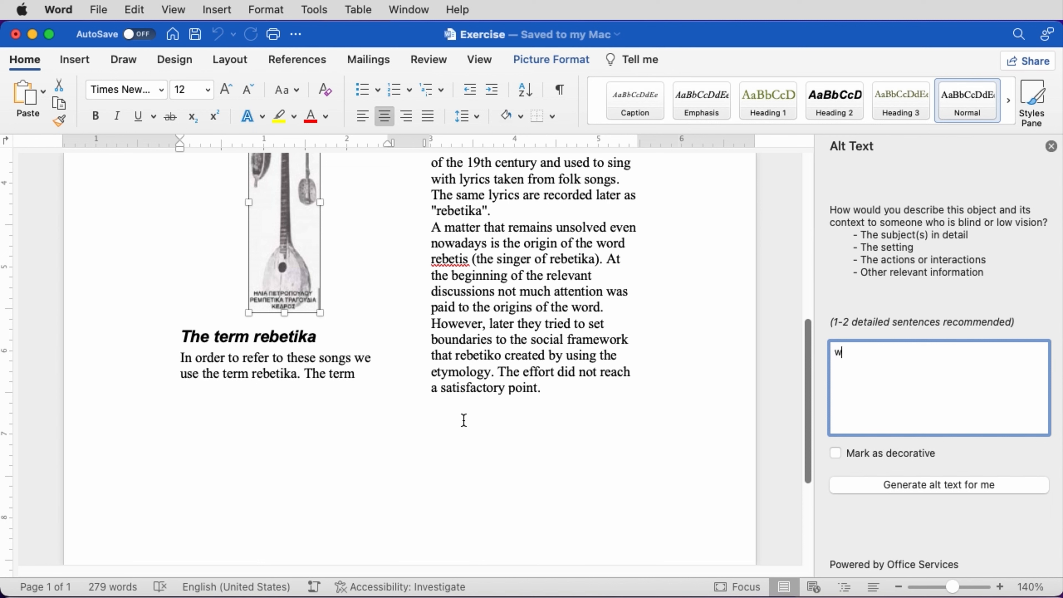
{"action": "type", "text": "ww."}
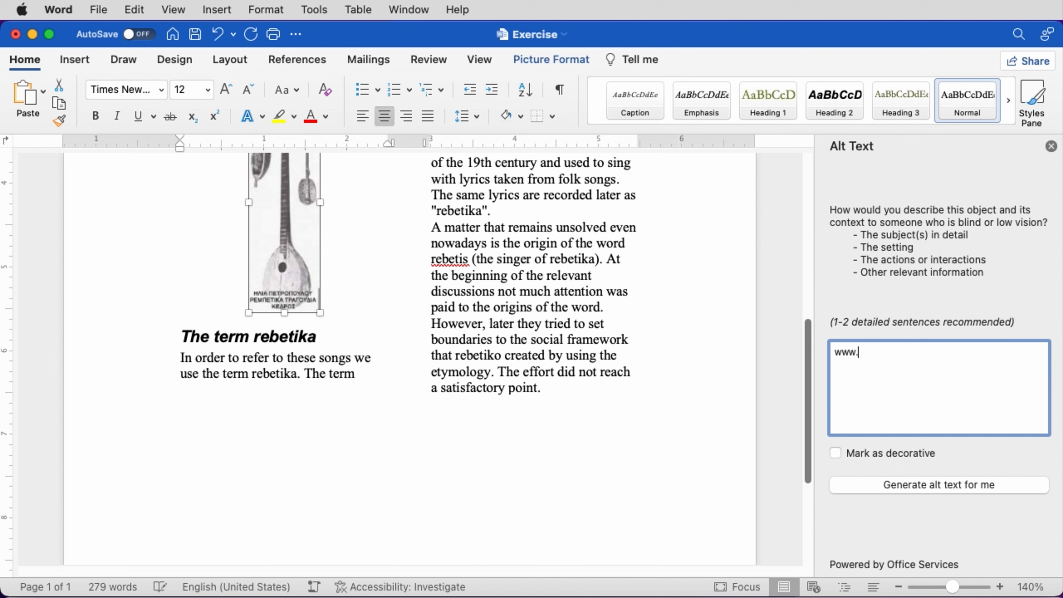
{"action": "type", "text": "rebetiko.gr"}
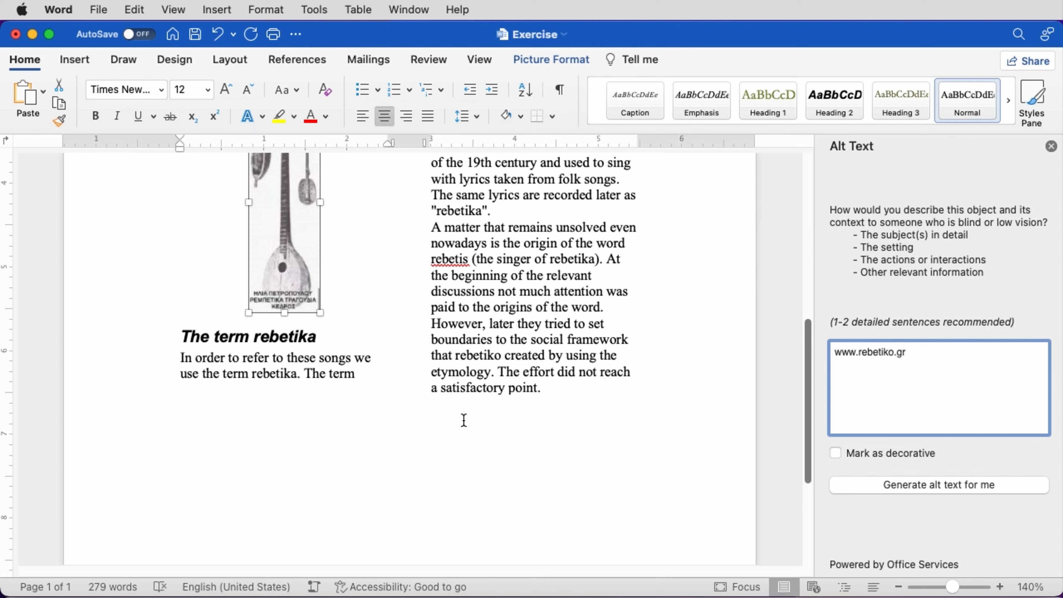
{"action": "left_click", "coordinate": [196, 34]}
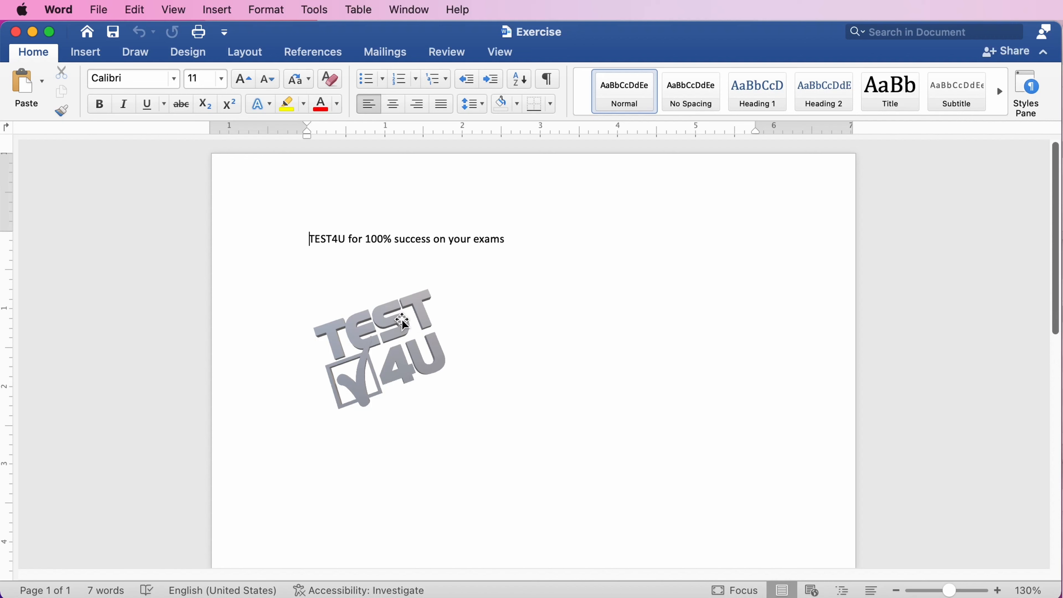
- Select the TEST4U 3D model below the text line and display its 3D model formatting options
{"action": "left_click", "coordinate": [403, 321]}
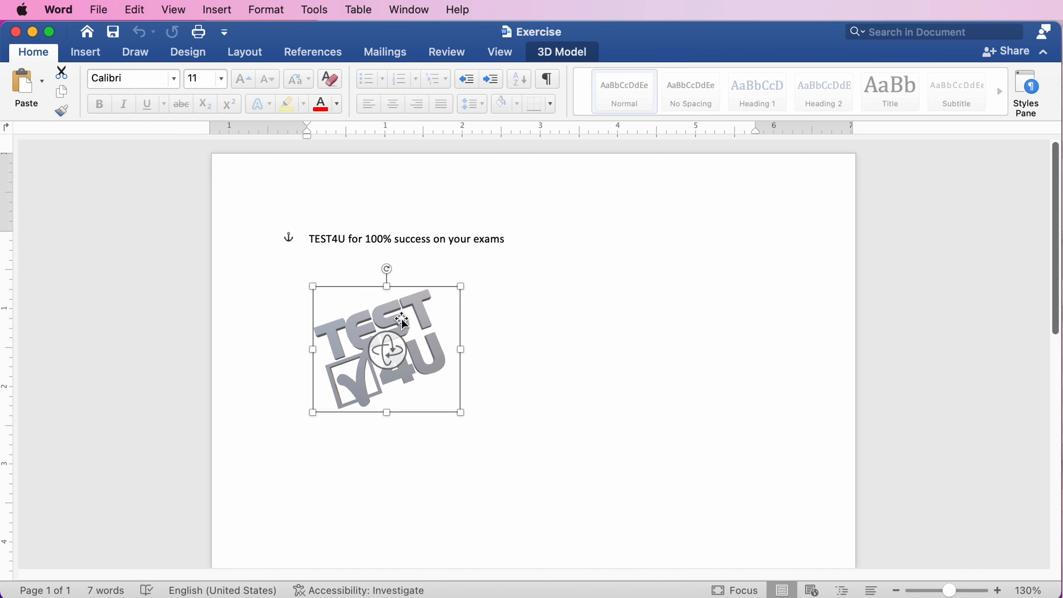
{"action": "left_click", "coordinate": [560, 53]}
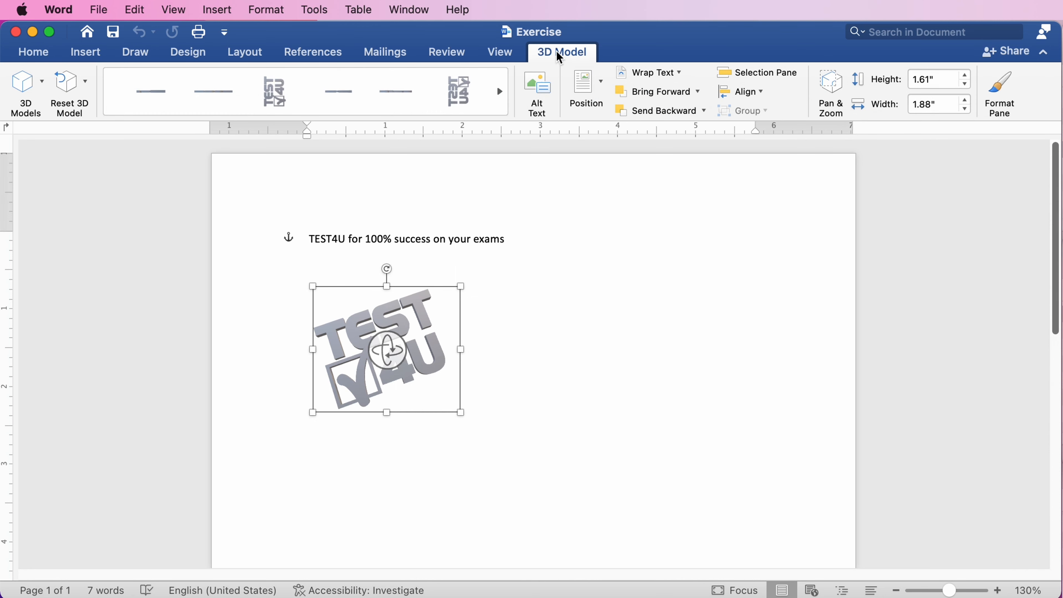